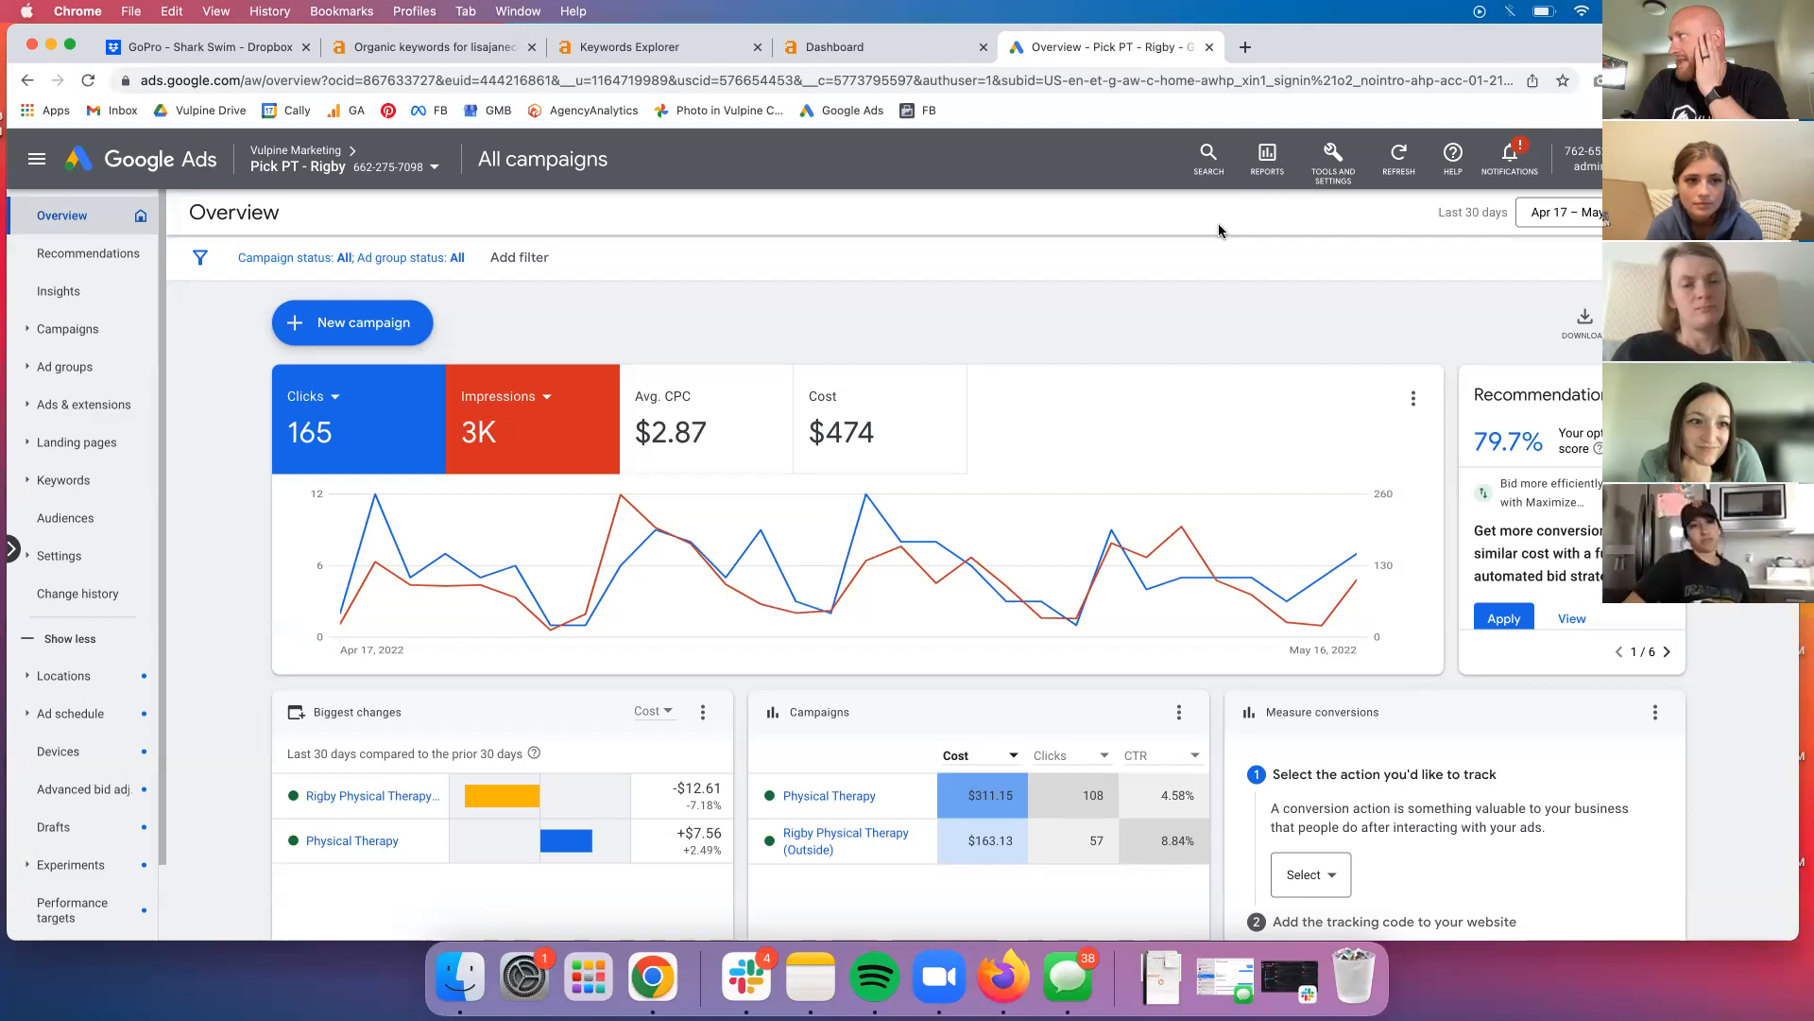
# Open the Keyword Planner and start a new search volume and forecasts request.
pyautogui.click(1336, 158)
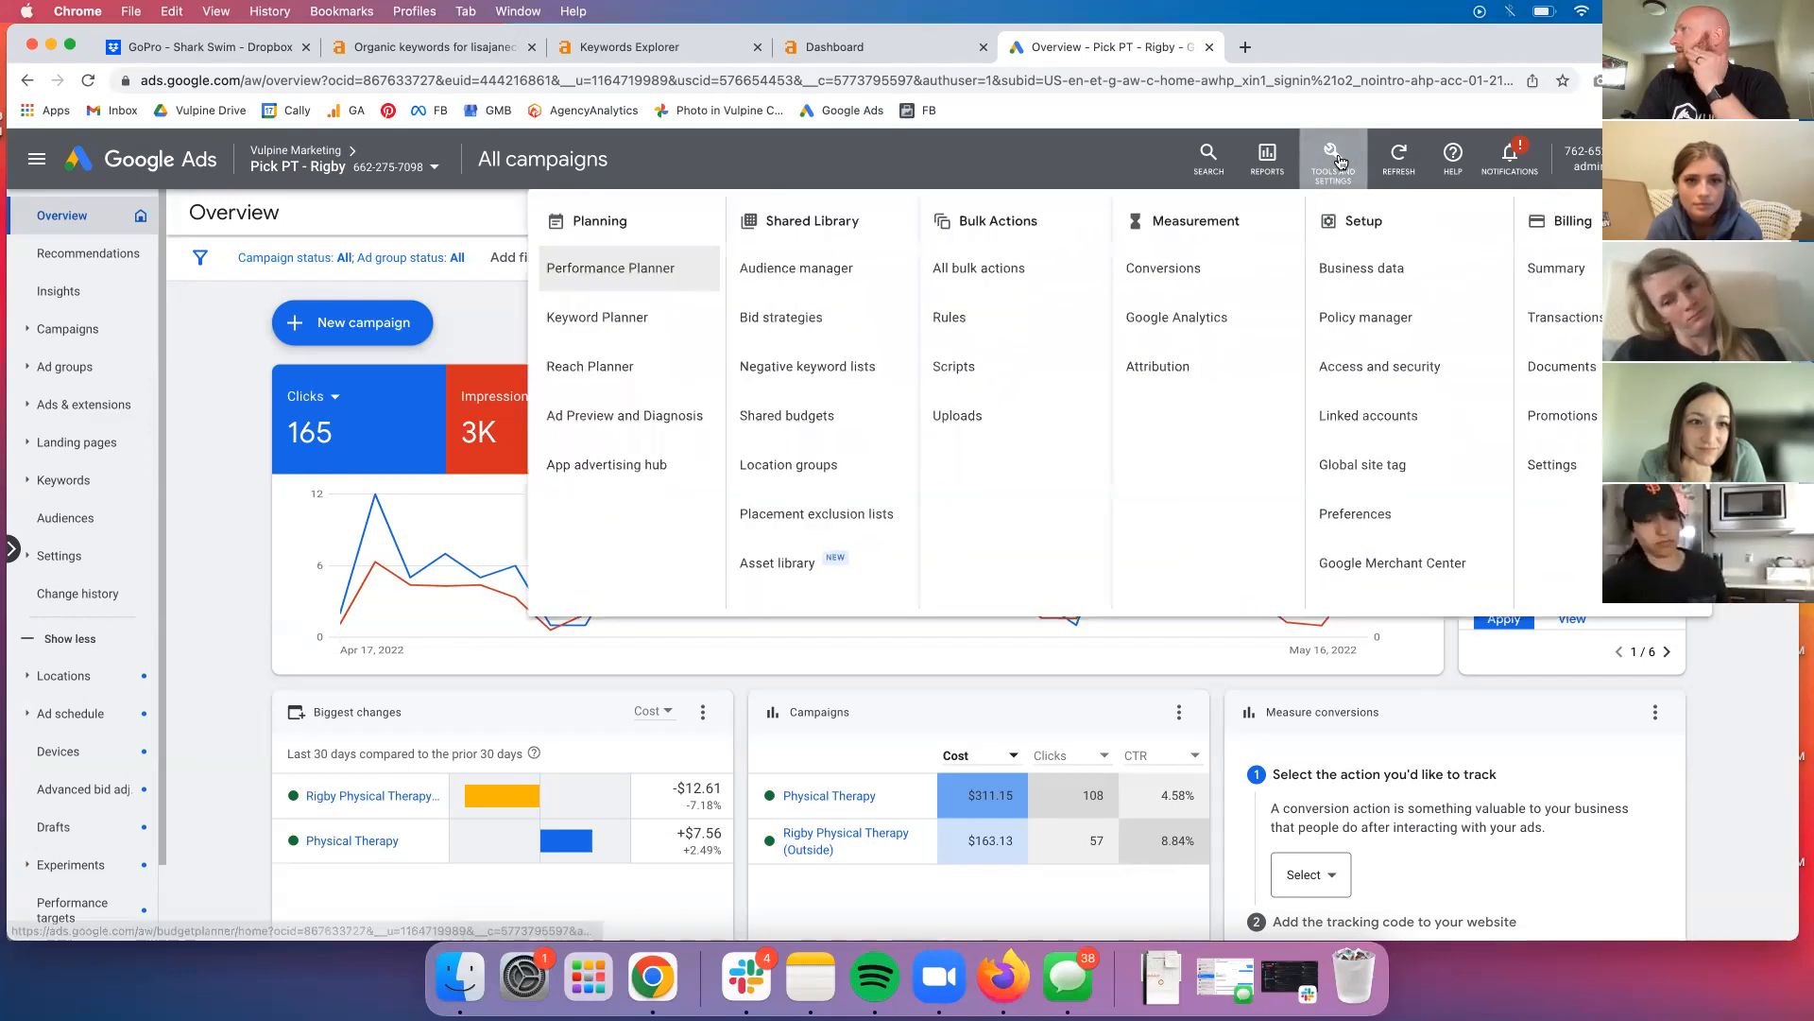
pyautogui.click(626, 319)
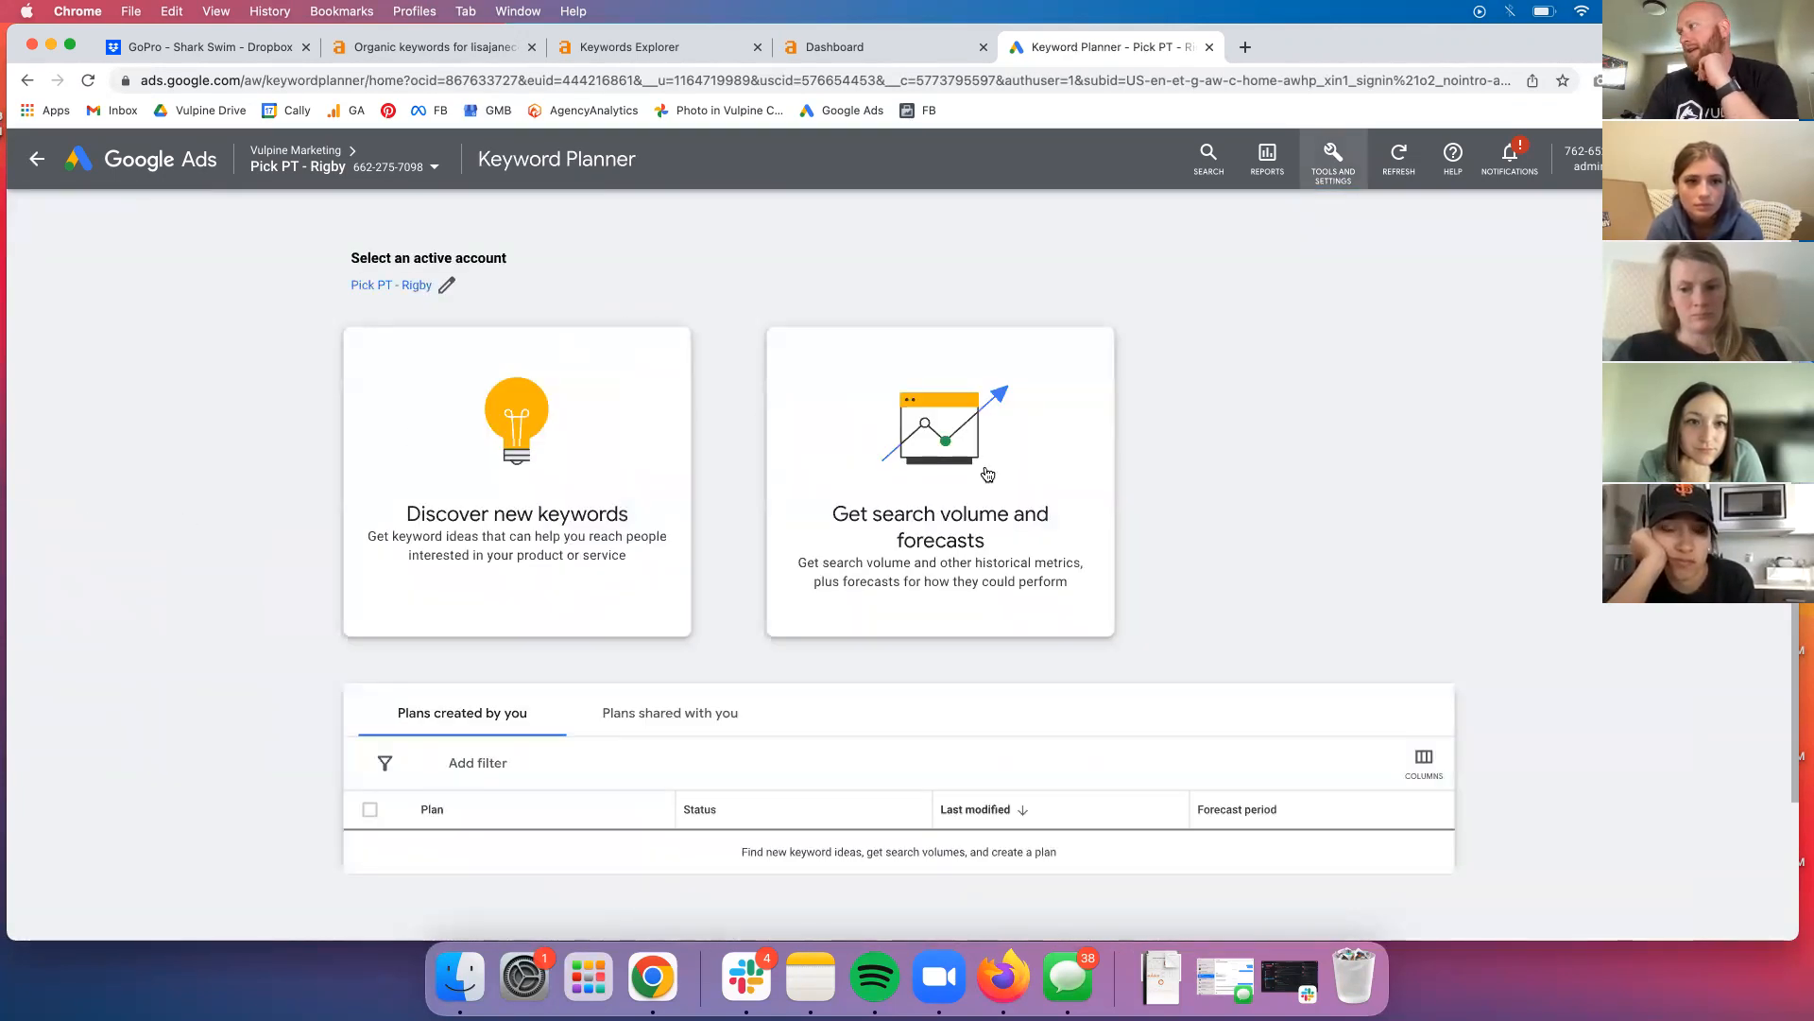
pyautogui.click(987, 473)
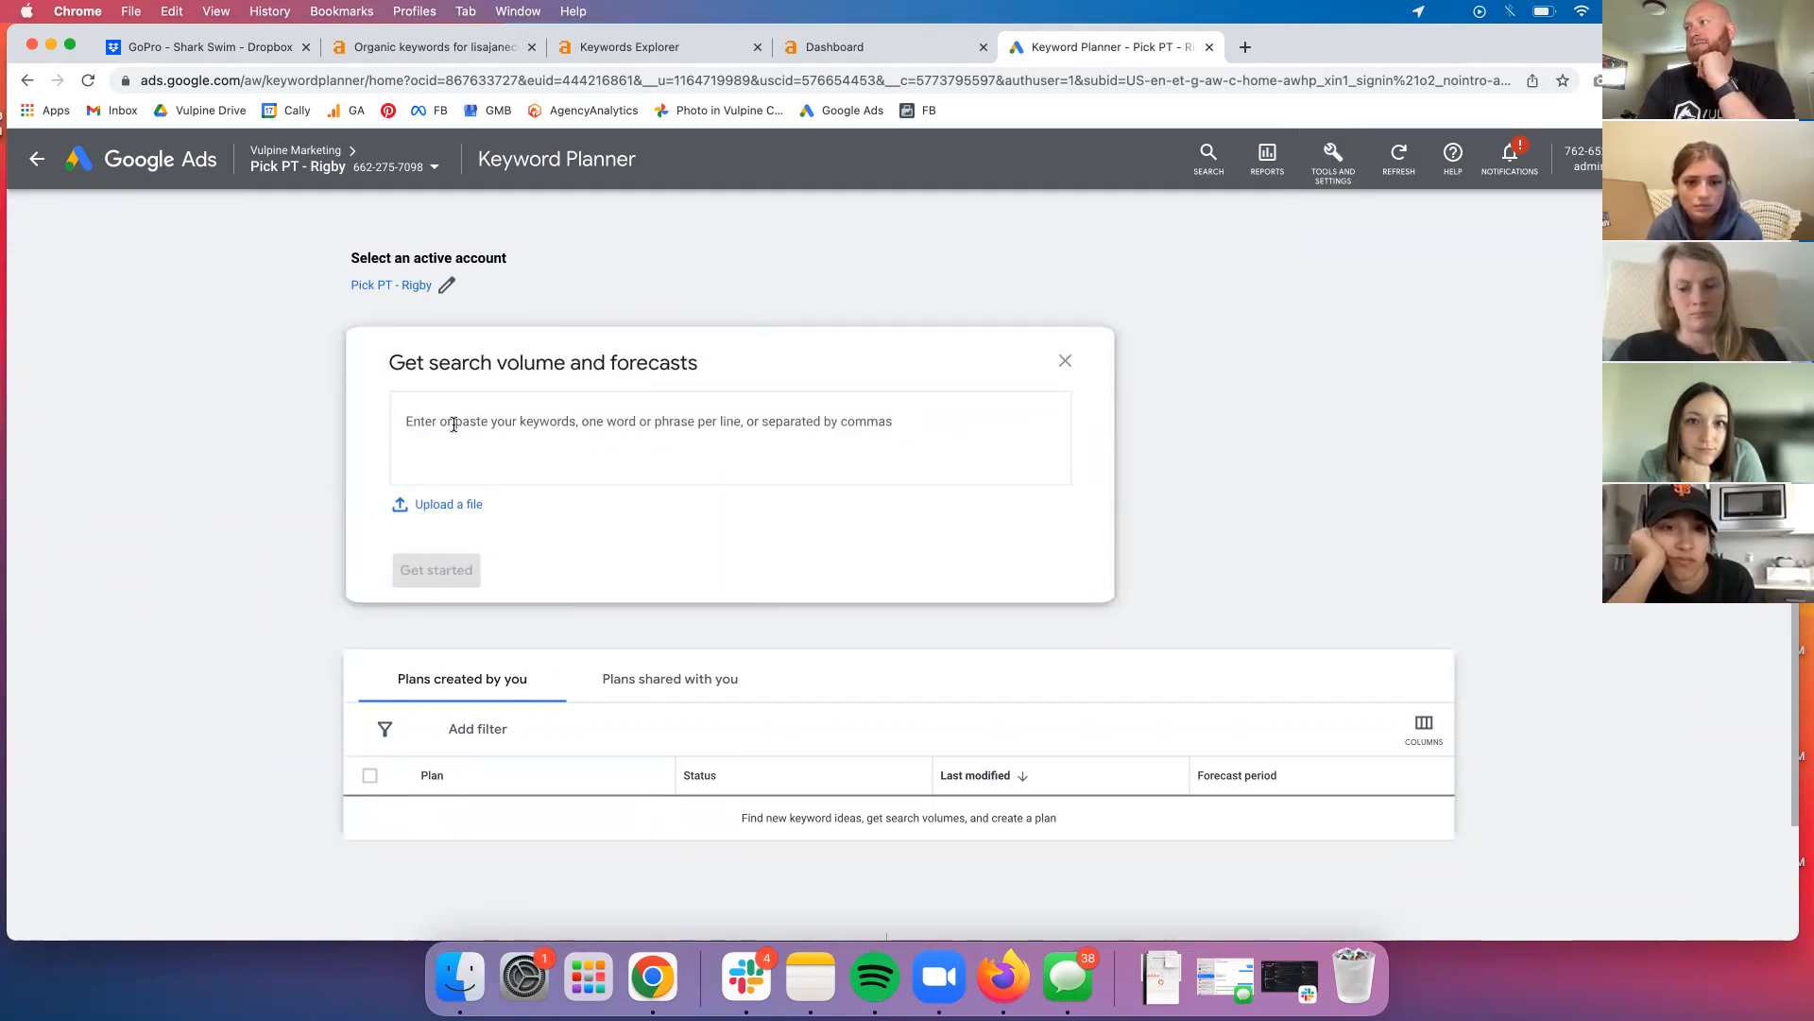
pyautogui.scroll(-2, 454, 424)
pyautogui.scroll(2, 454, 424)
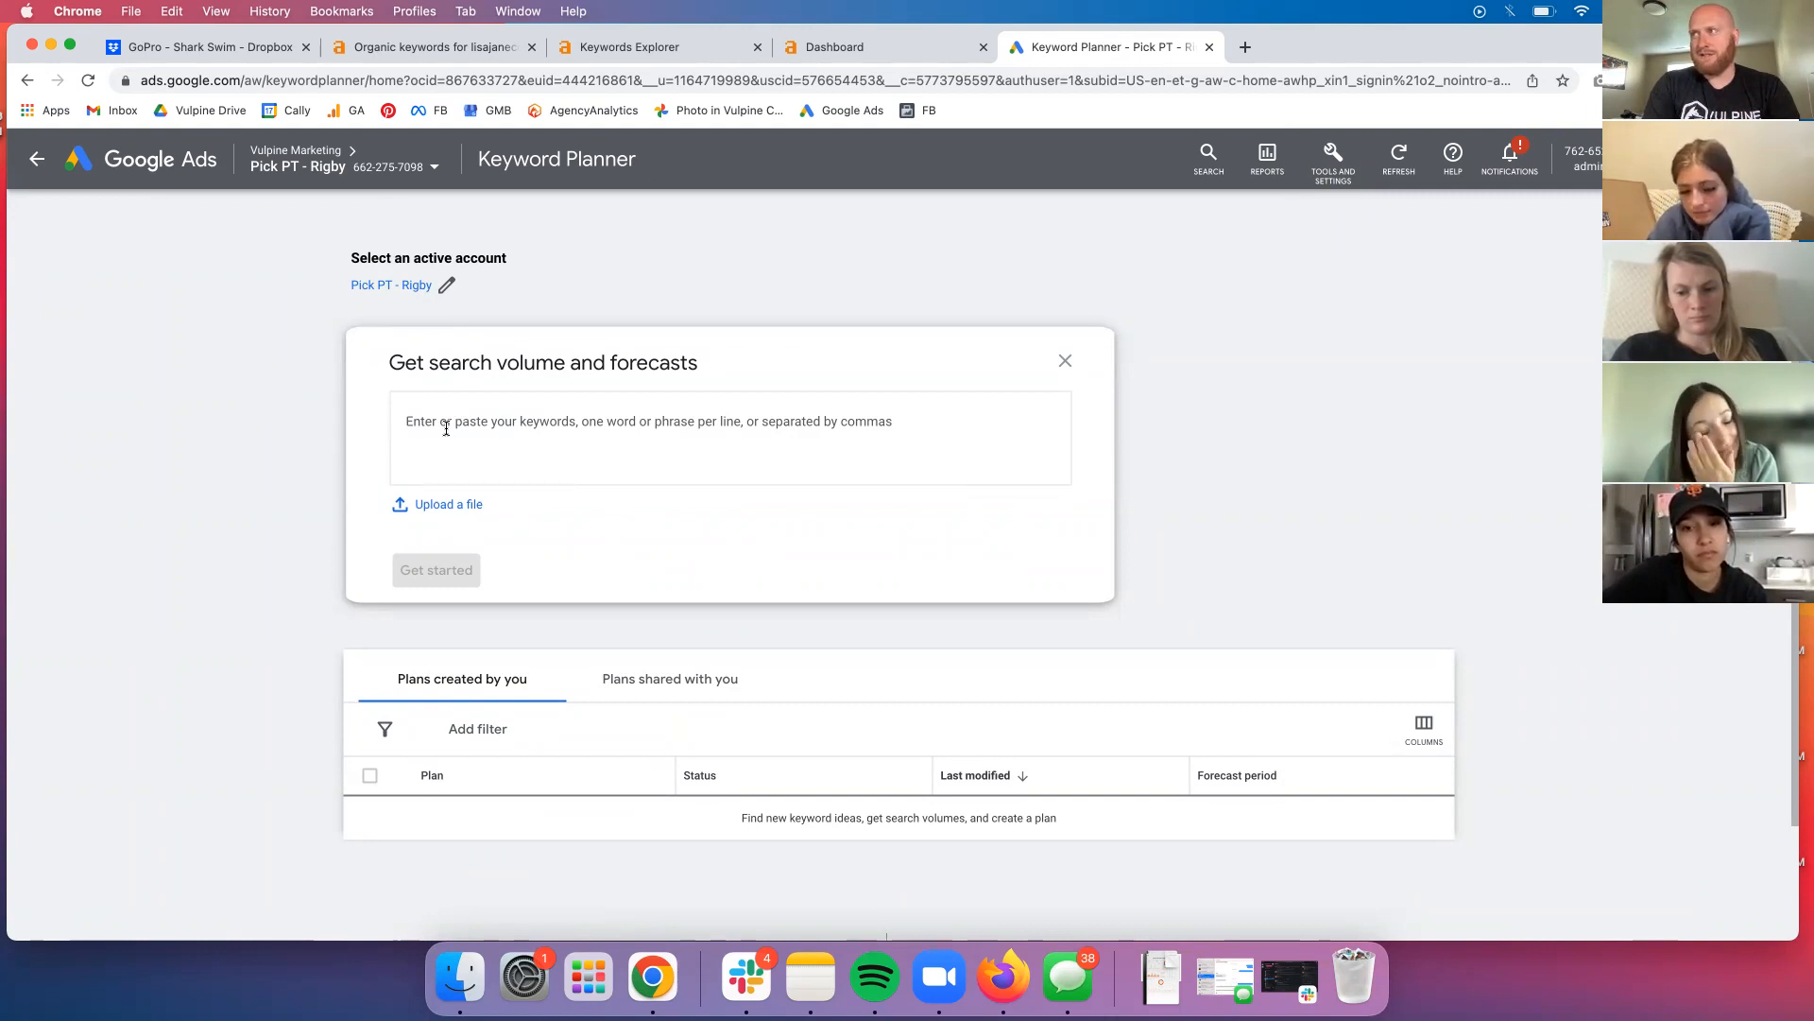
# Enter the keywords physical therapy pocatello, physical therapy, pt and vestibular rehabilitation, one per line.
pyautogui.write('physical therapy ')
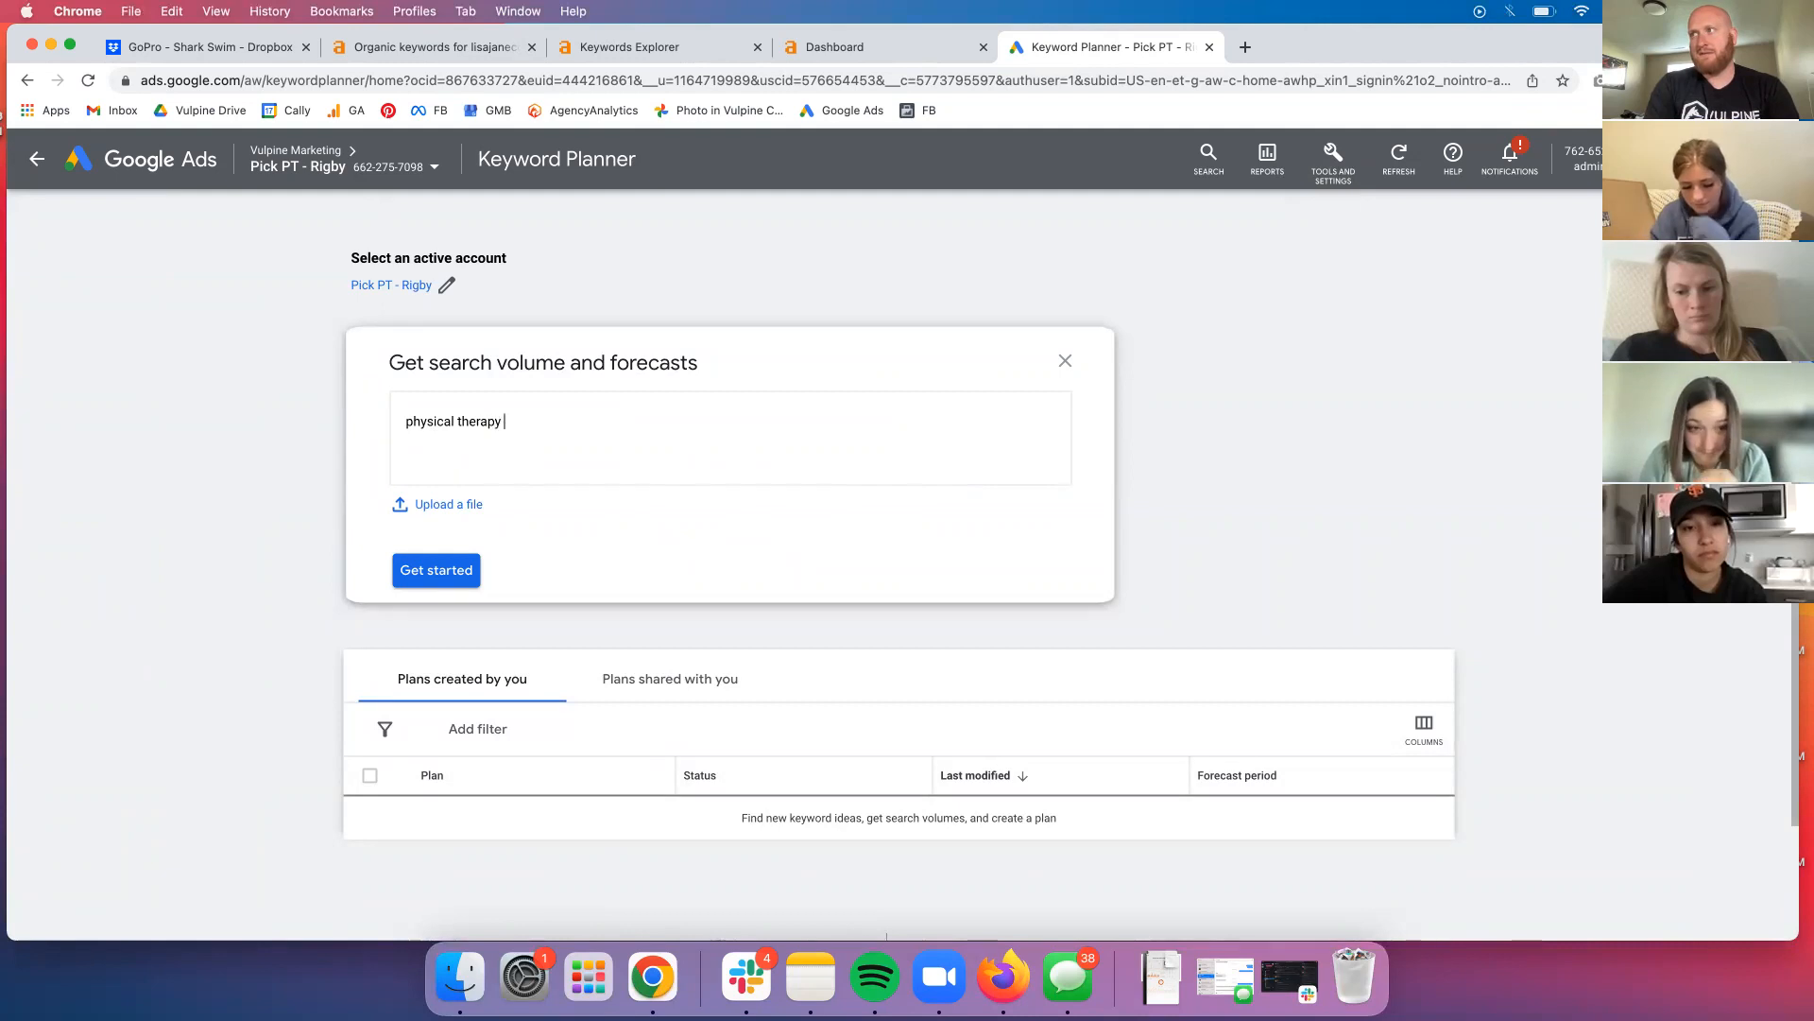
pyautogui.write('pocatello')
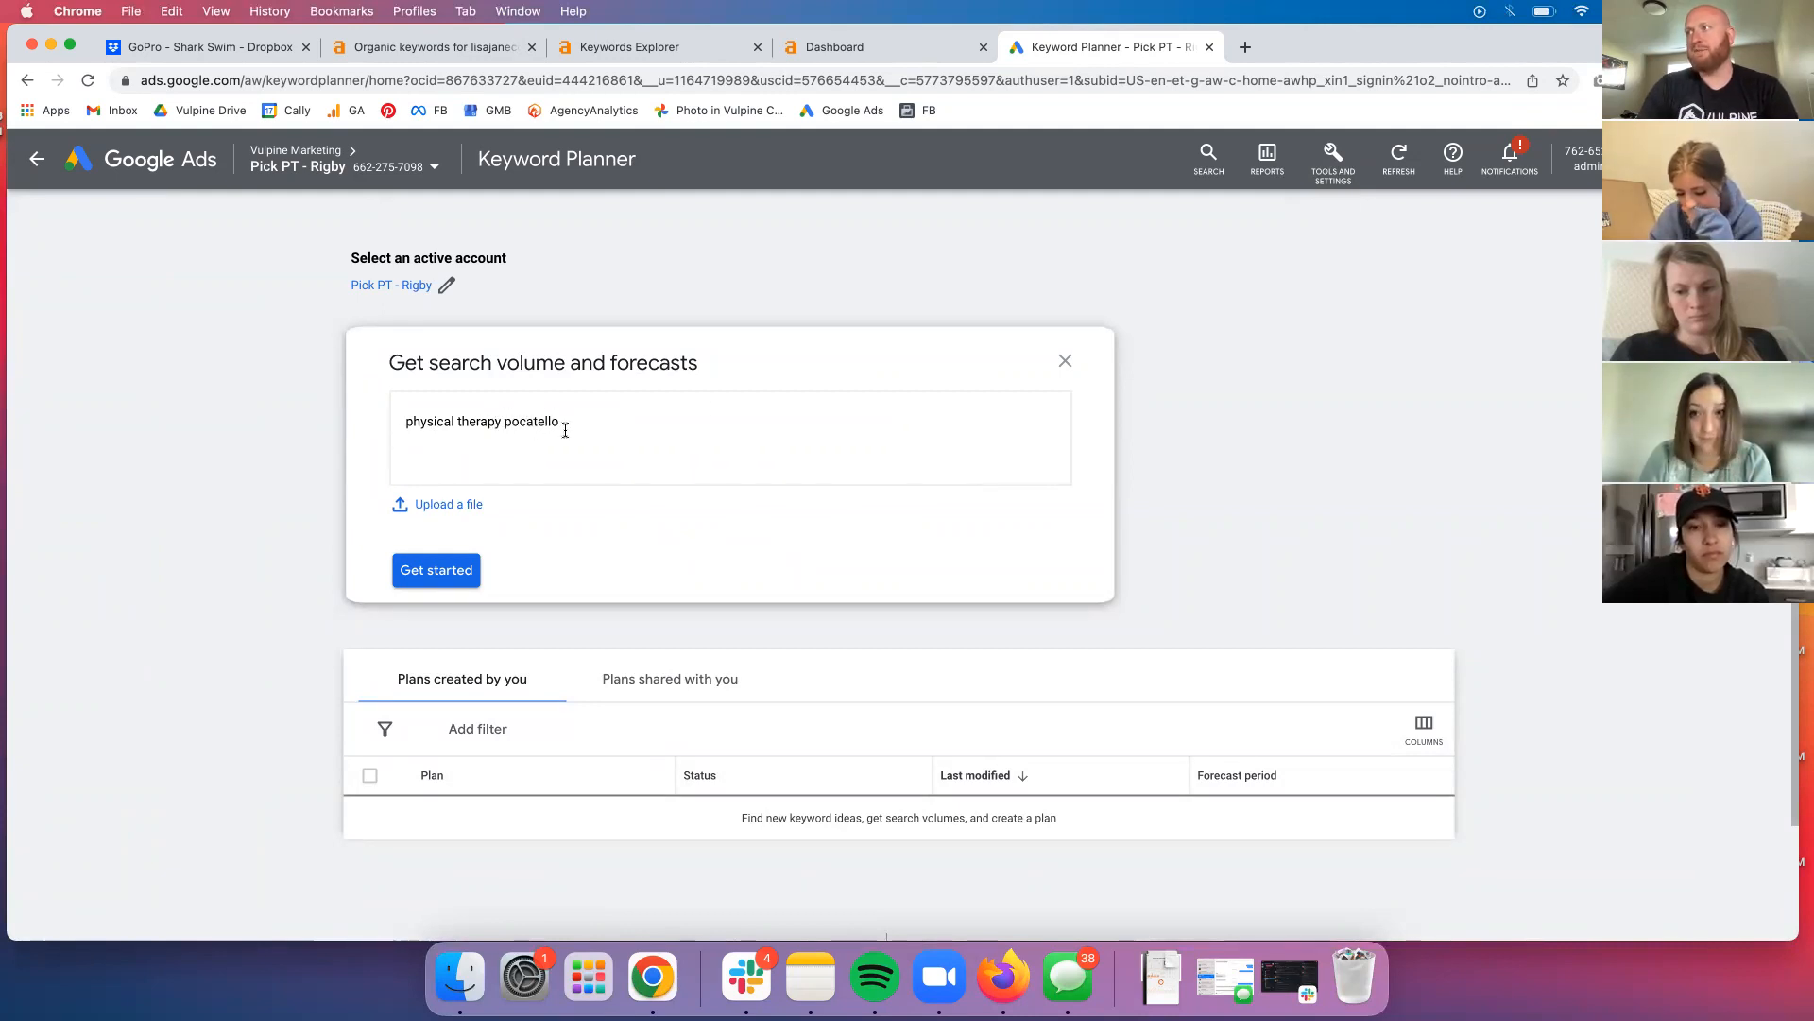
pyautogui.moveTo(507, 420); pyautogui.dragTo(559, 423)
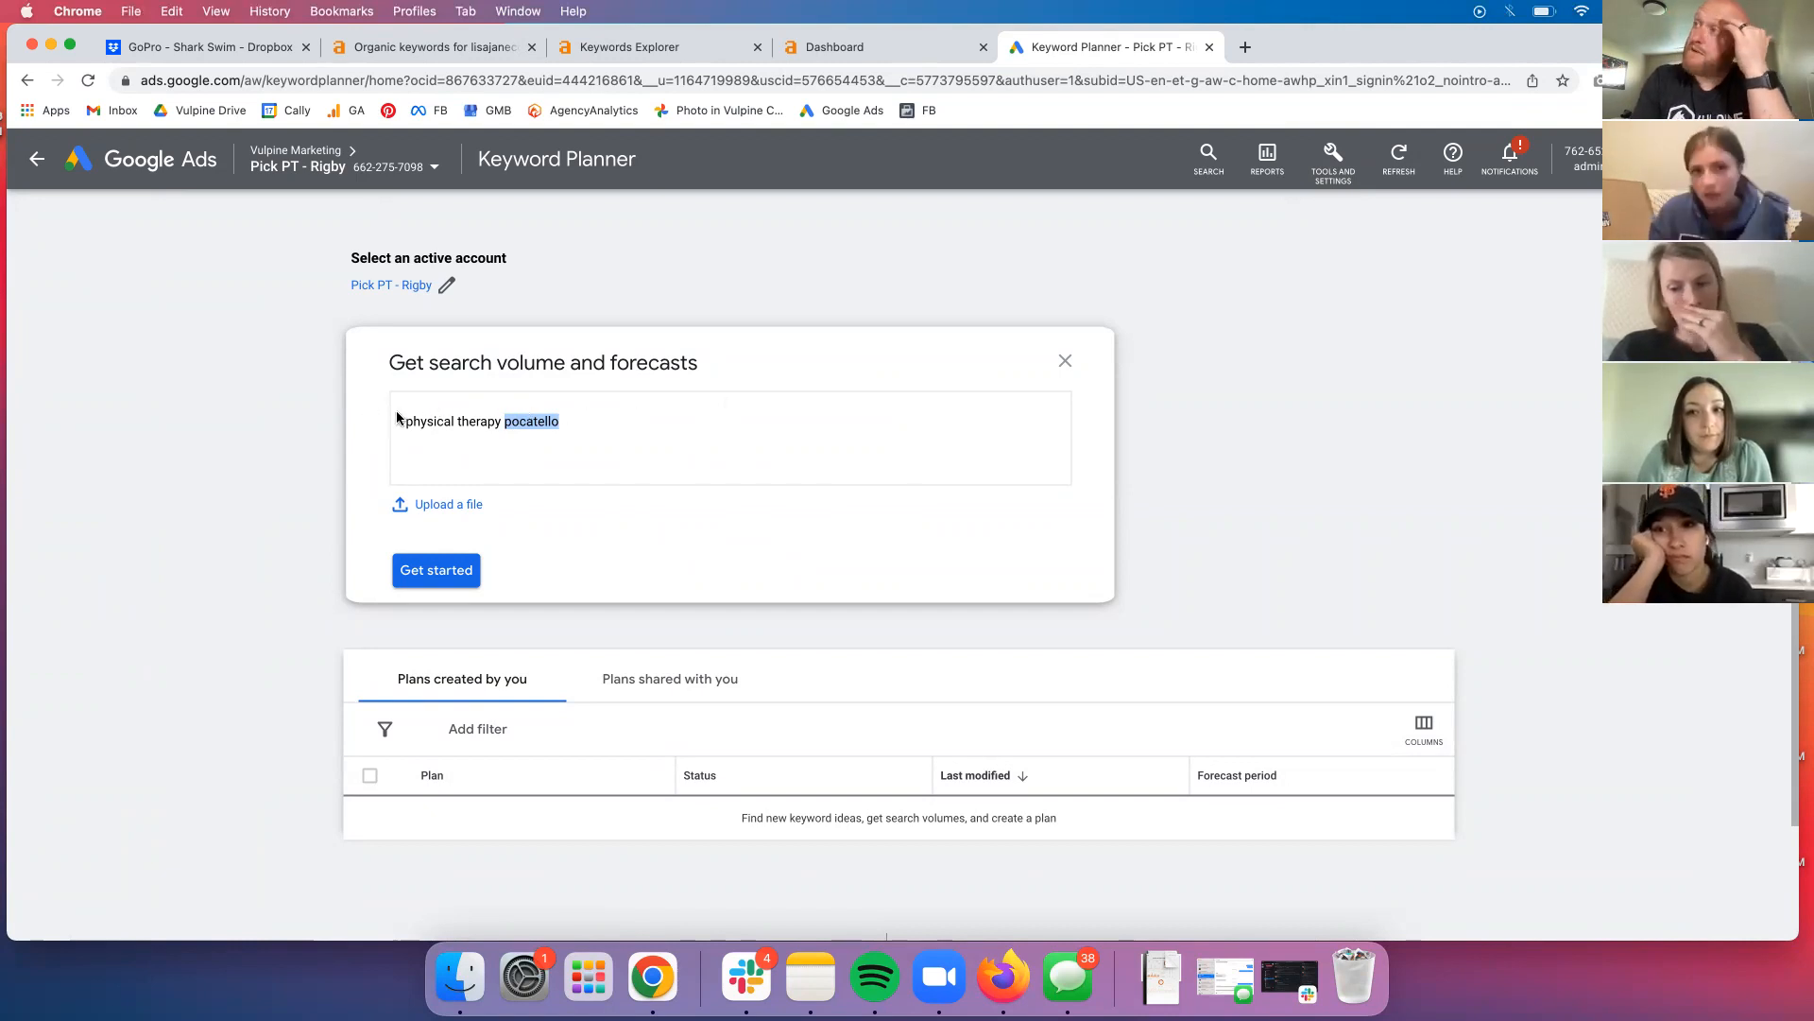
pyautogui.click(599, 420)
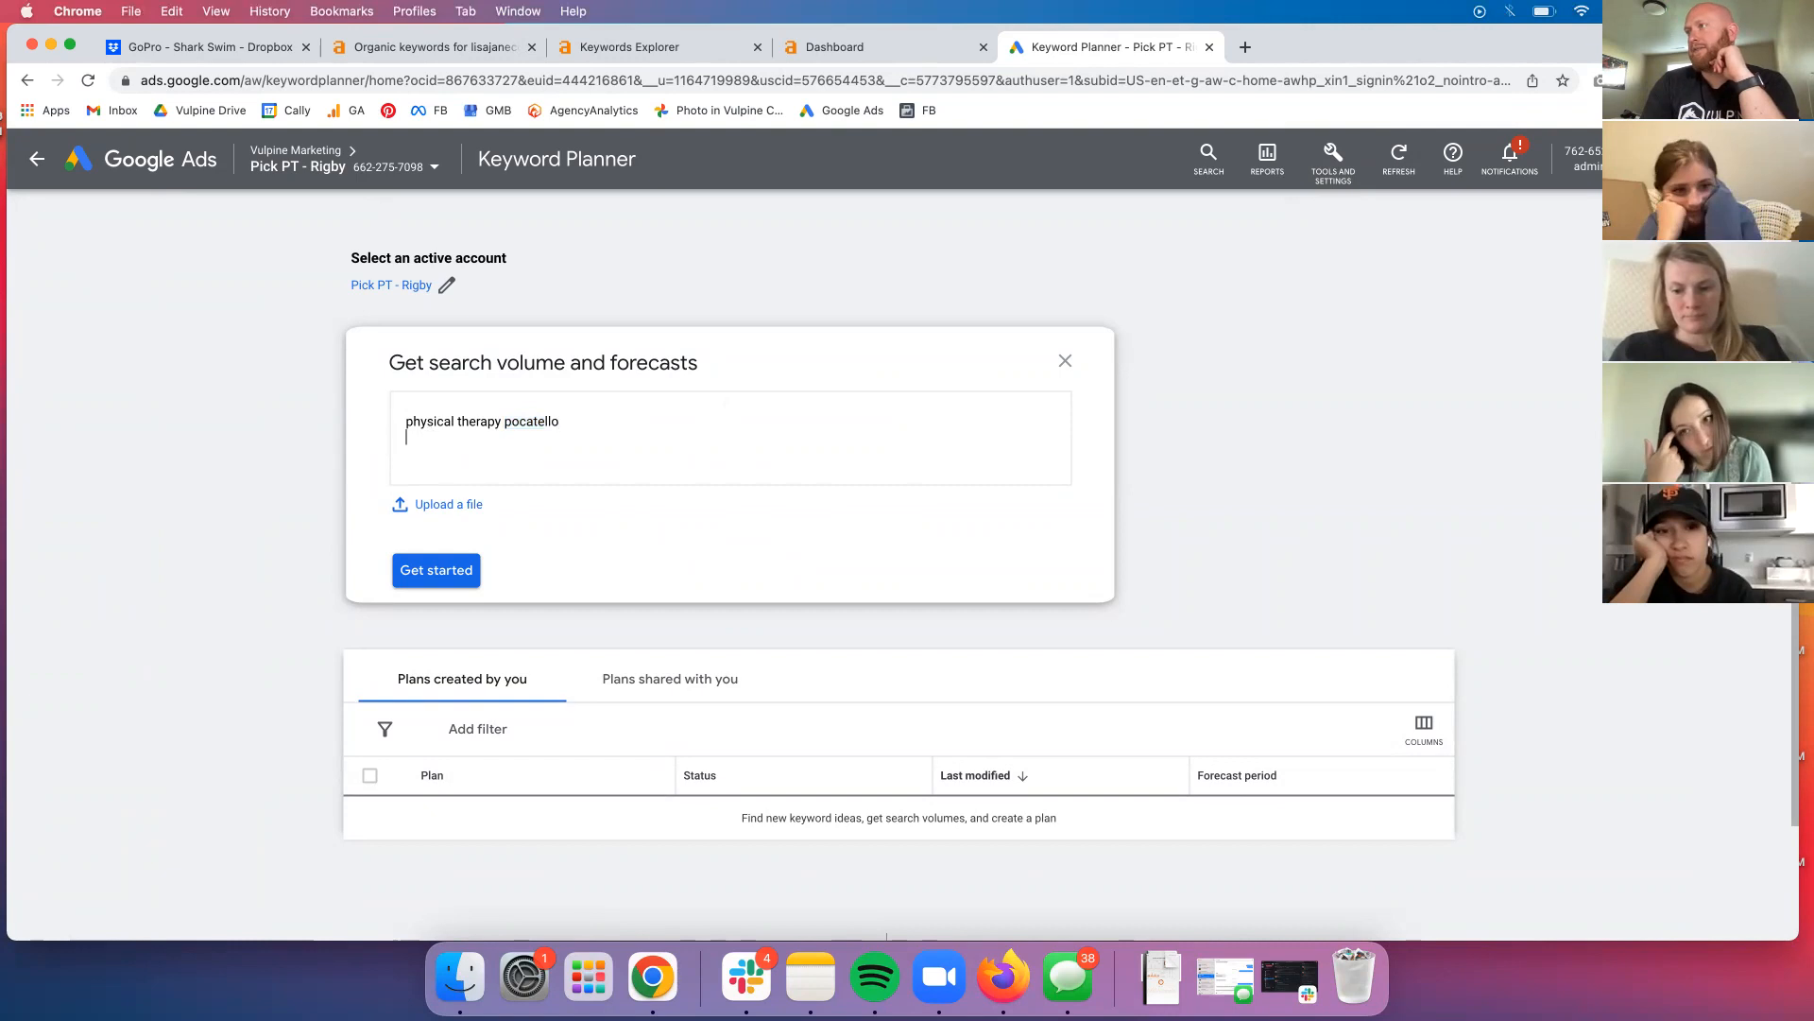
pyautogui.write('physical therapy')
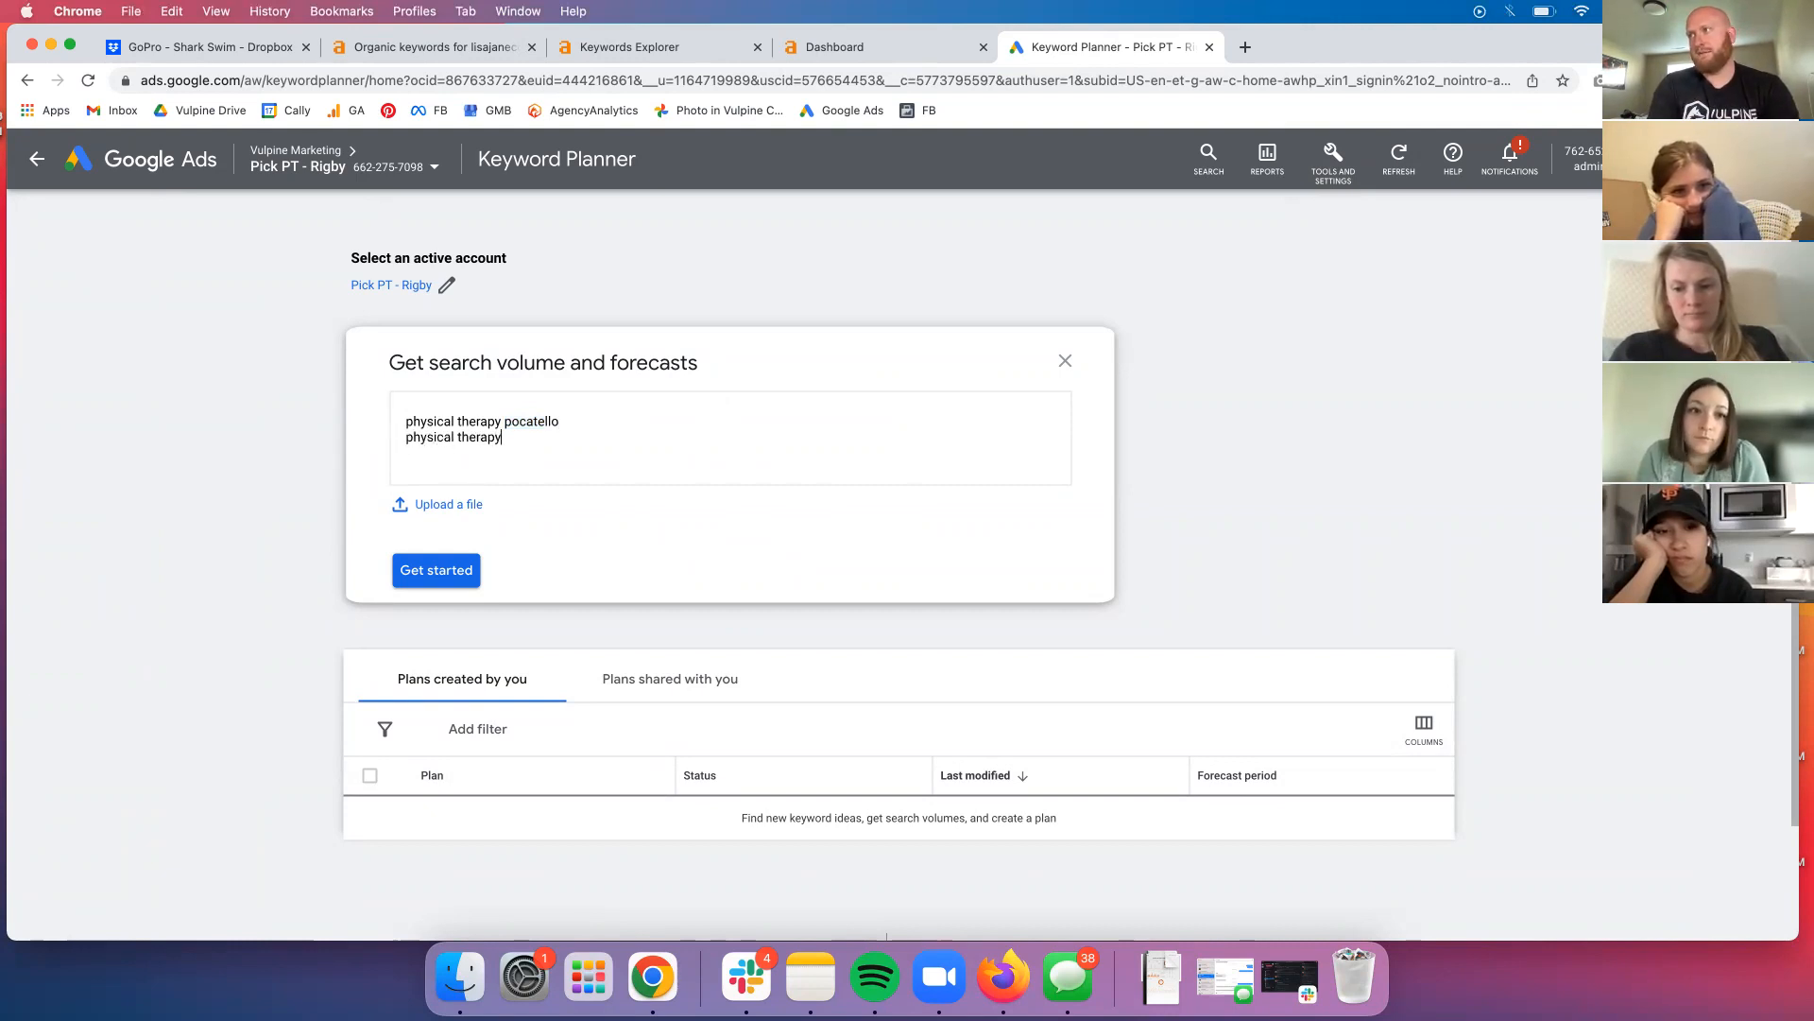
pyautogui.press('Return')
pyautogui.write('pt')
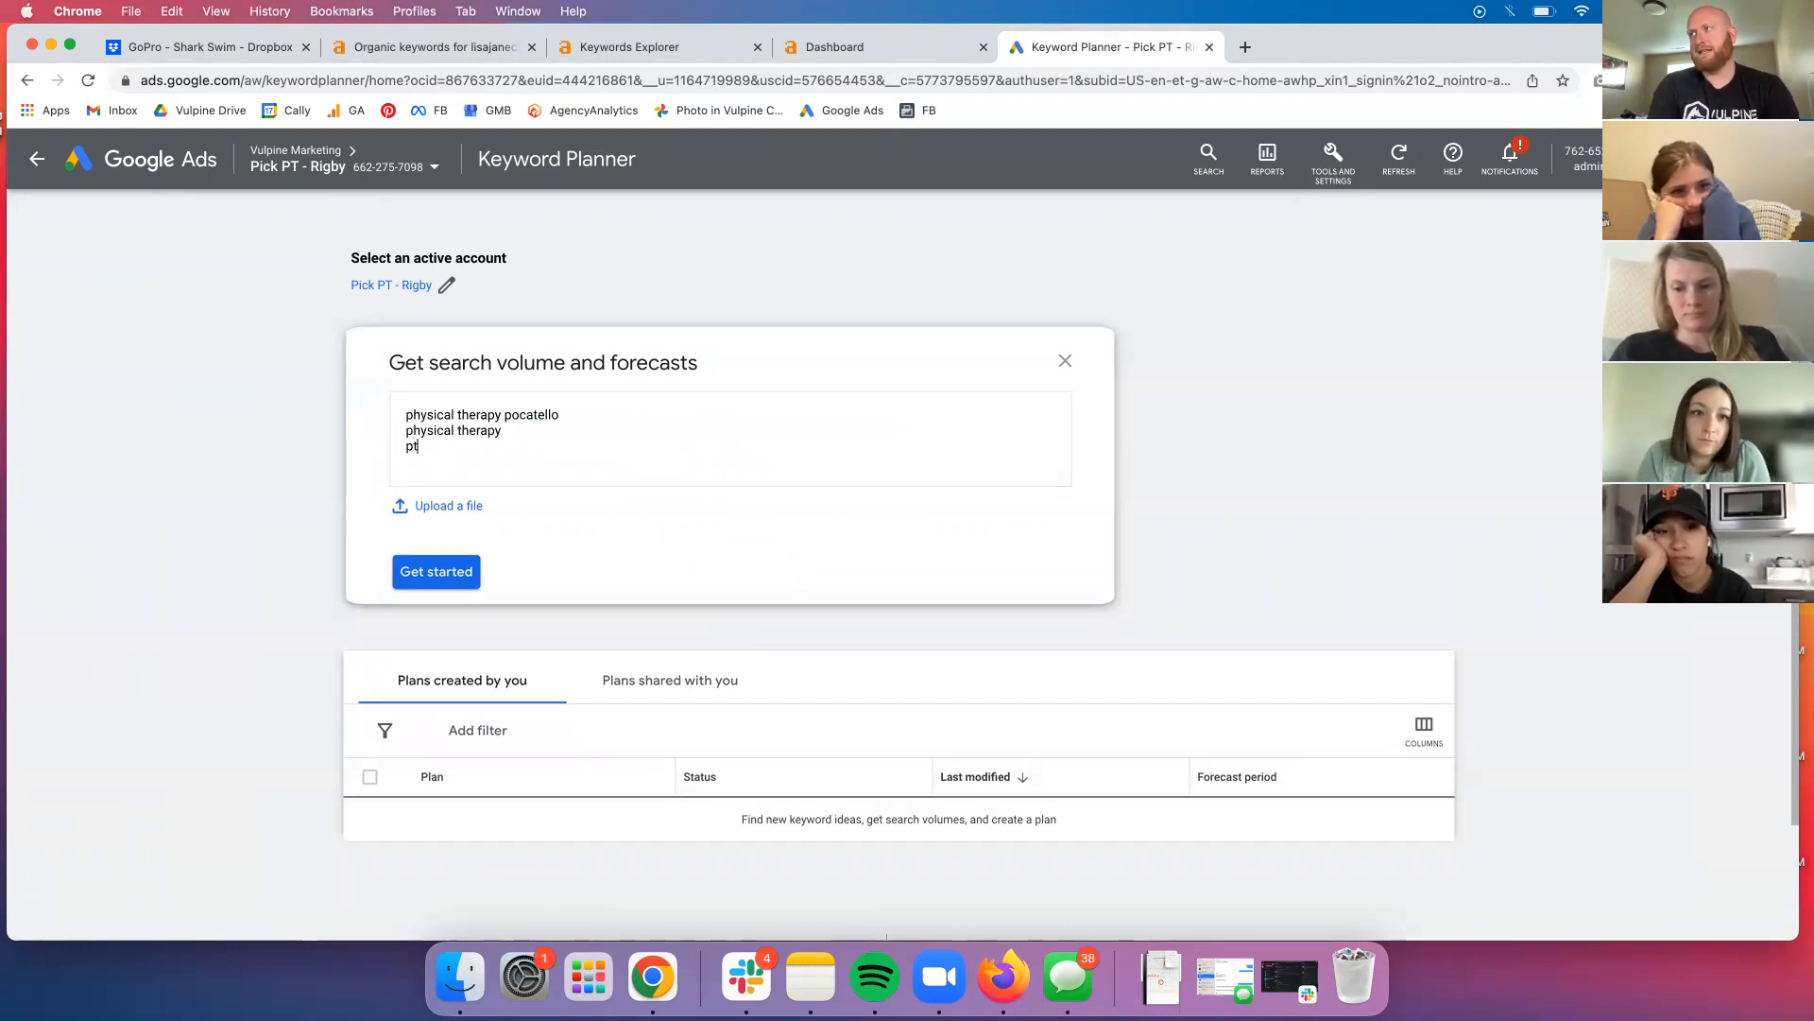
pyautogui.press('Return')
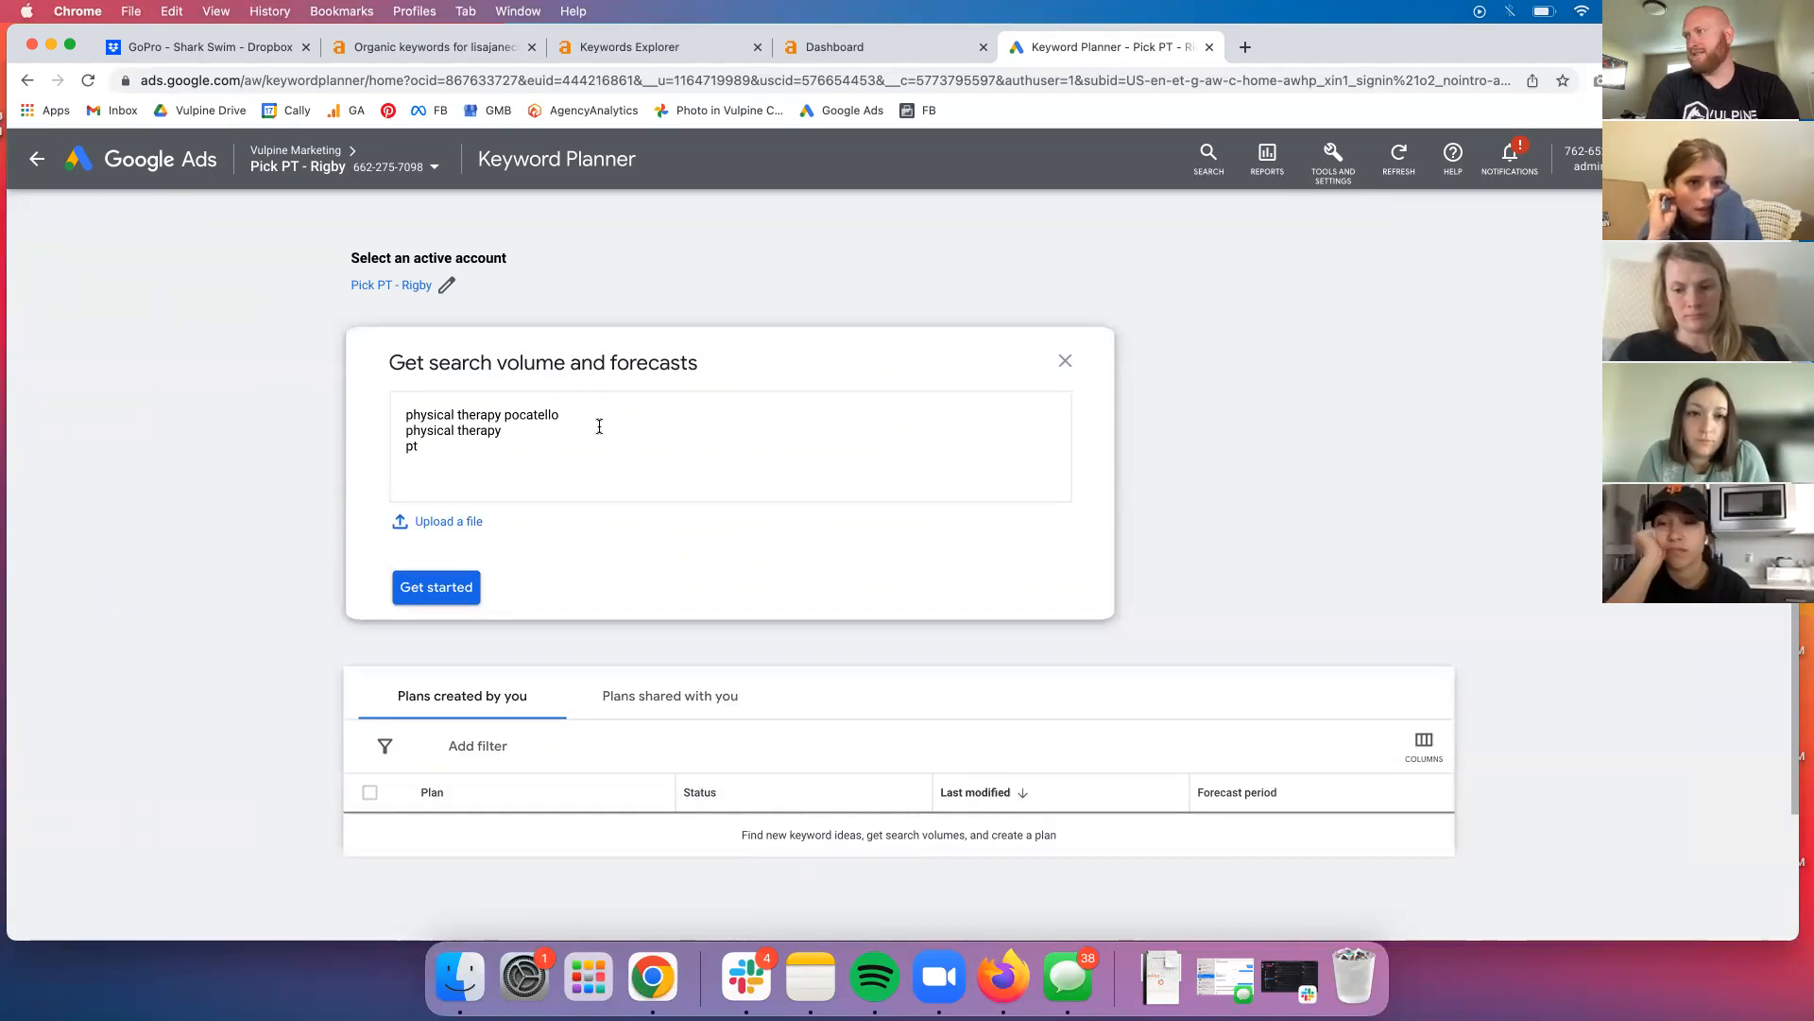
pyautogui.write('vestibular rehabilitation')
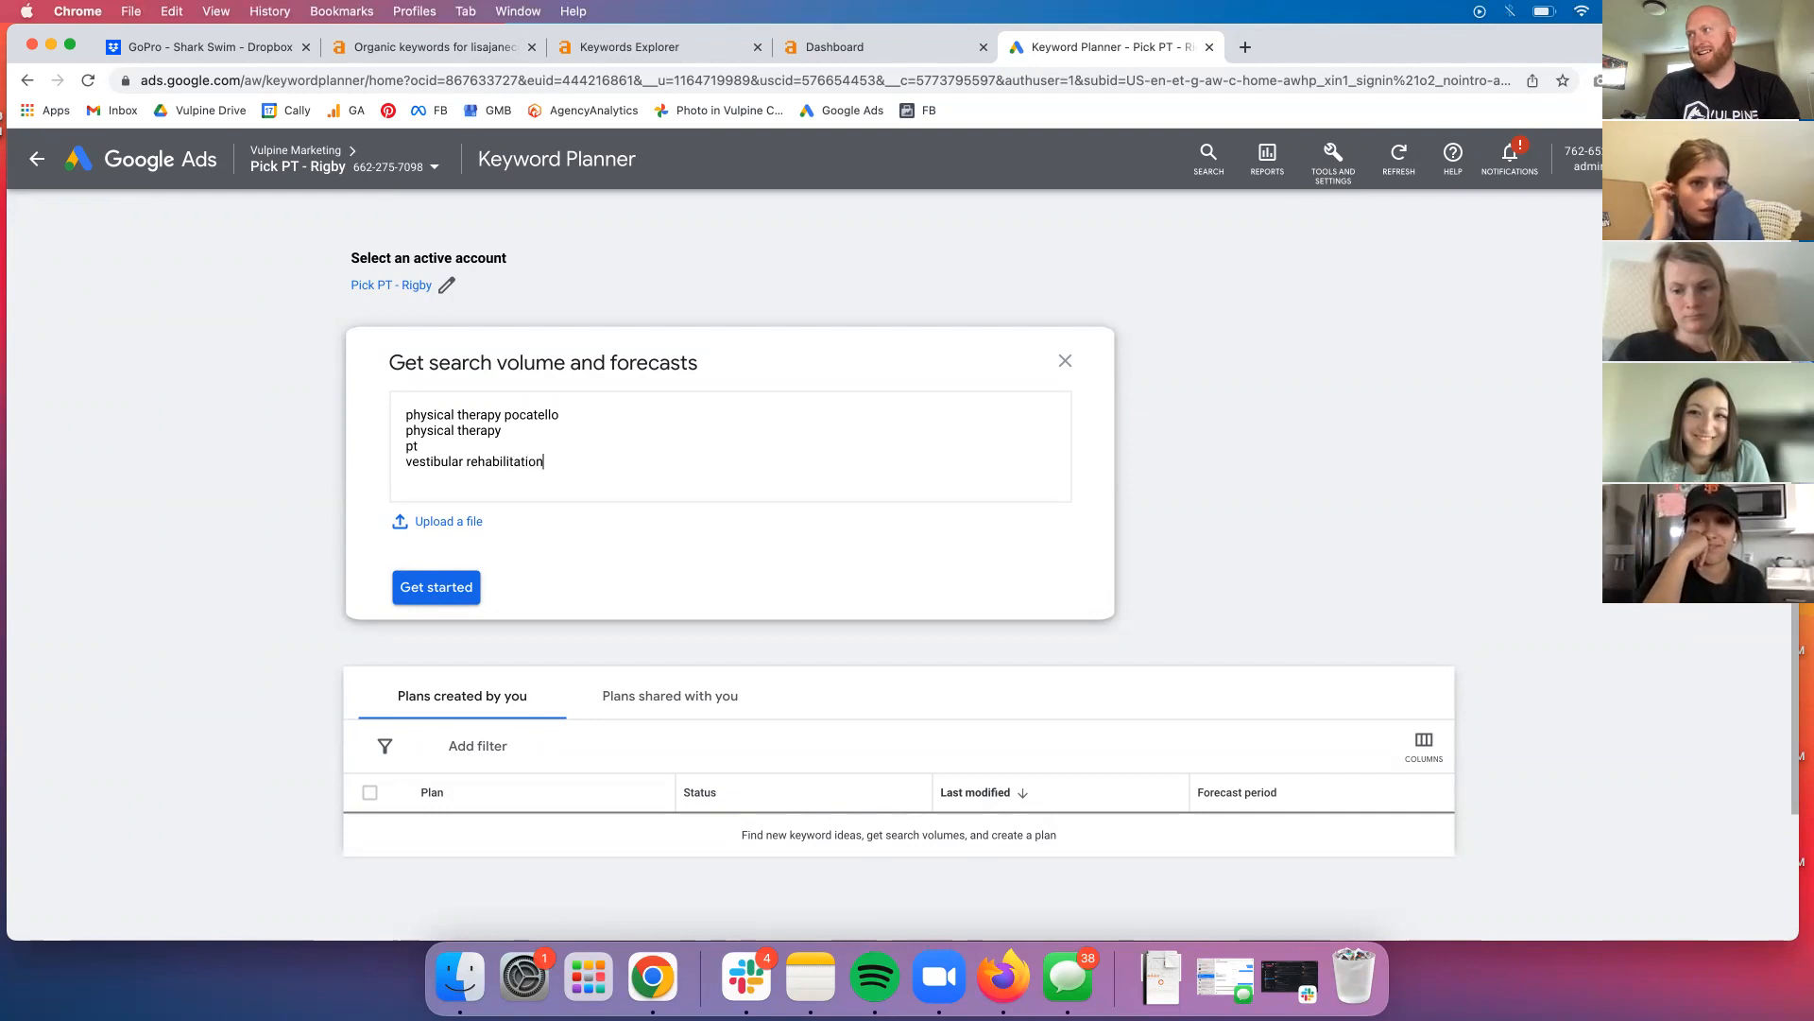
pyautogui.press('Return')
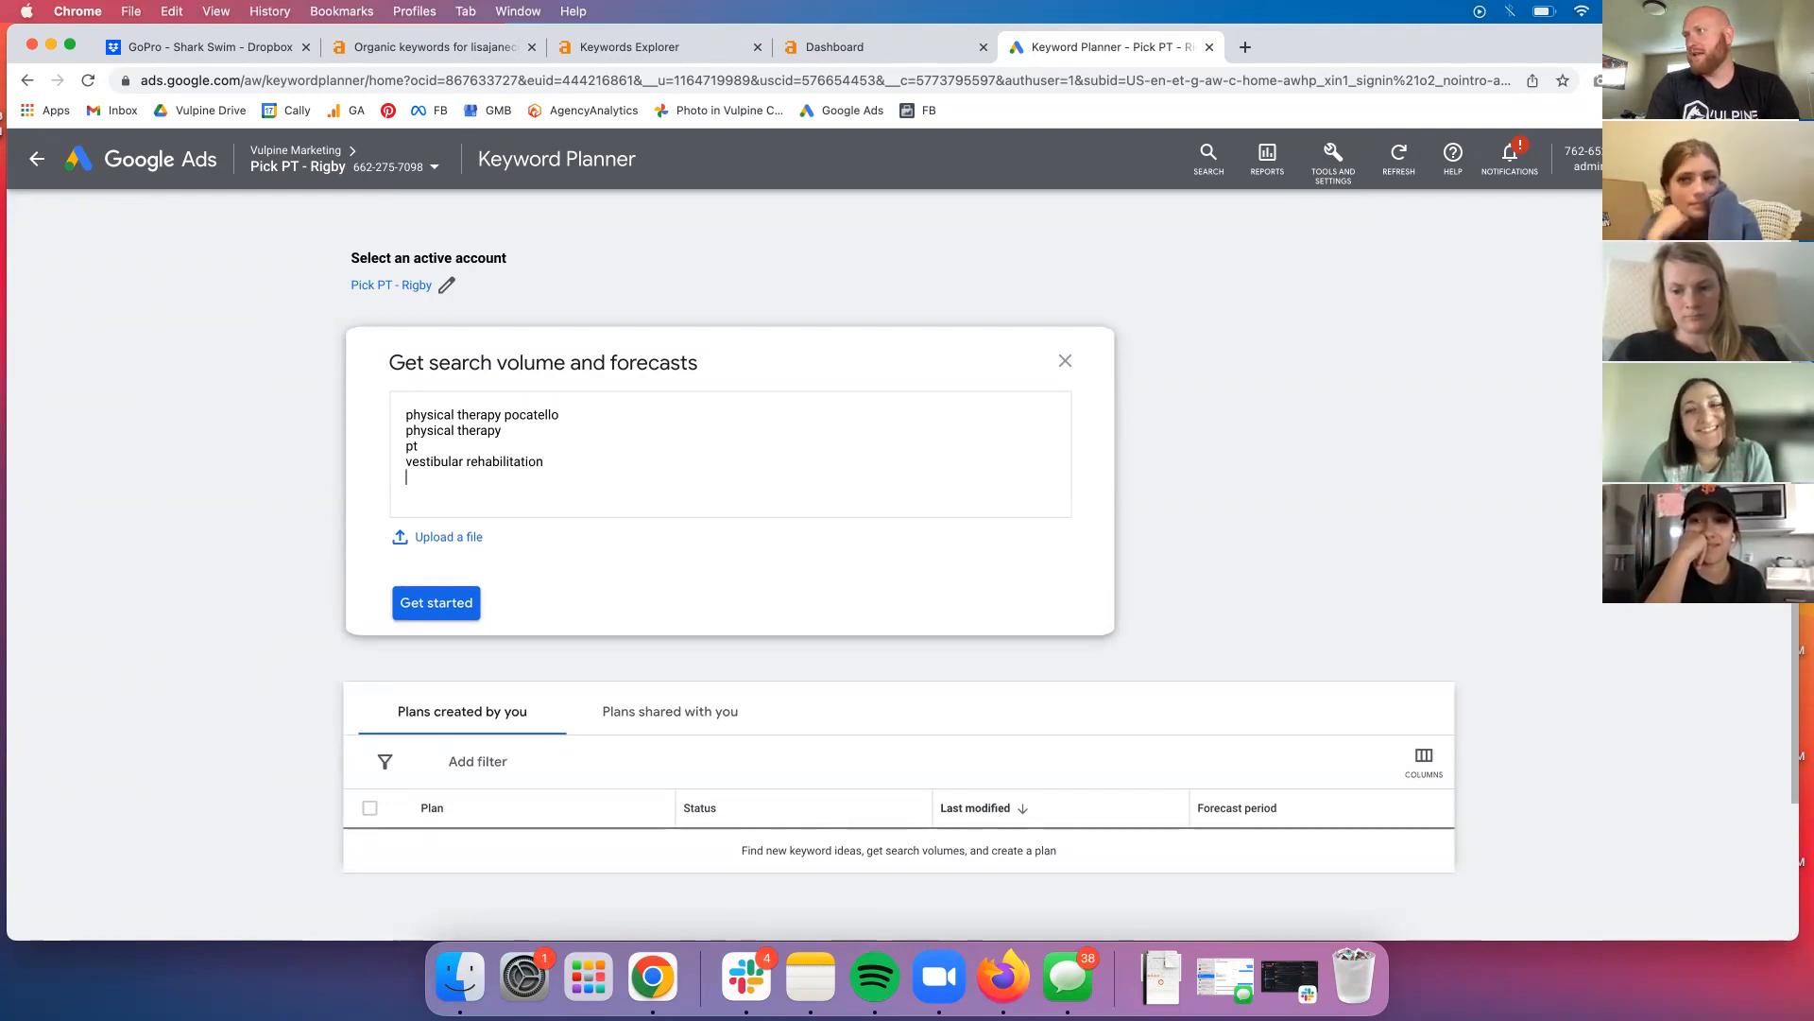
# Insert the keywords physical rehab and physical rehabilitation between pt and vestibular rehabilitation, and submit the keyword list.
pyautogui.click(437, 445)
pyautogui.press('Return')
pyautogui.write('physi')
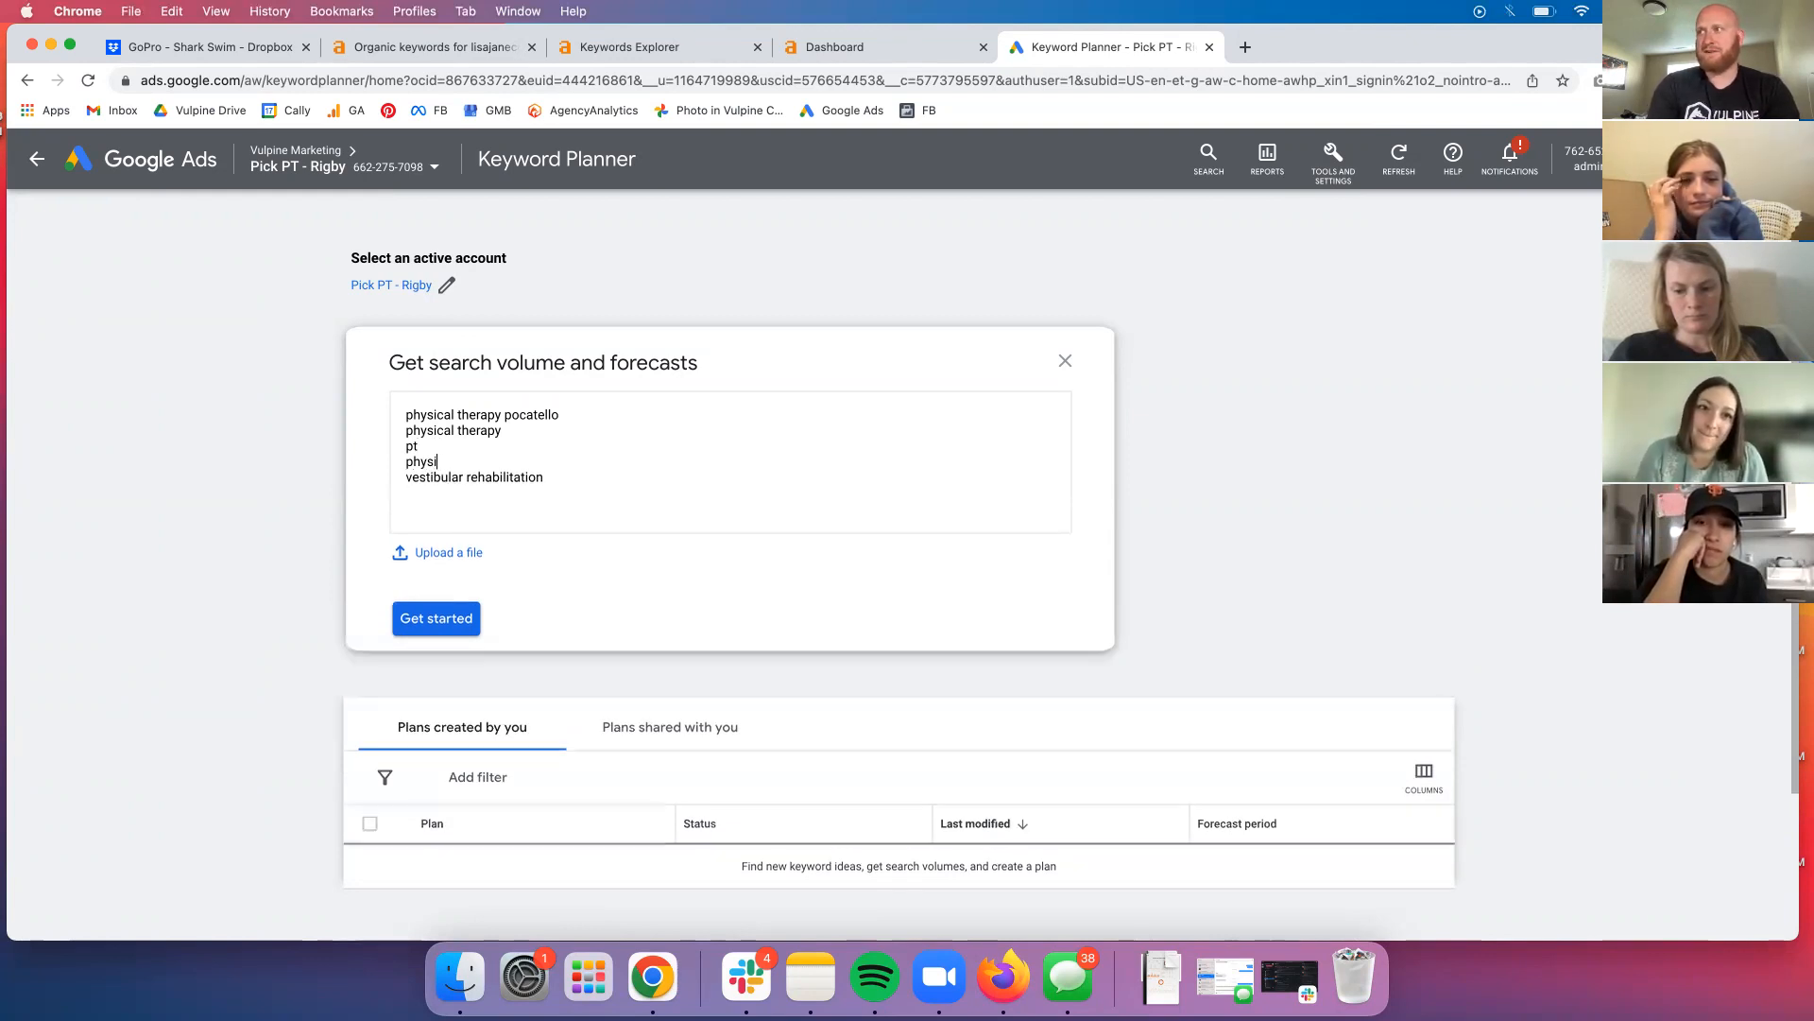
pyautogui.write('cal rehab')
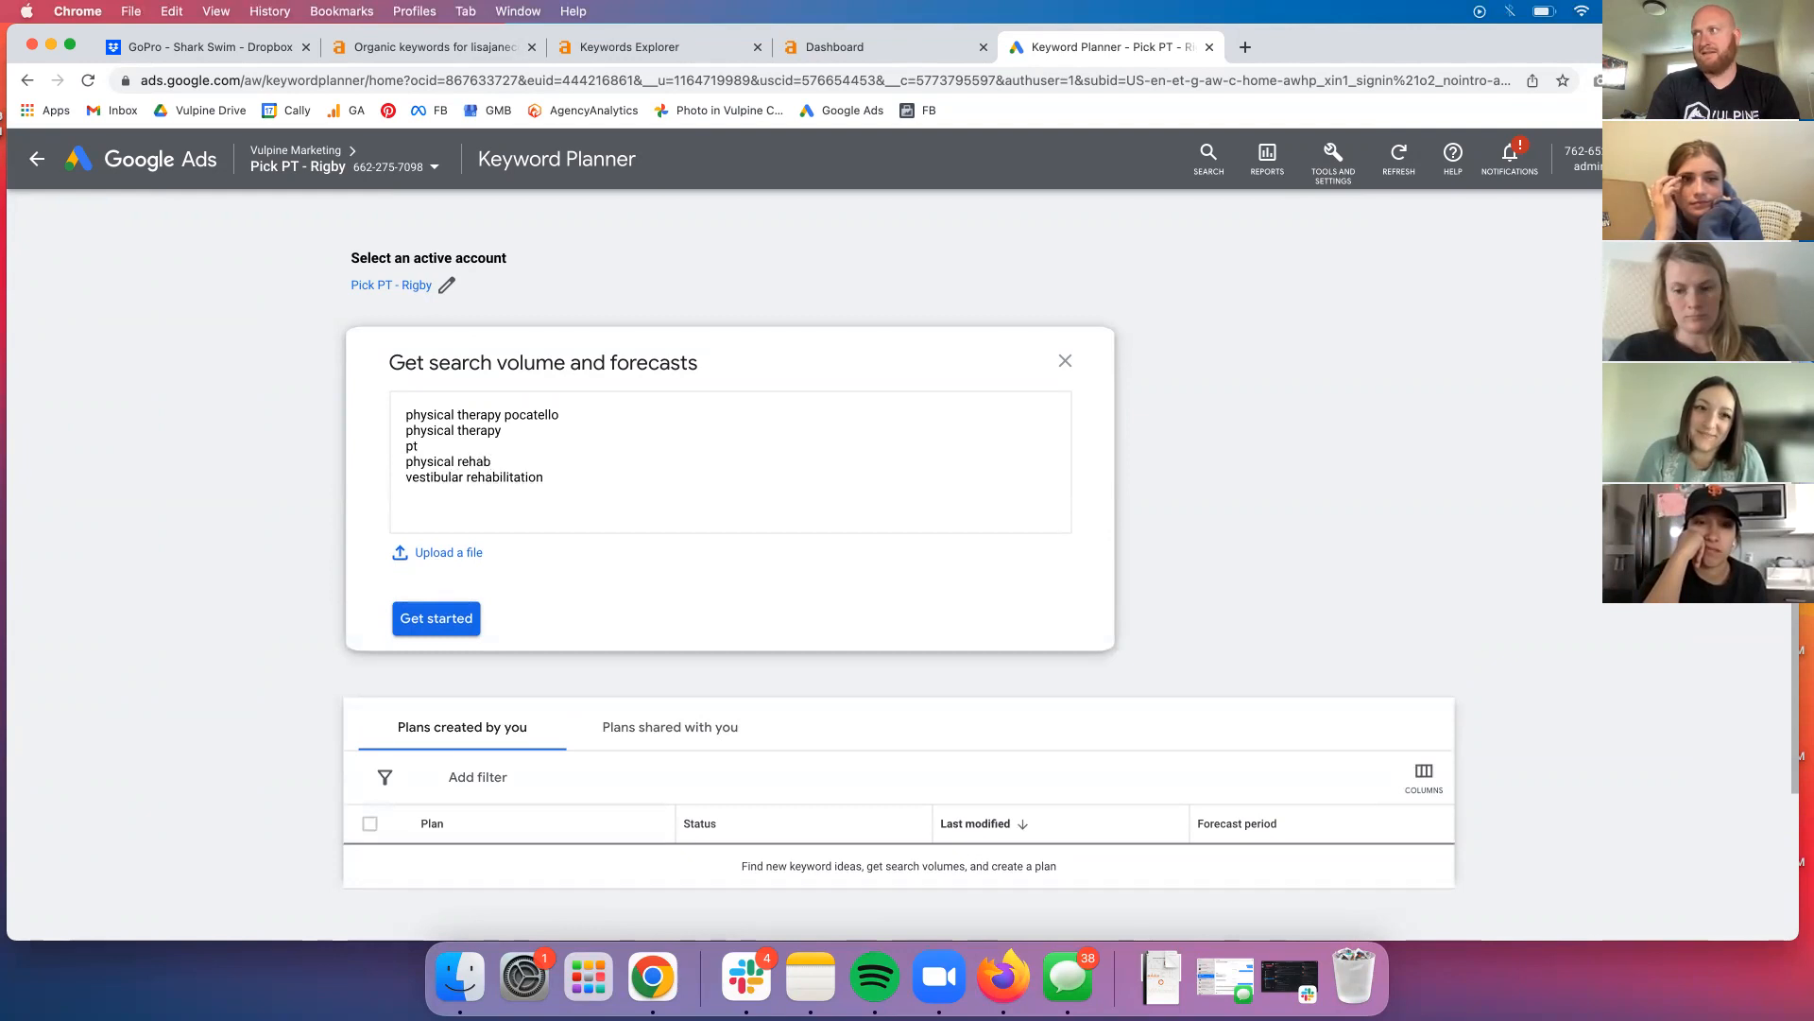
pyautogui.press('Return')
pyautogui.tripleClick(483, 459)
pyautogui.press('super+c')
pyautogui.click(461, 476)
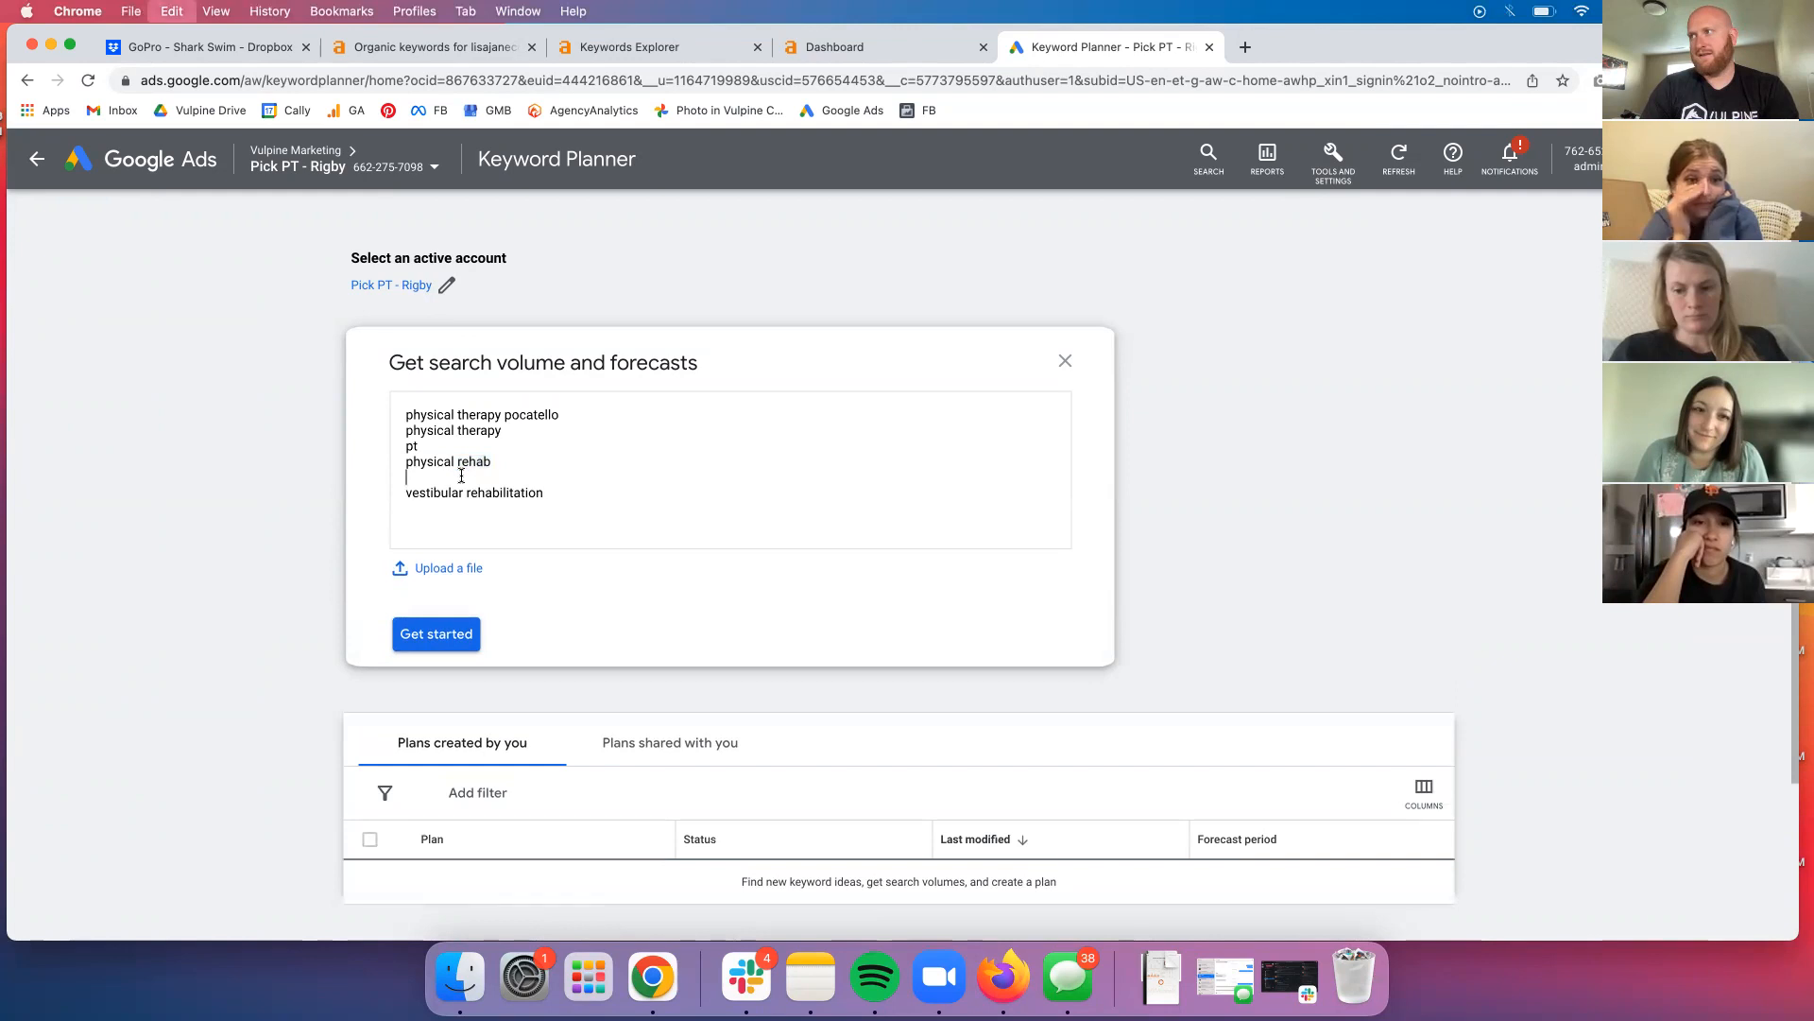
pyautogui.press('super+v')
pyautogui.write('il')
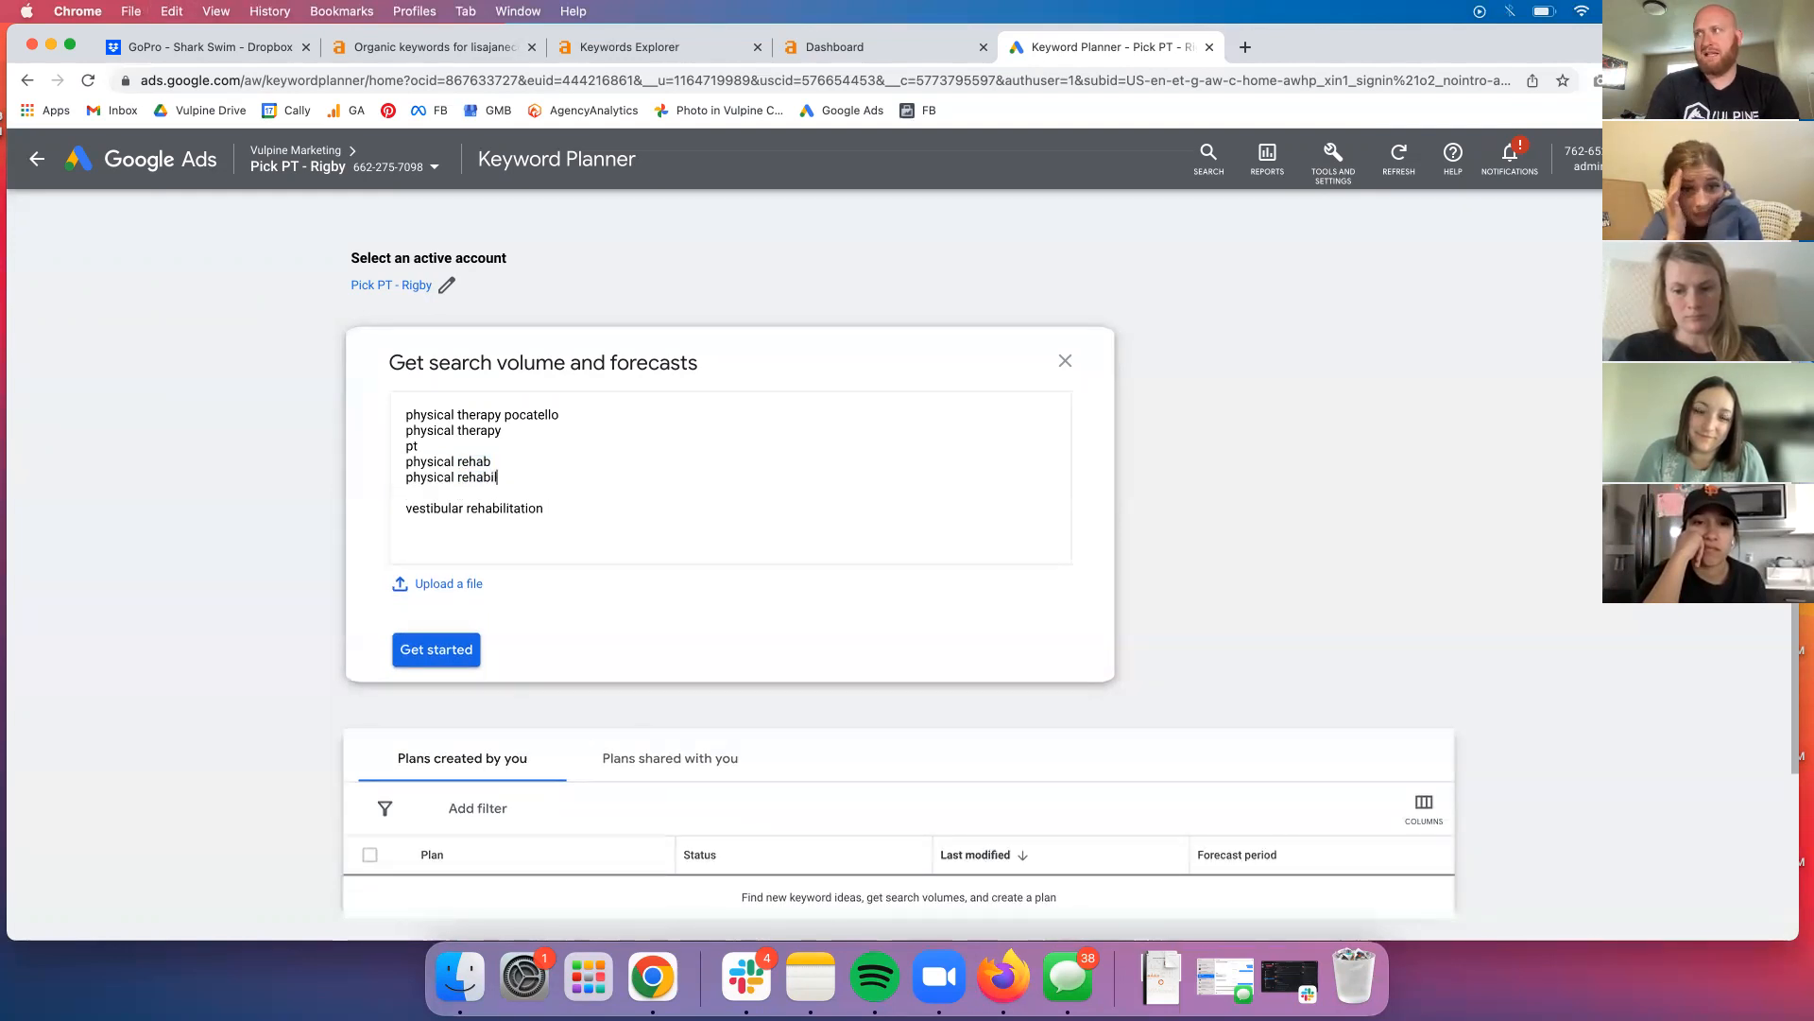
pyautogui.write('itation')
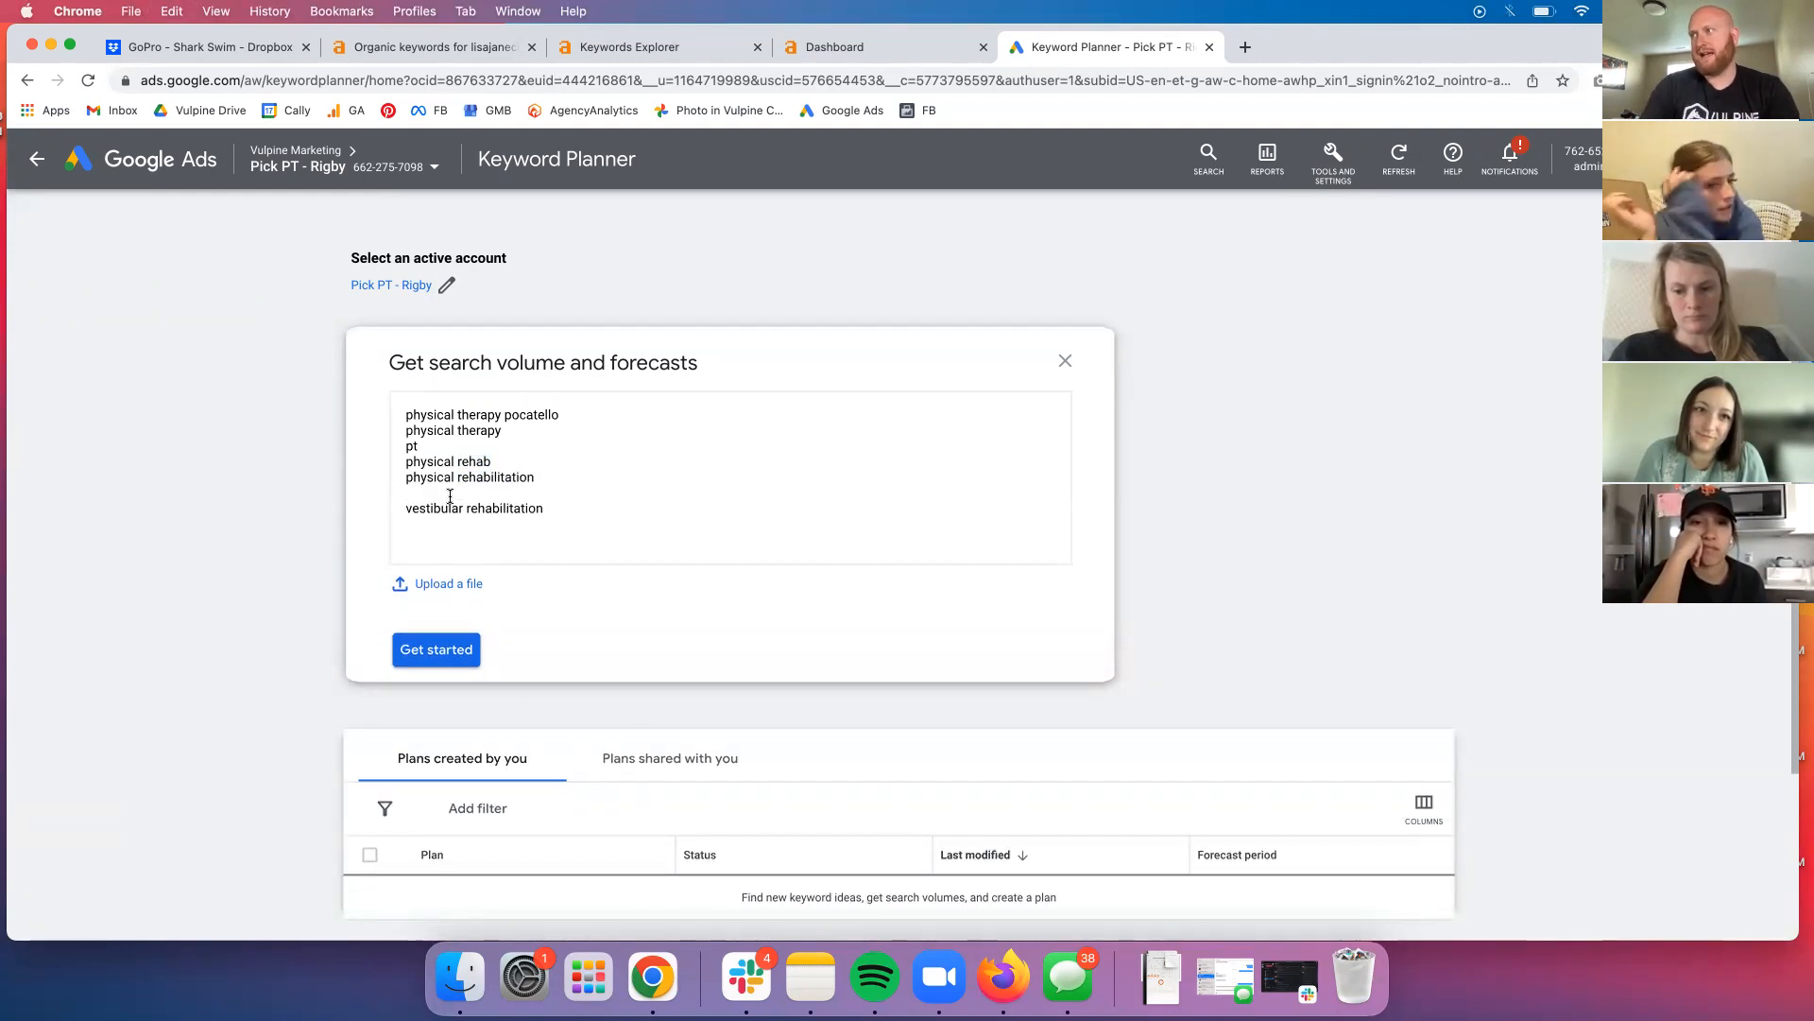
pyautogui.press('Delete')
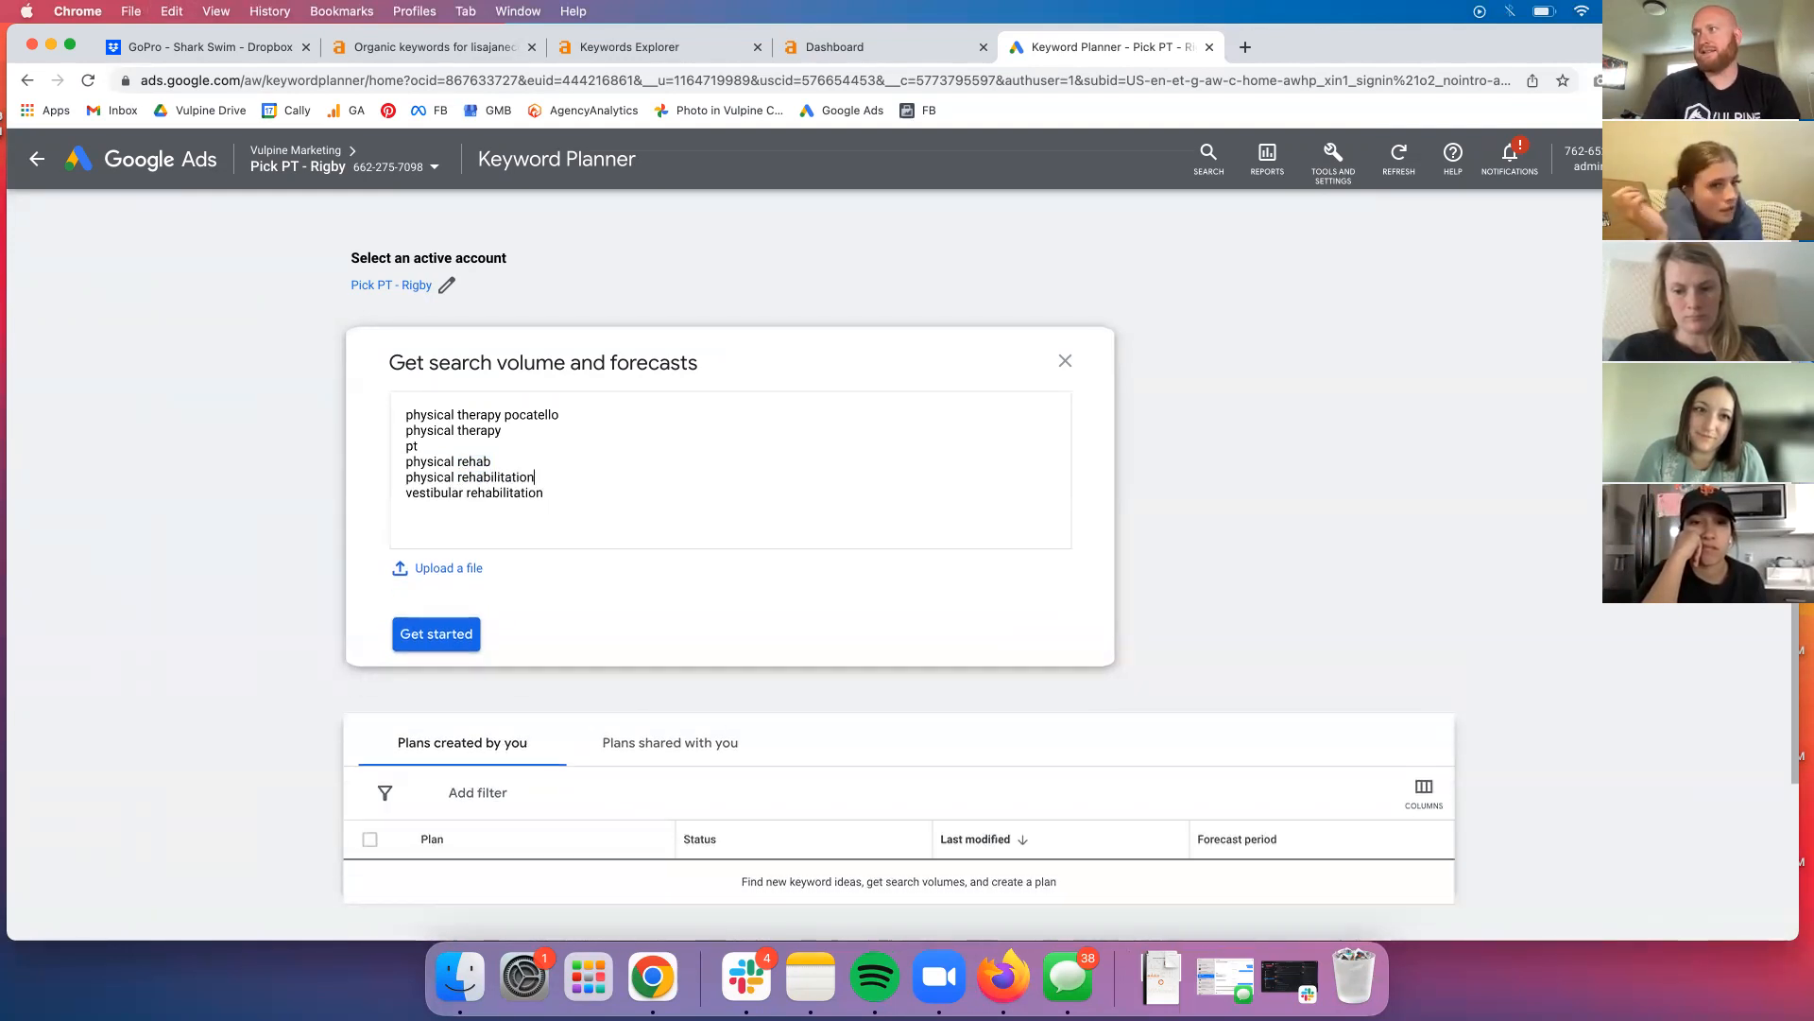
pyautogui.click(426, 633)
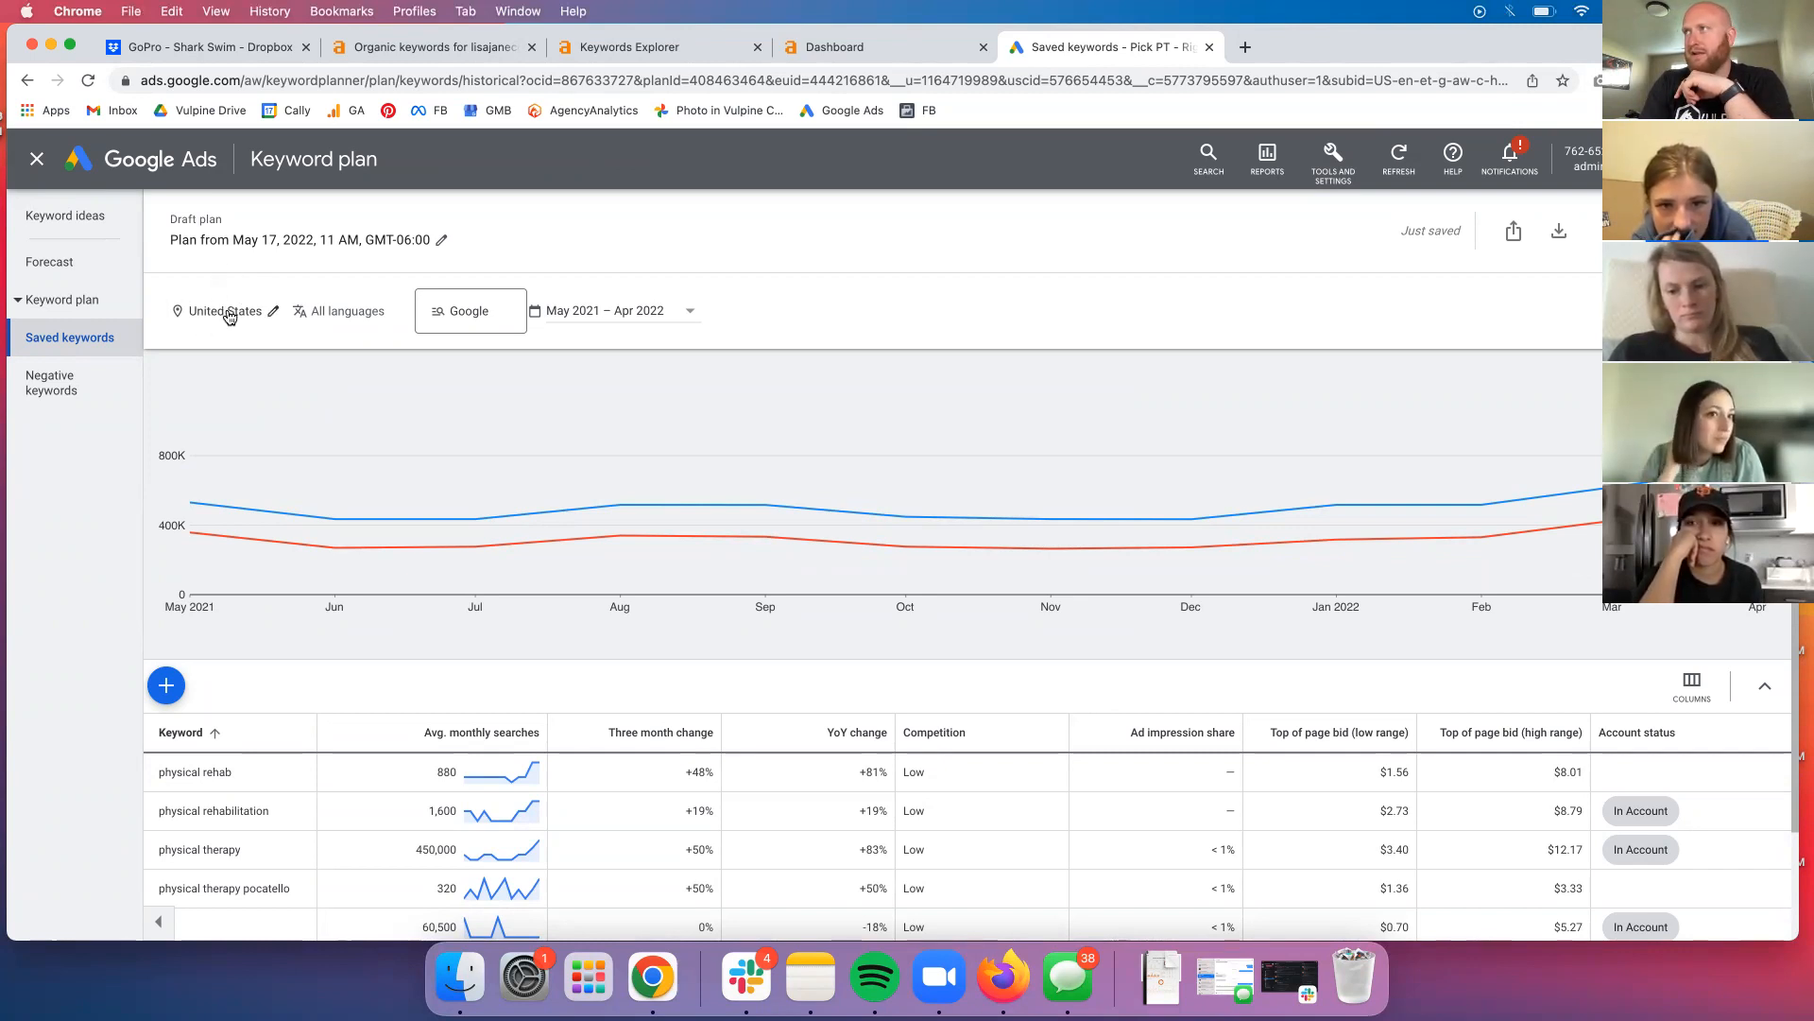
# Rename the draft keyword plan to PT Pocatello and save the name.
pyautogui.click(441, 240)
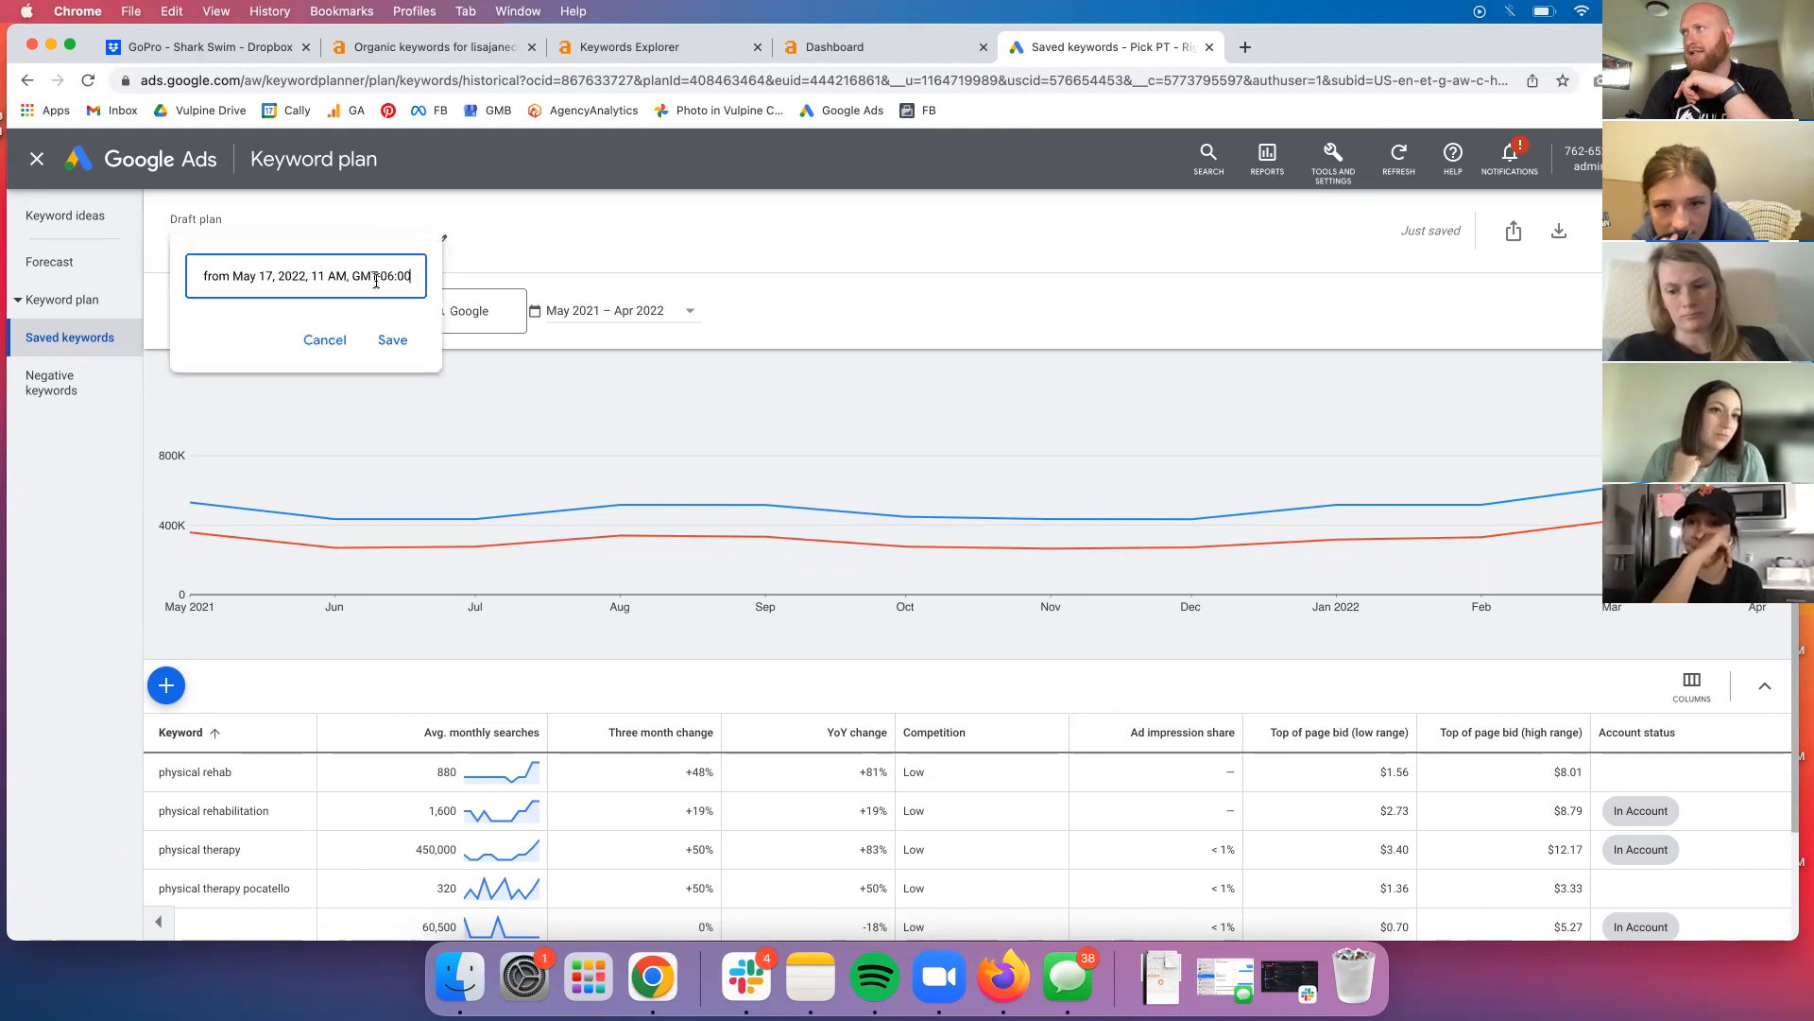
pyautogui.tripleClick(375, 281)
pyautogui.write('PT Pocatello')
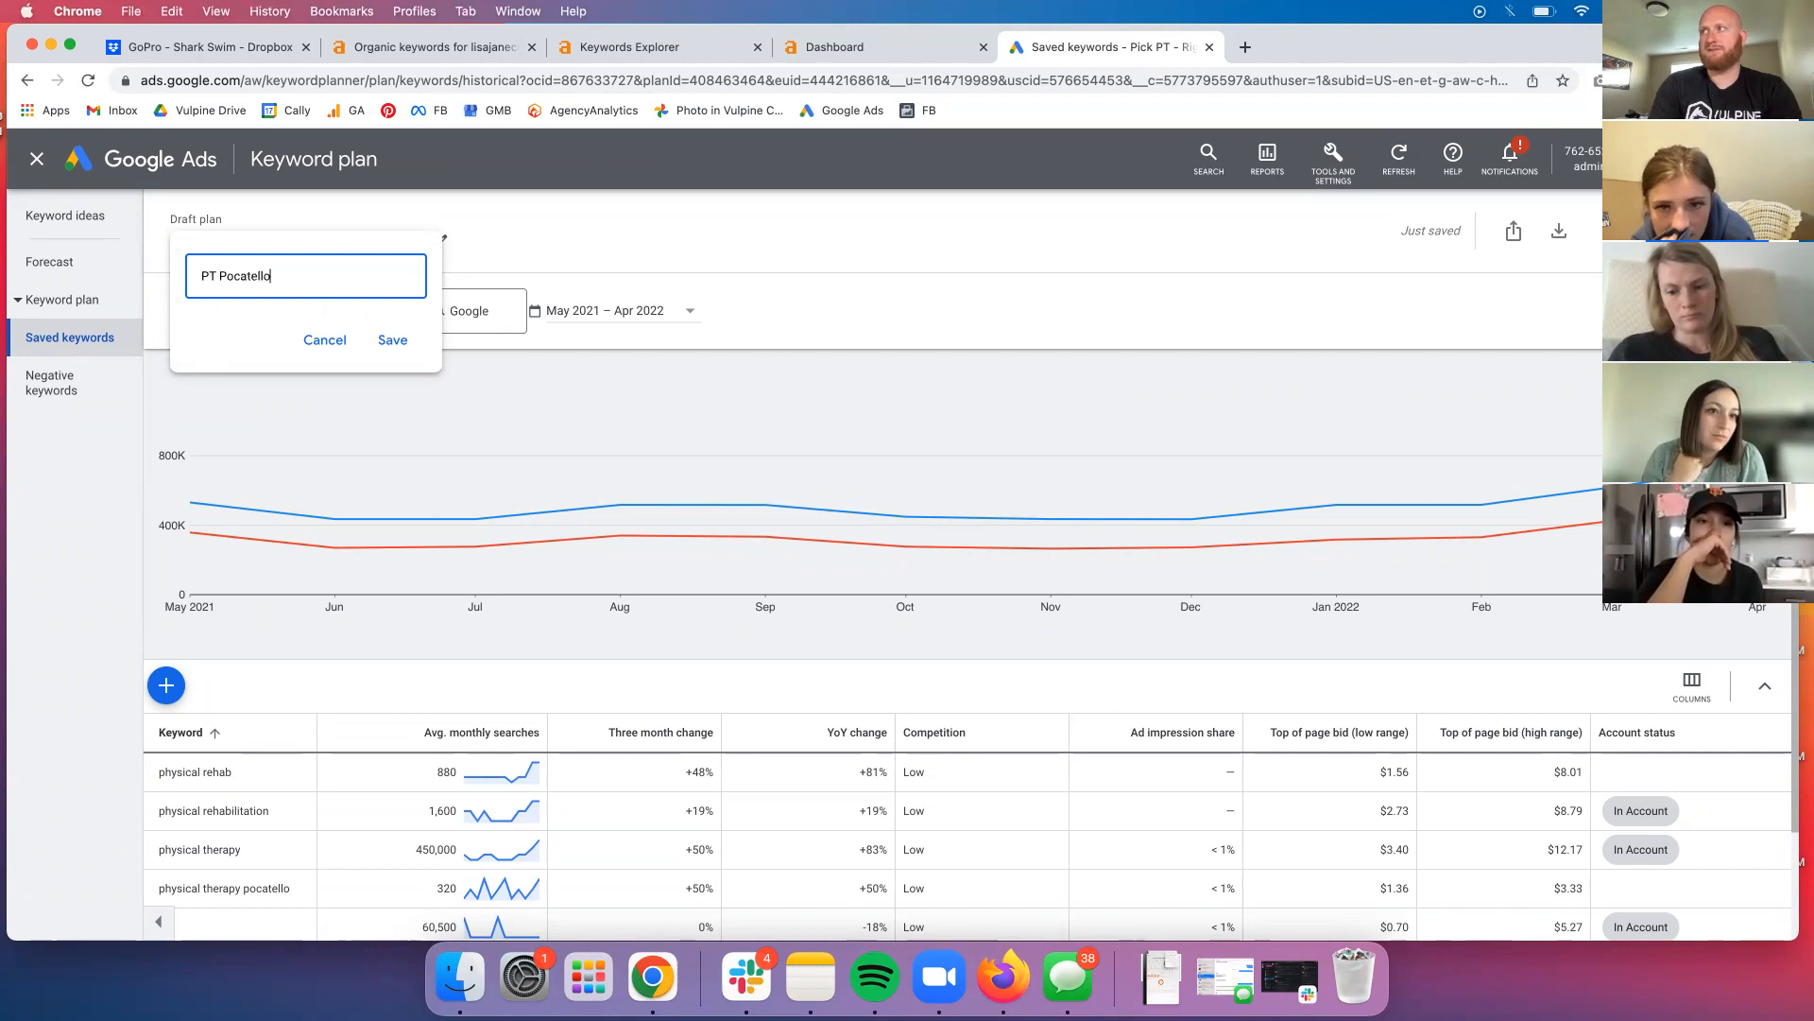
pyautogui.click(387, 339)
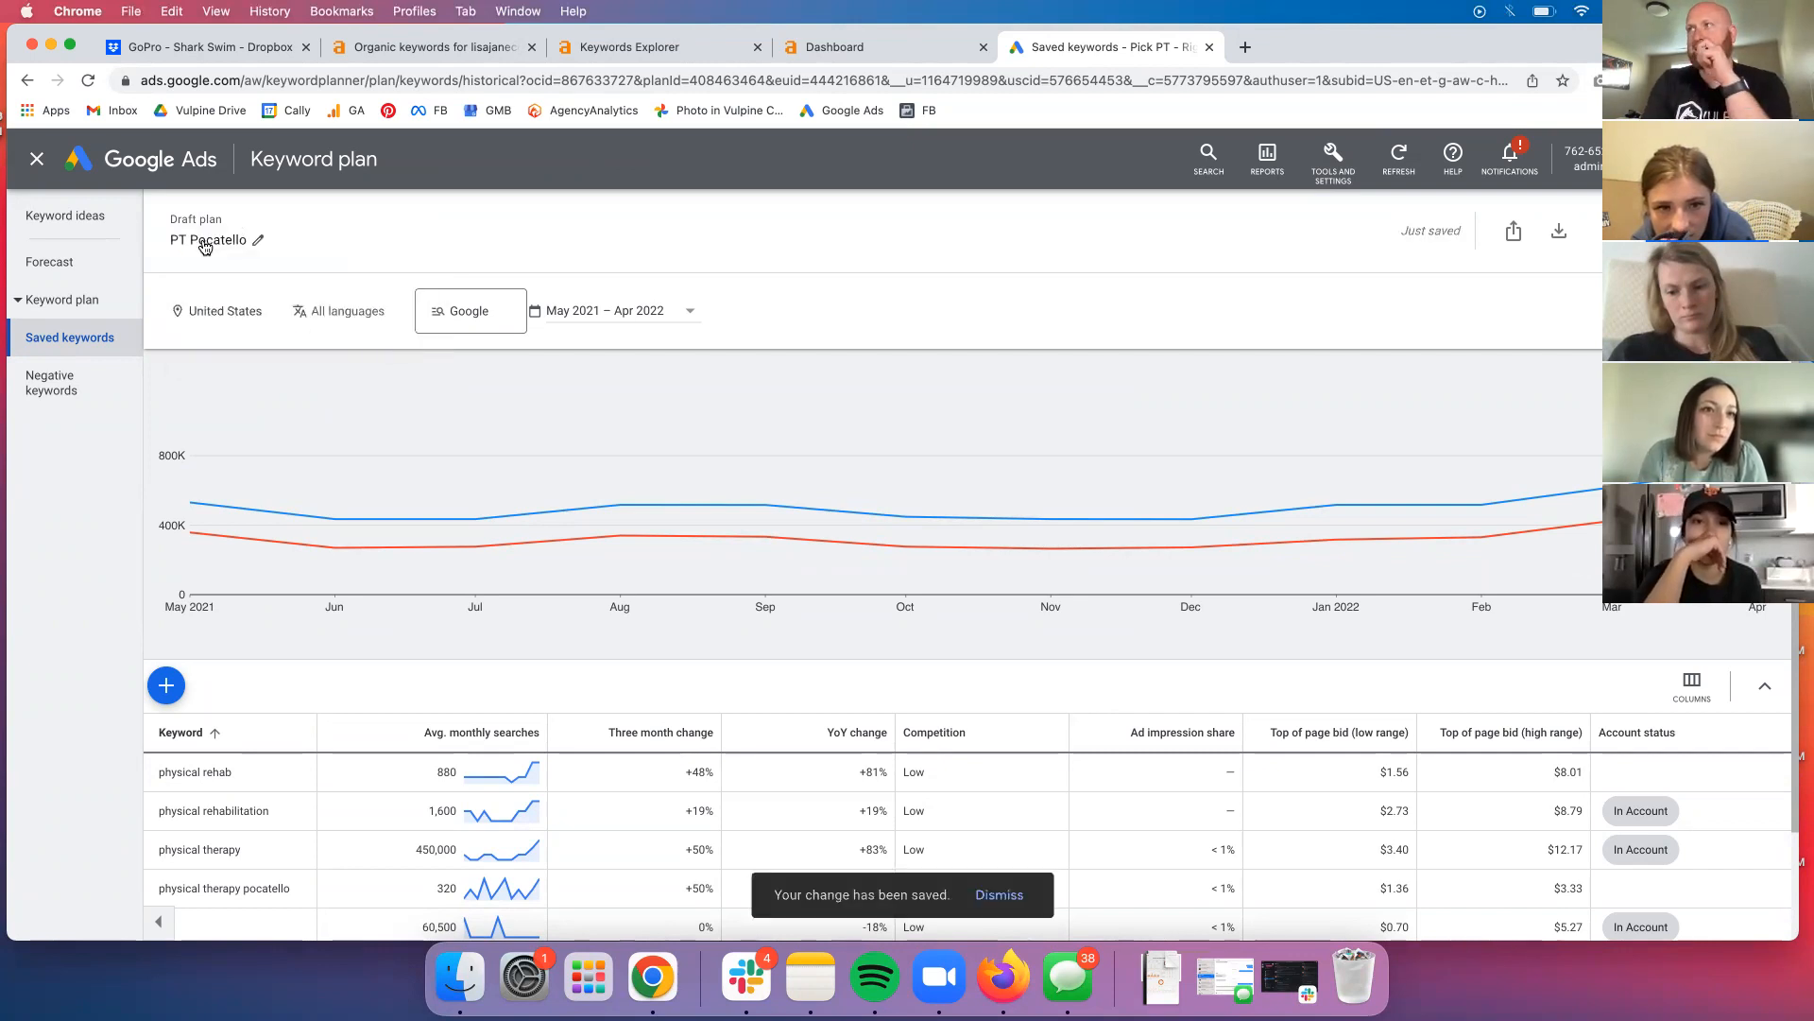
# Replace the United States with Pocatello, Idaho (city) in the plan's targeted locations.
pyautogui.click(227, 310)
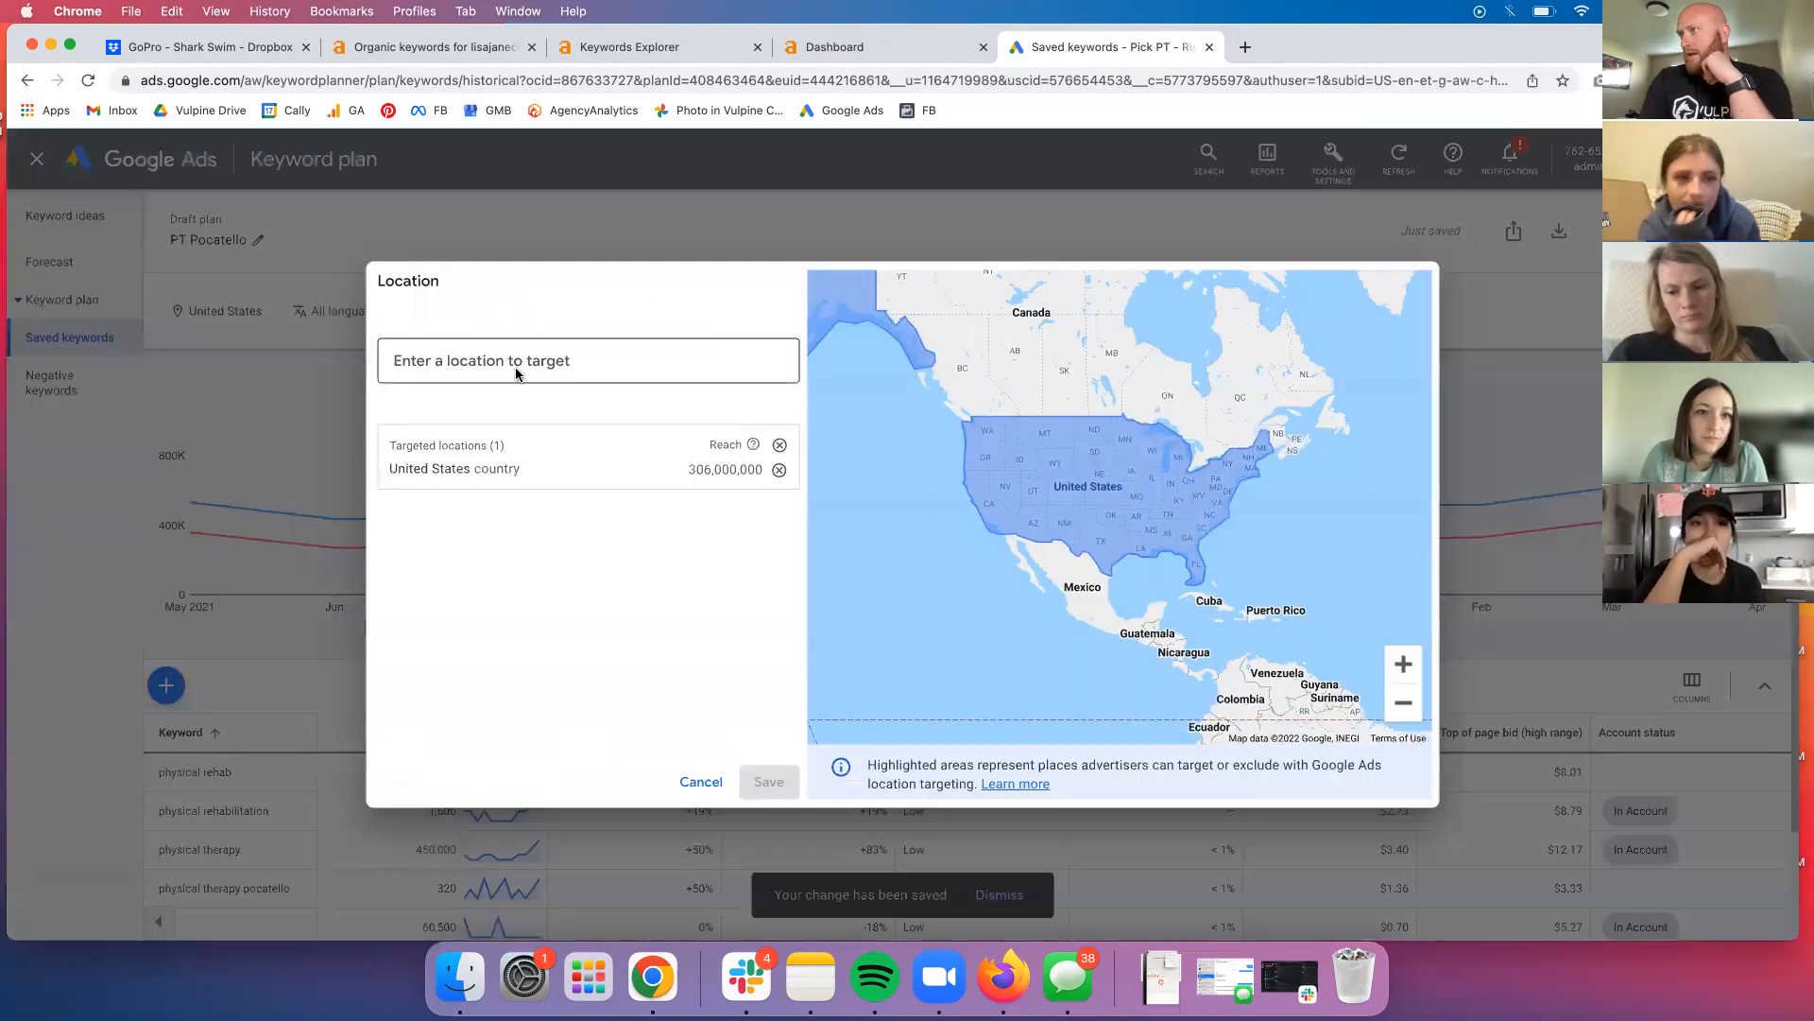
pyautogui.click(942, 248)
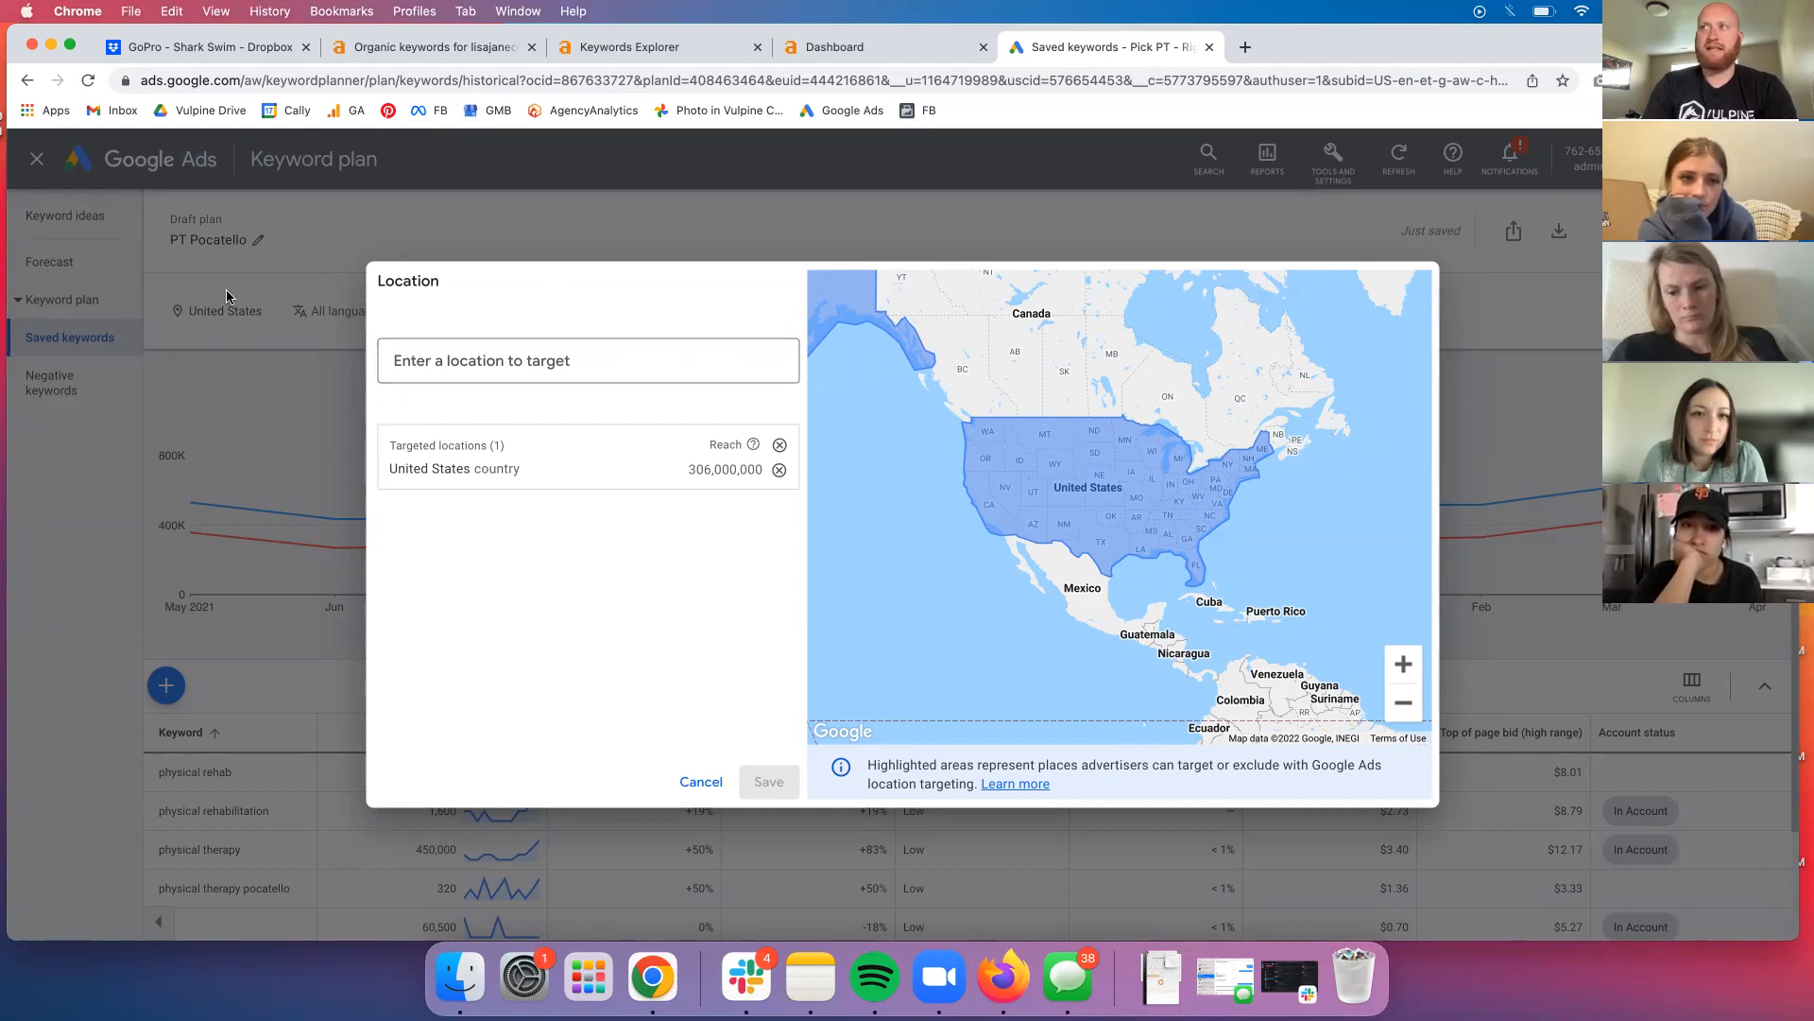
pyautogui.click(481, 365)
pyautogui.write('Pocatello')
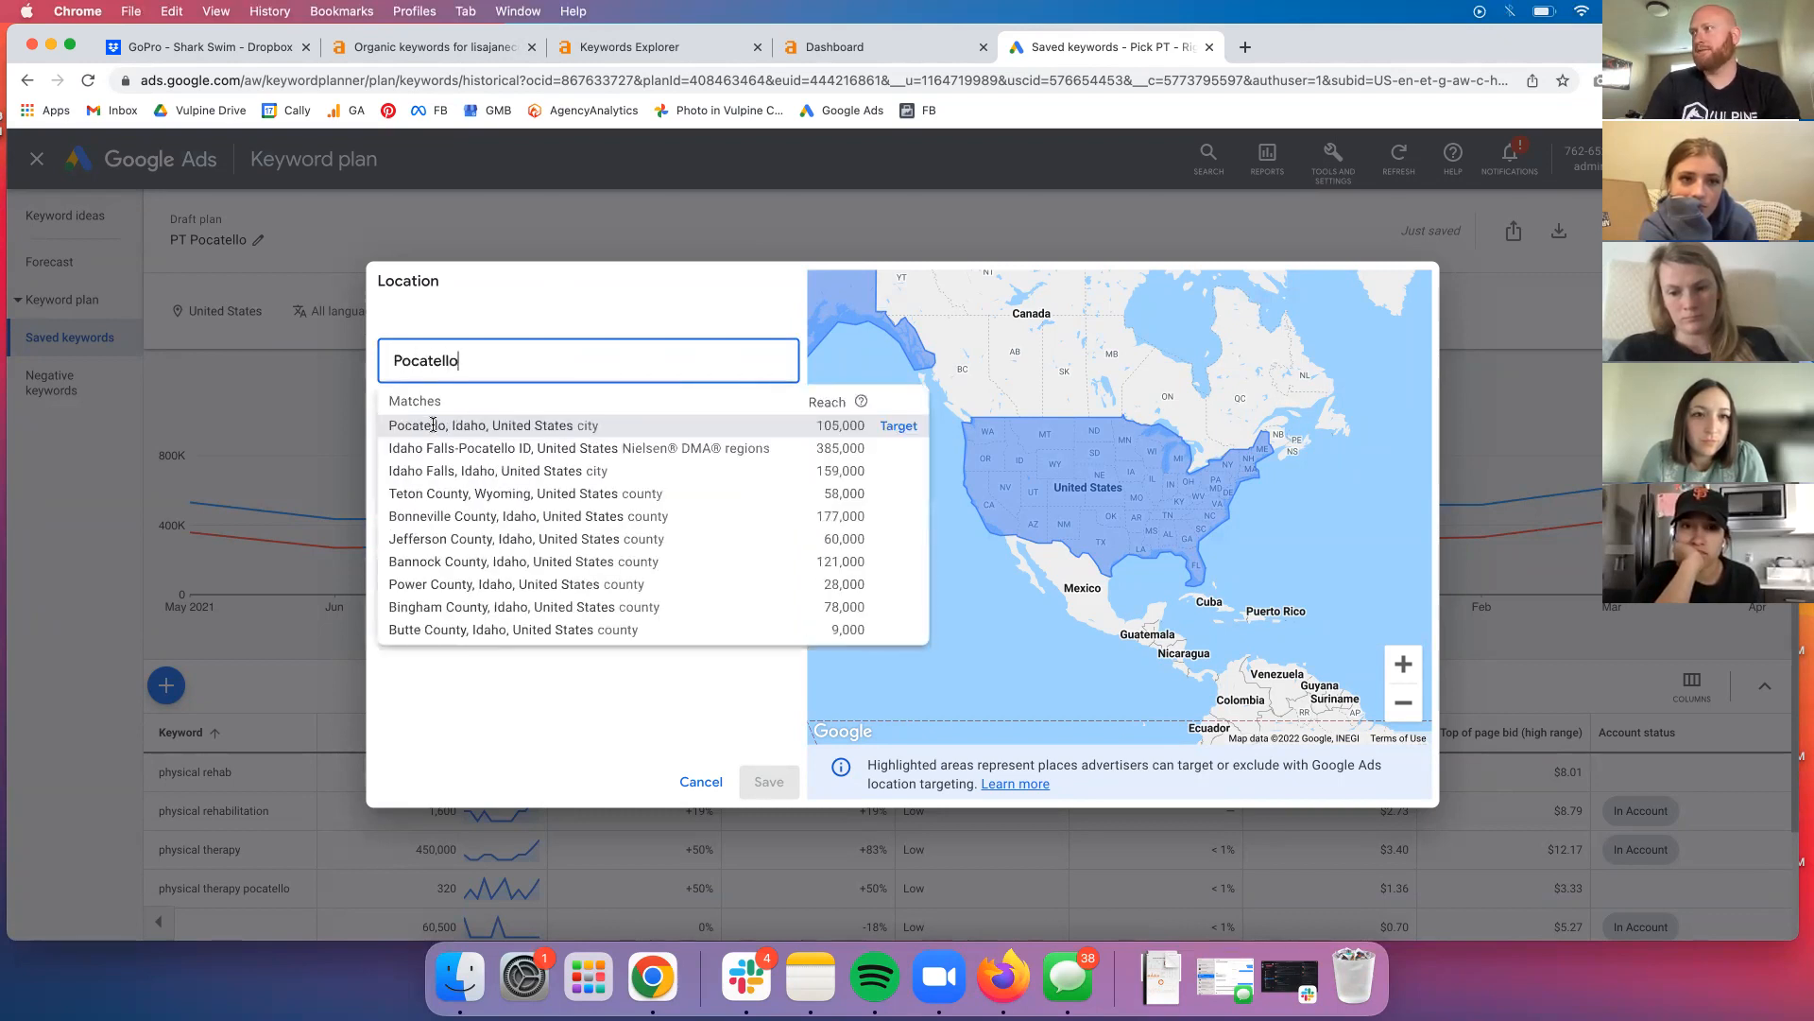
pyautogui.click(433, 423)
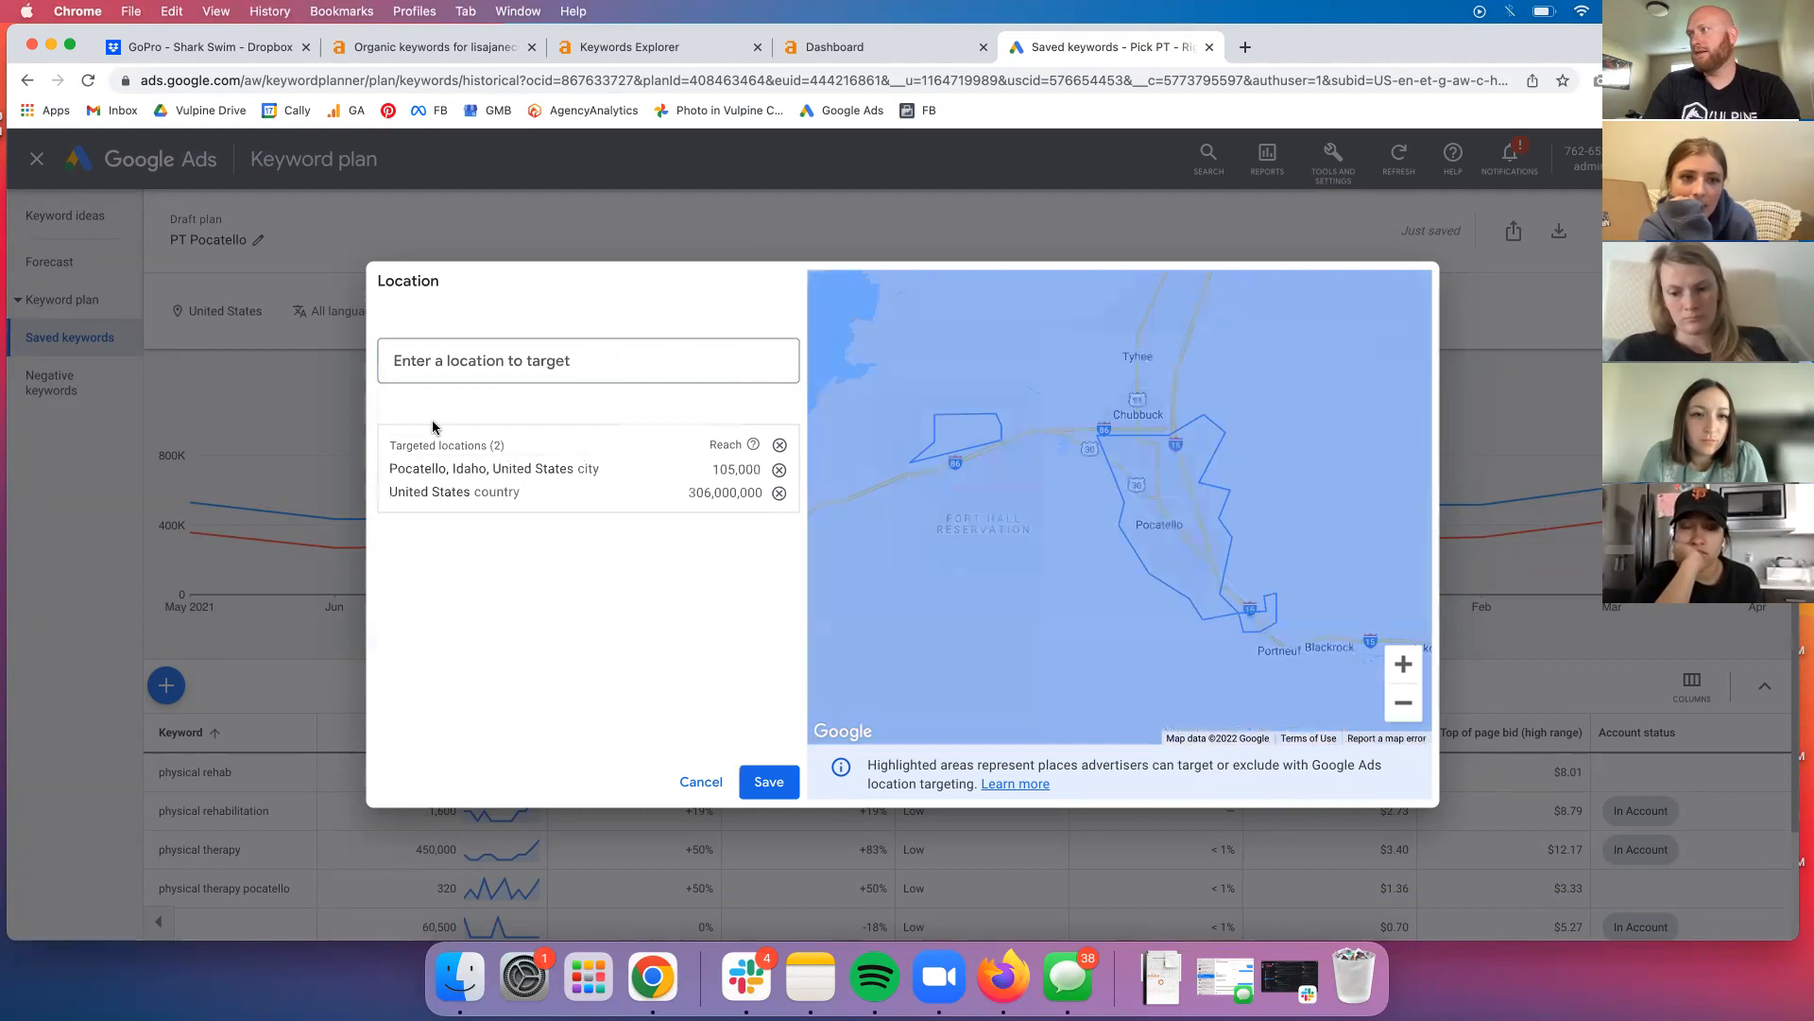
pyautogui.click(779, 492)
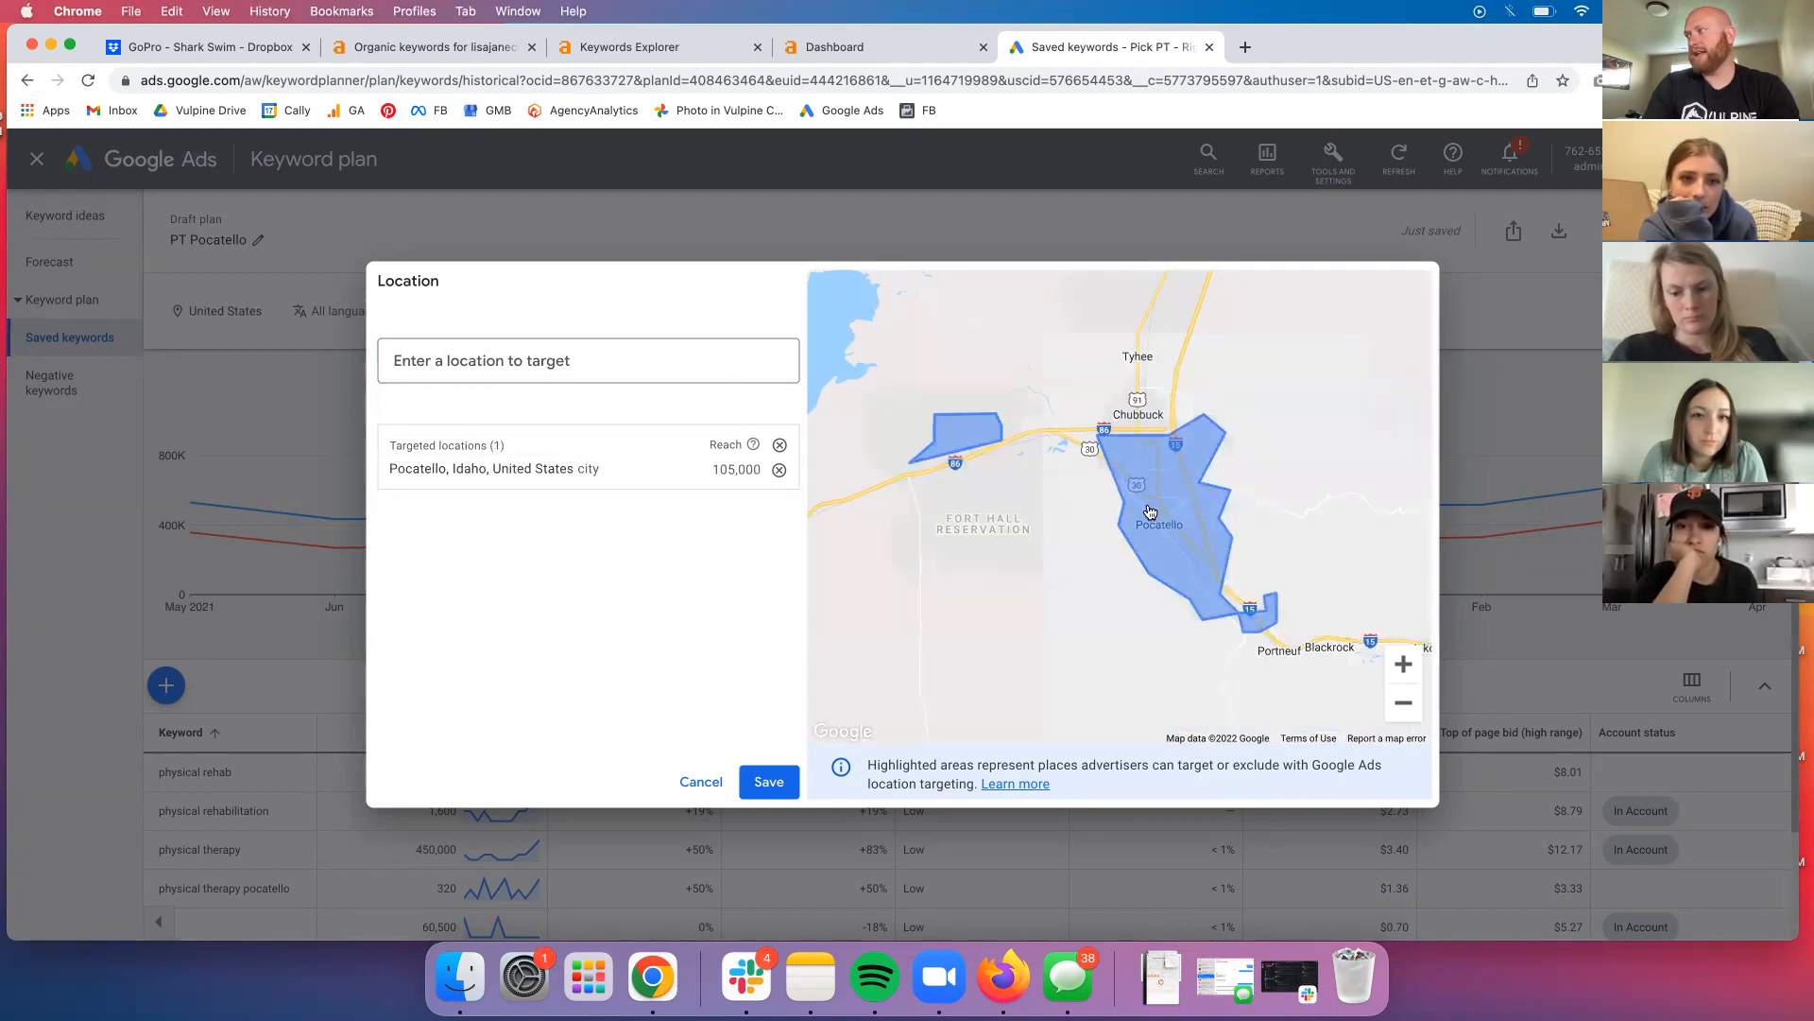
# Try to find Chubbuck as an additional target location.
pyautogui.click(480, 358)
pyautogui.write('Chubbo')
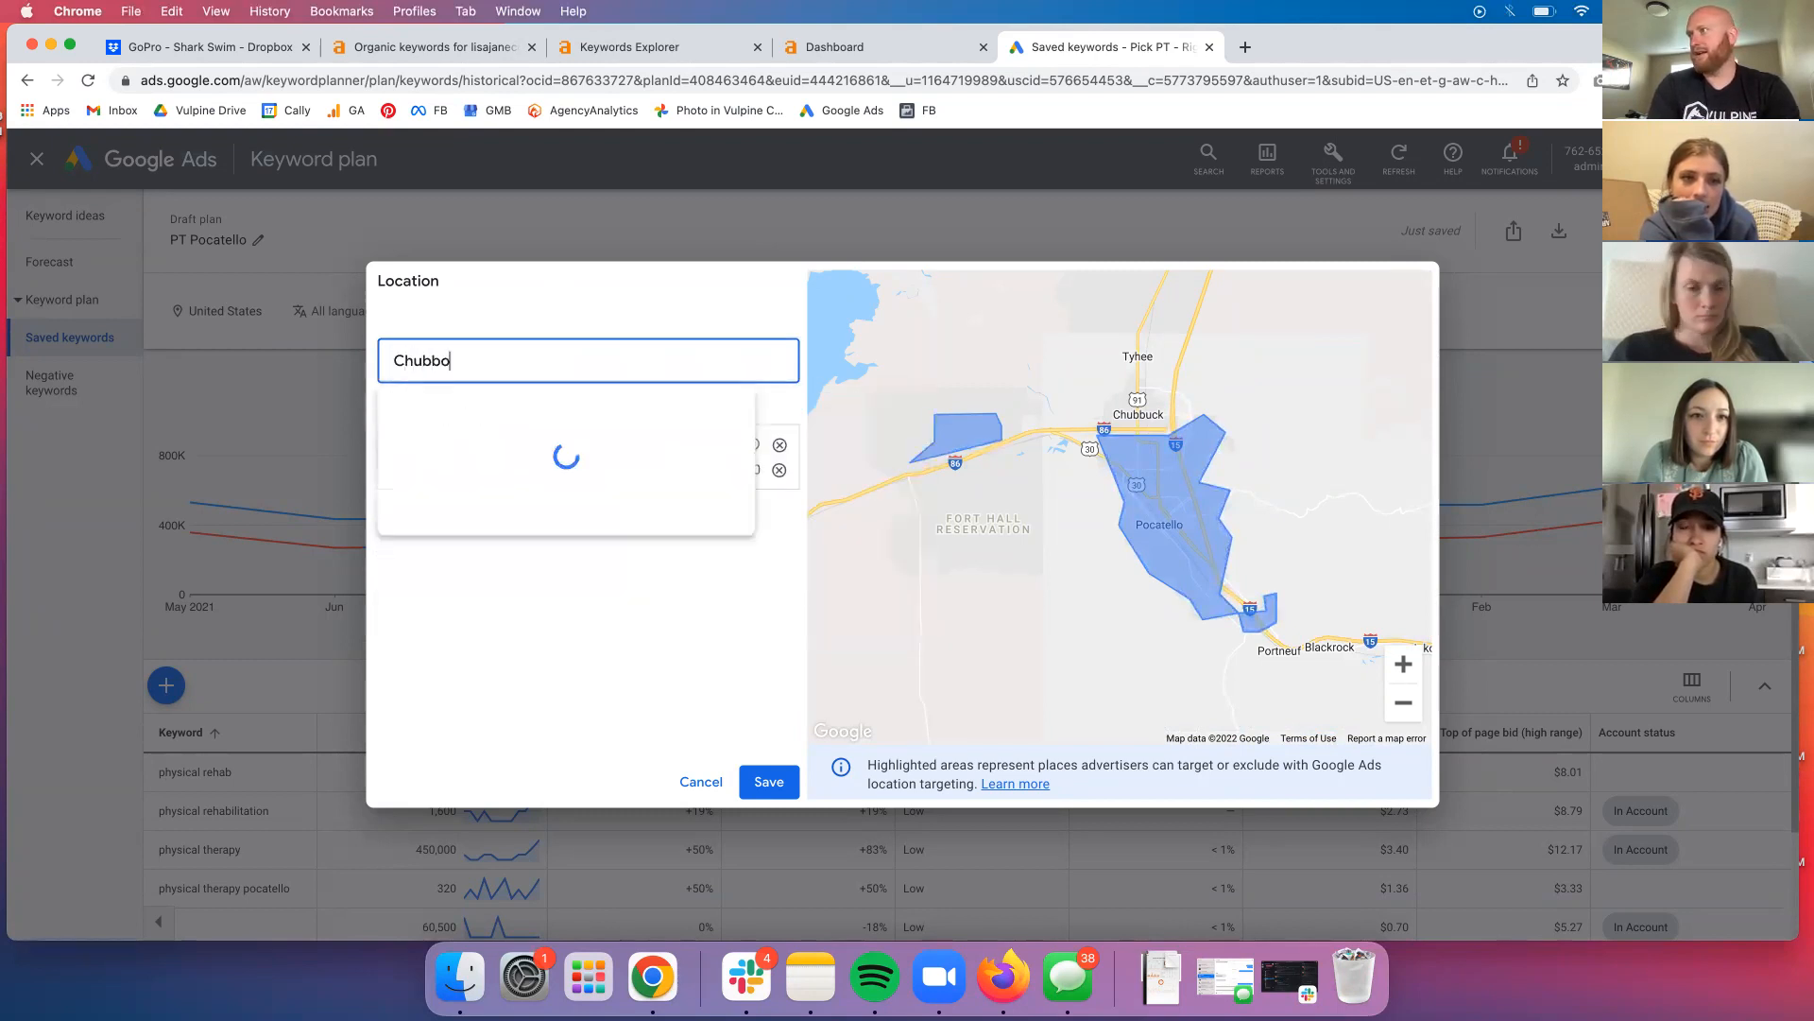
pyautogui.press('BackSpace')
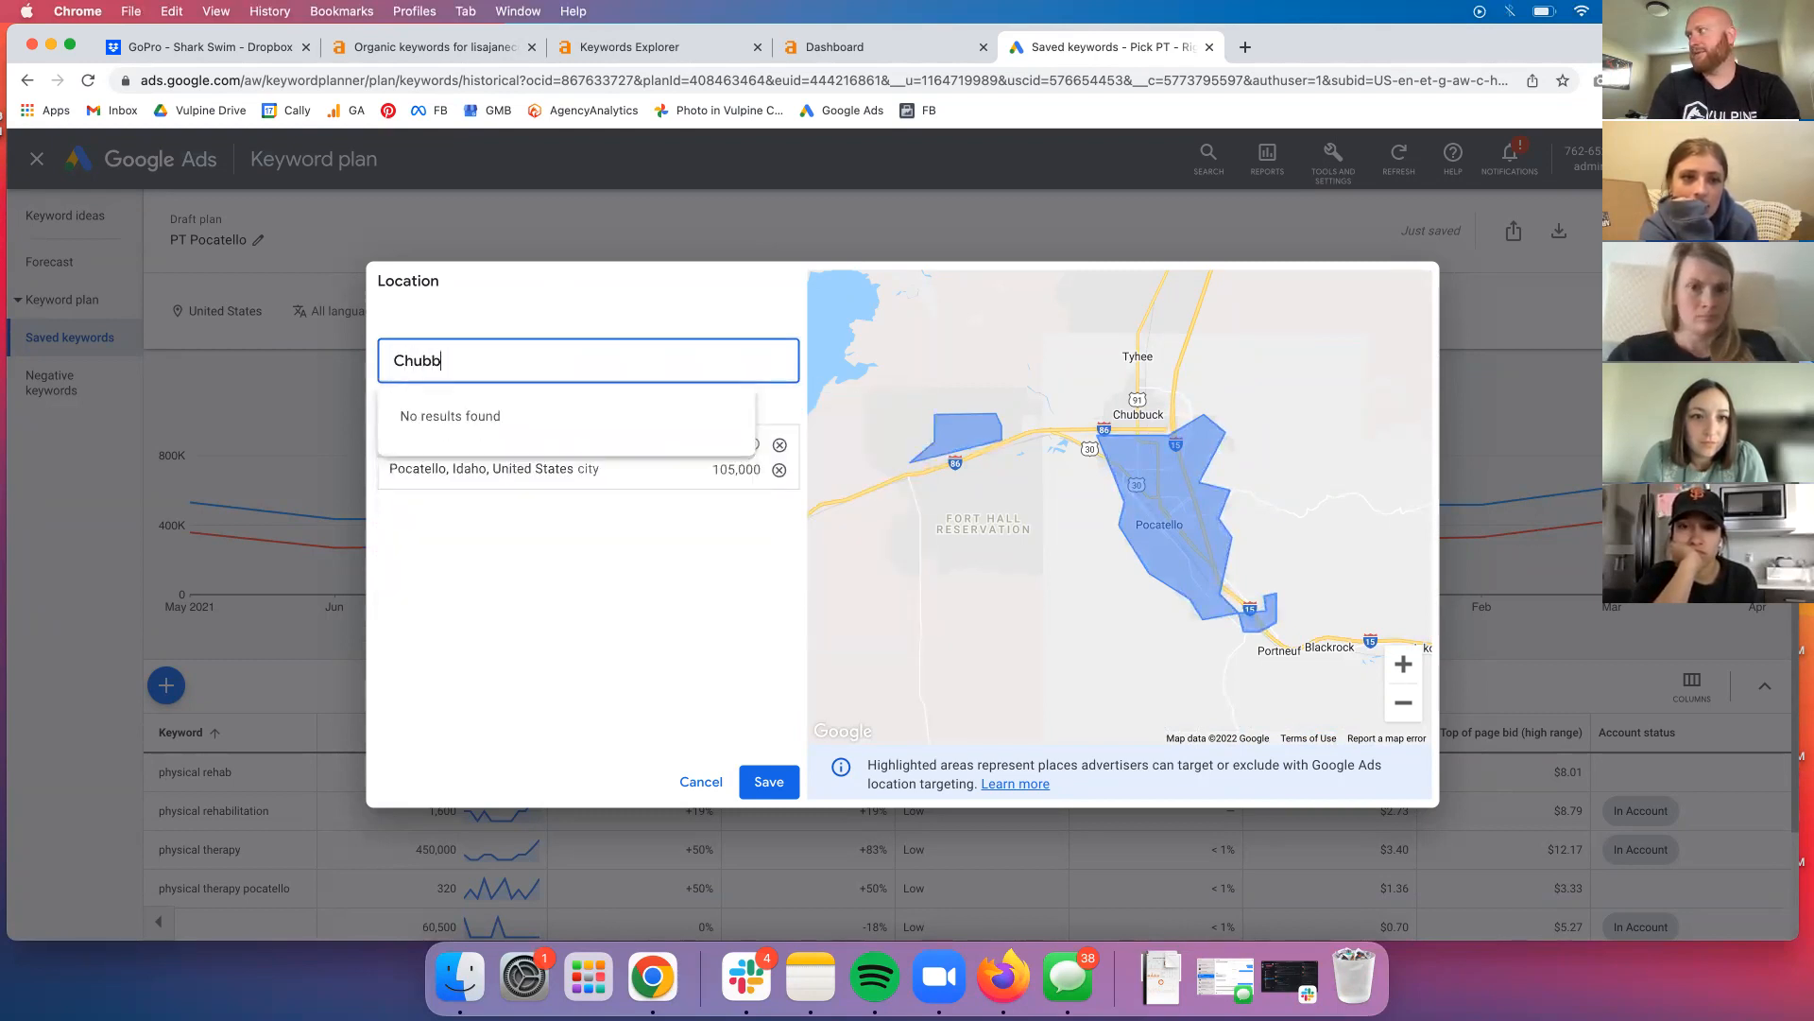
pyautogui.write('uc')
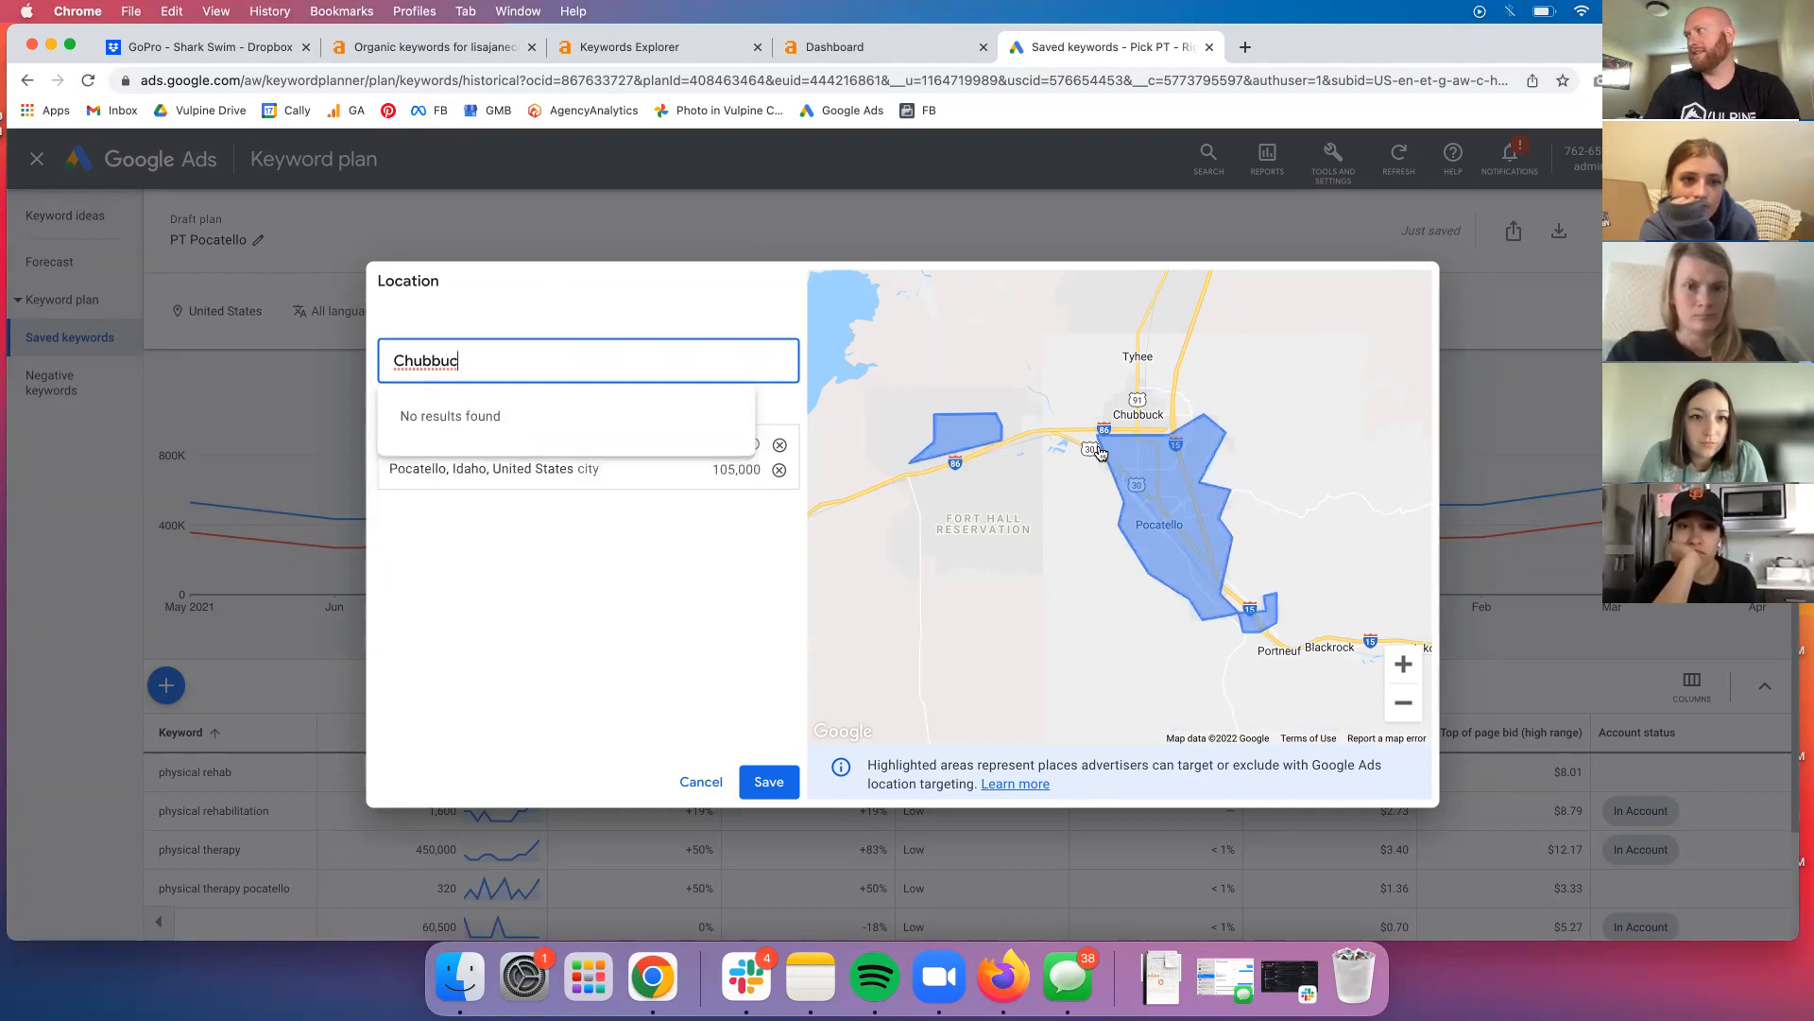
# Add Bannock County, Idaho as another targeted location and save the location settings.
pyautogui.doubleClick(459, 368)
pyautogui.write('banno')
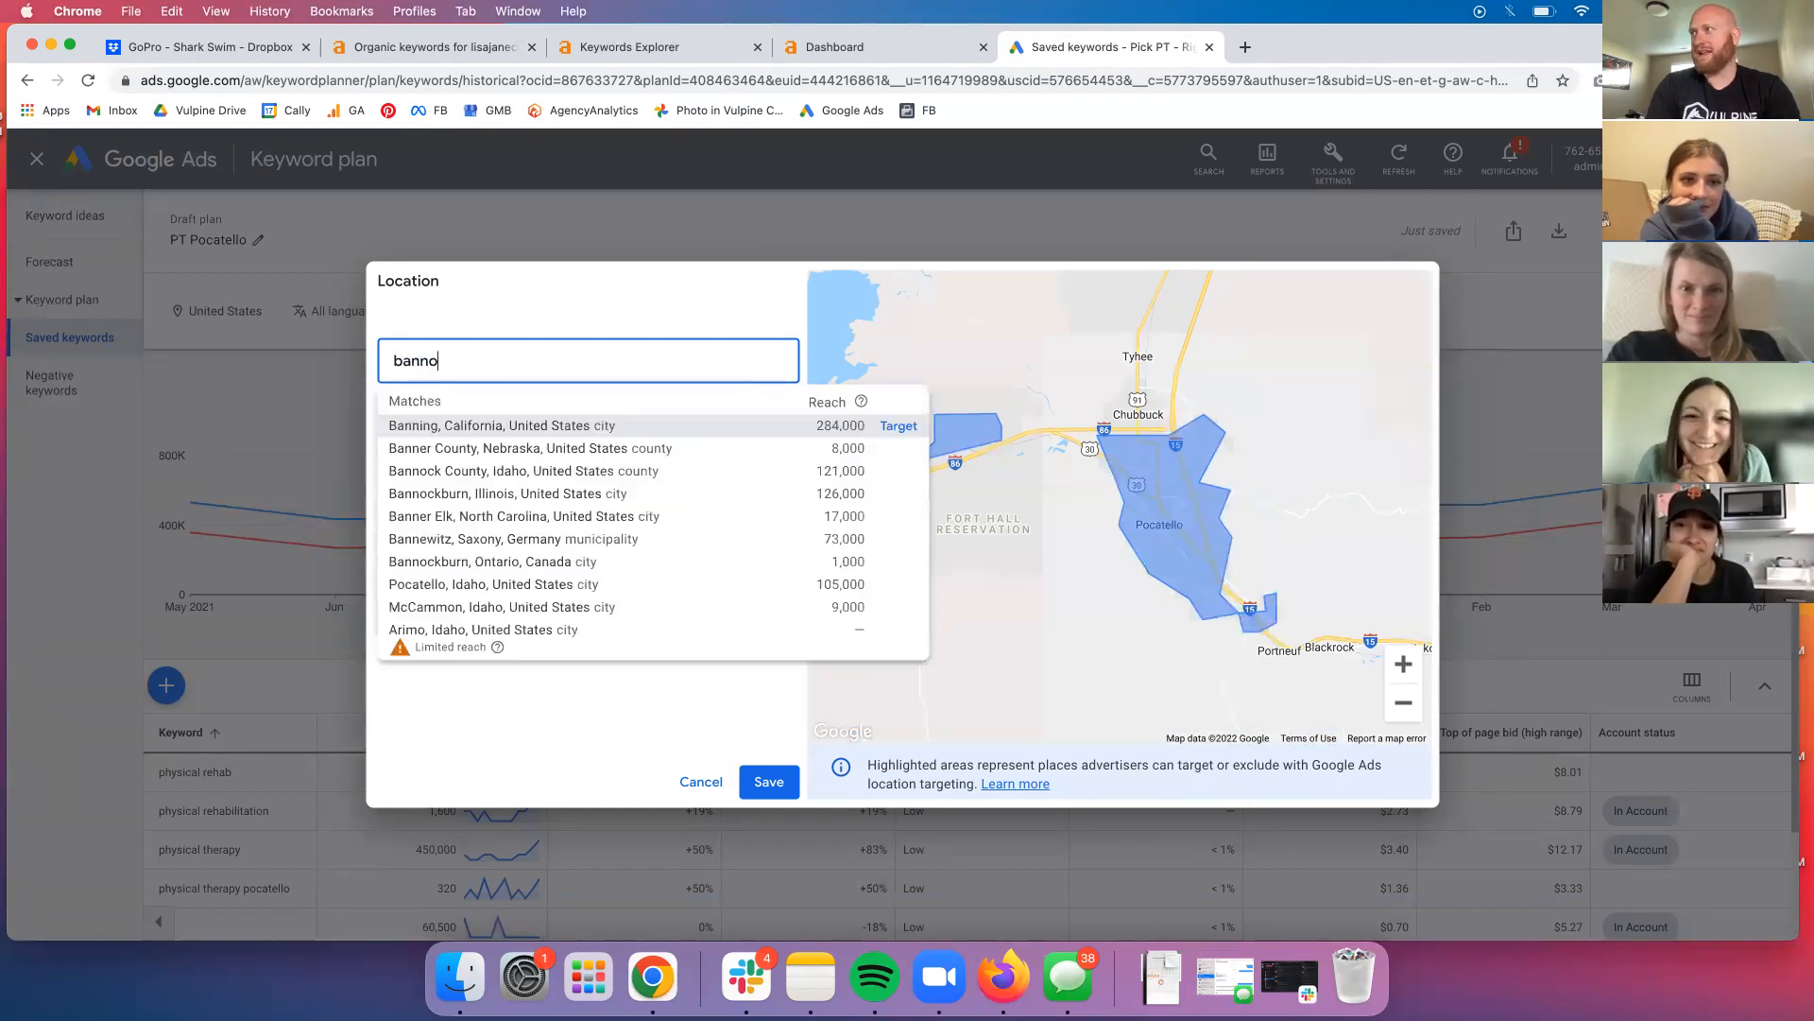
pyautogui.click(509, 426)
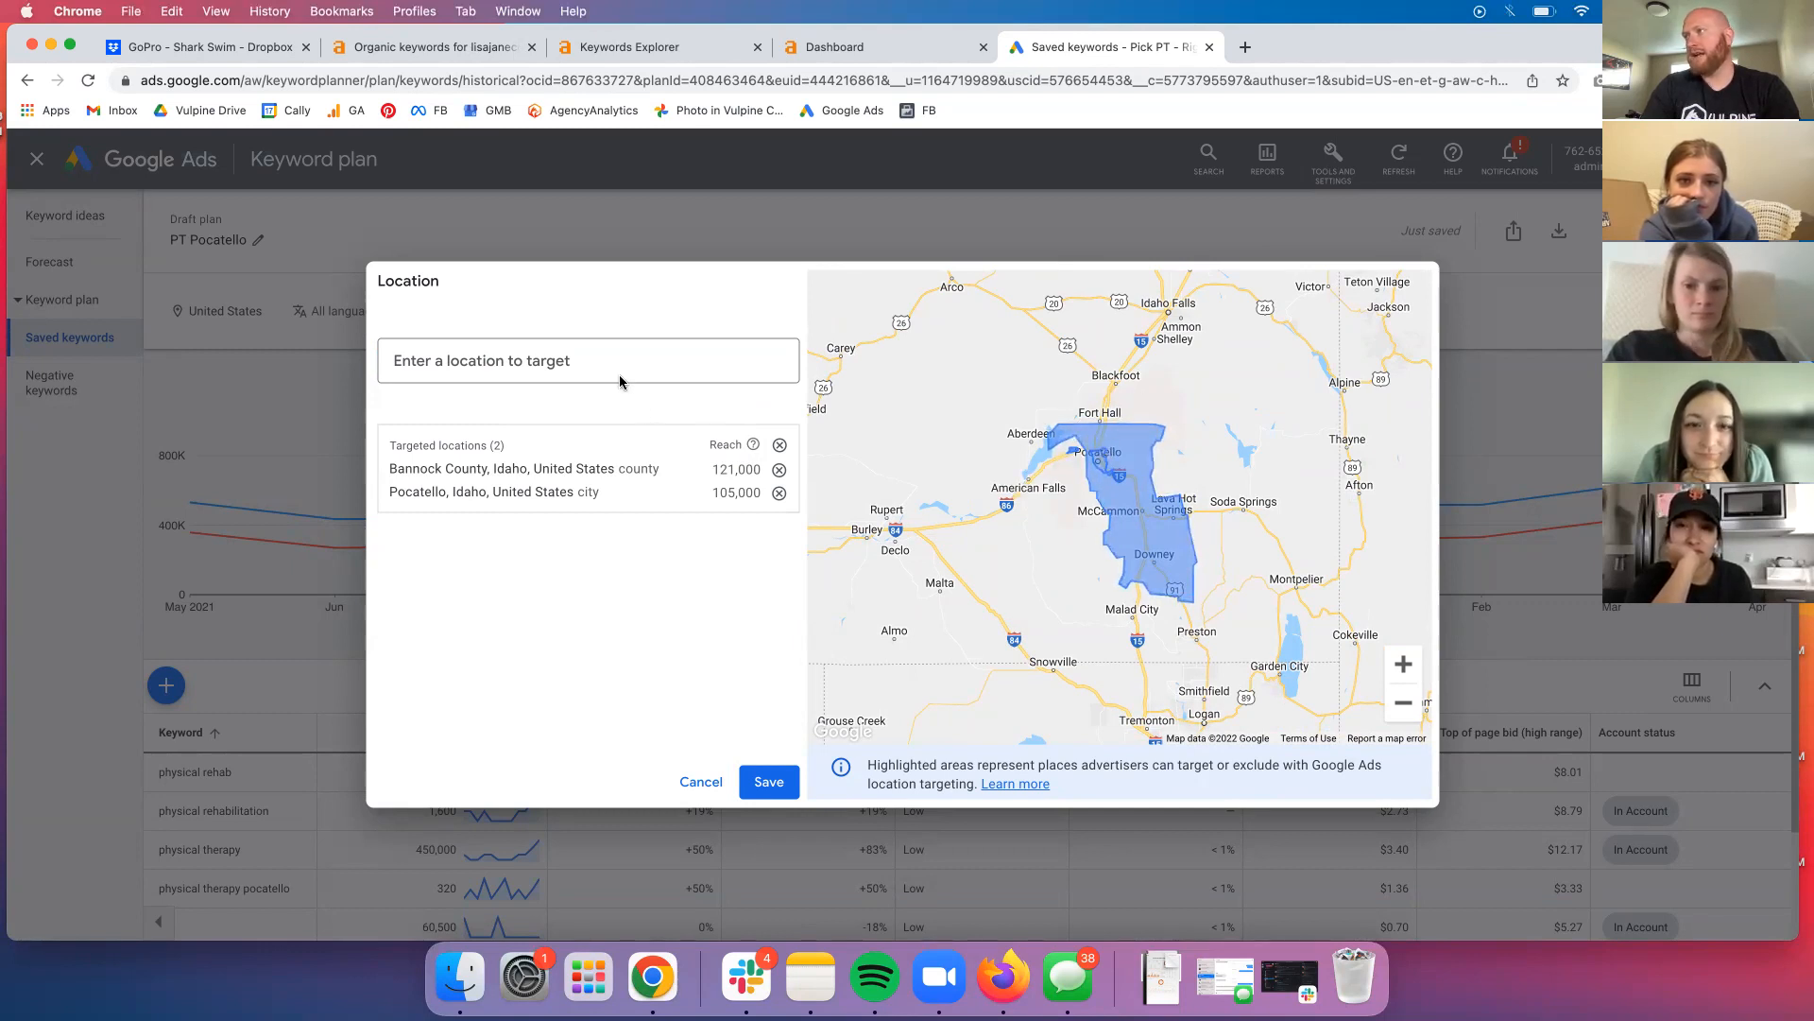
pyautogui.click(762, 780)
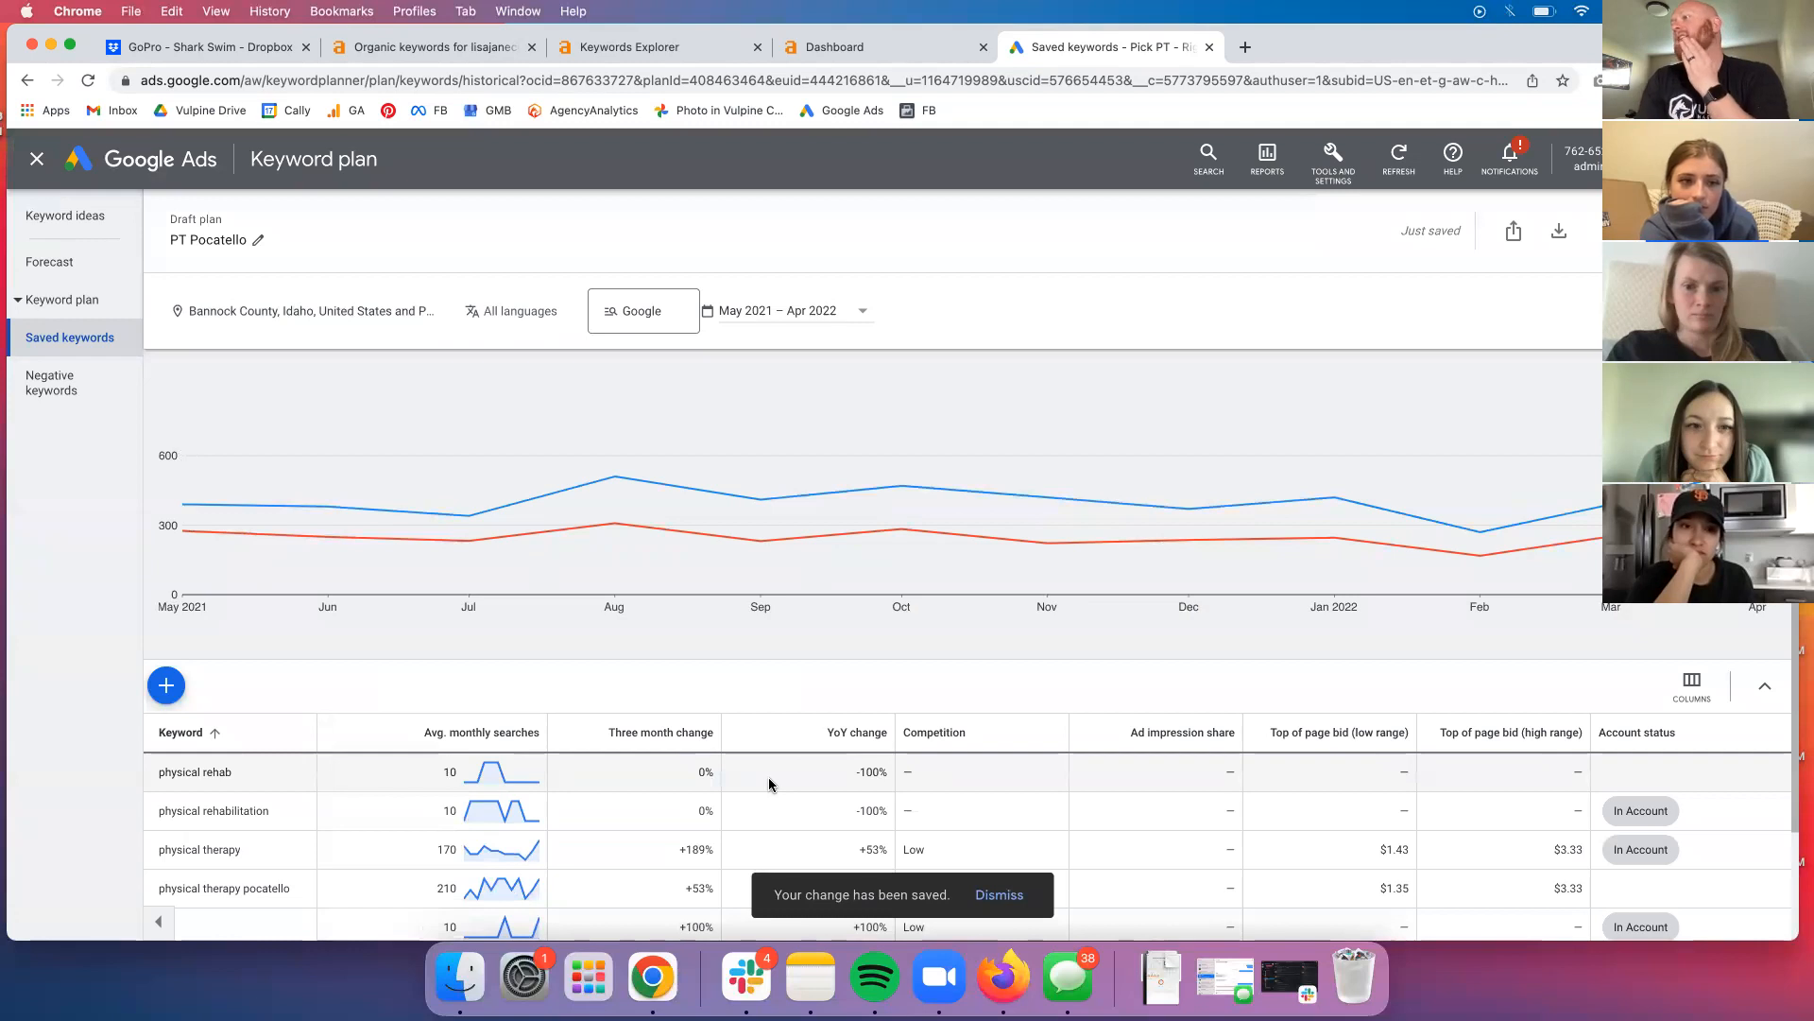
pyautogui.moveTo(346, 576)
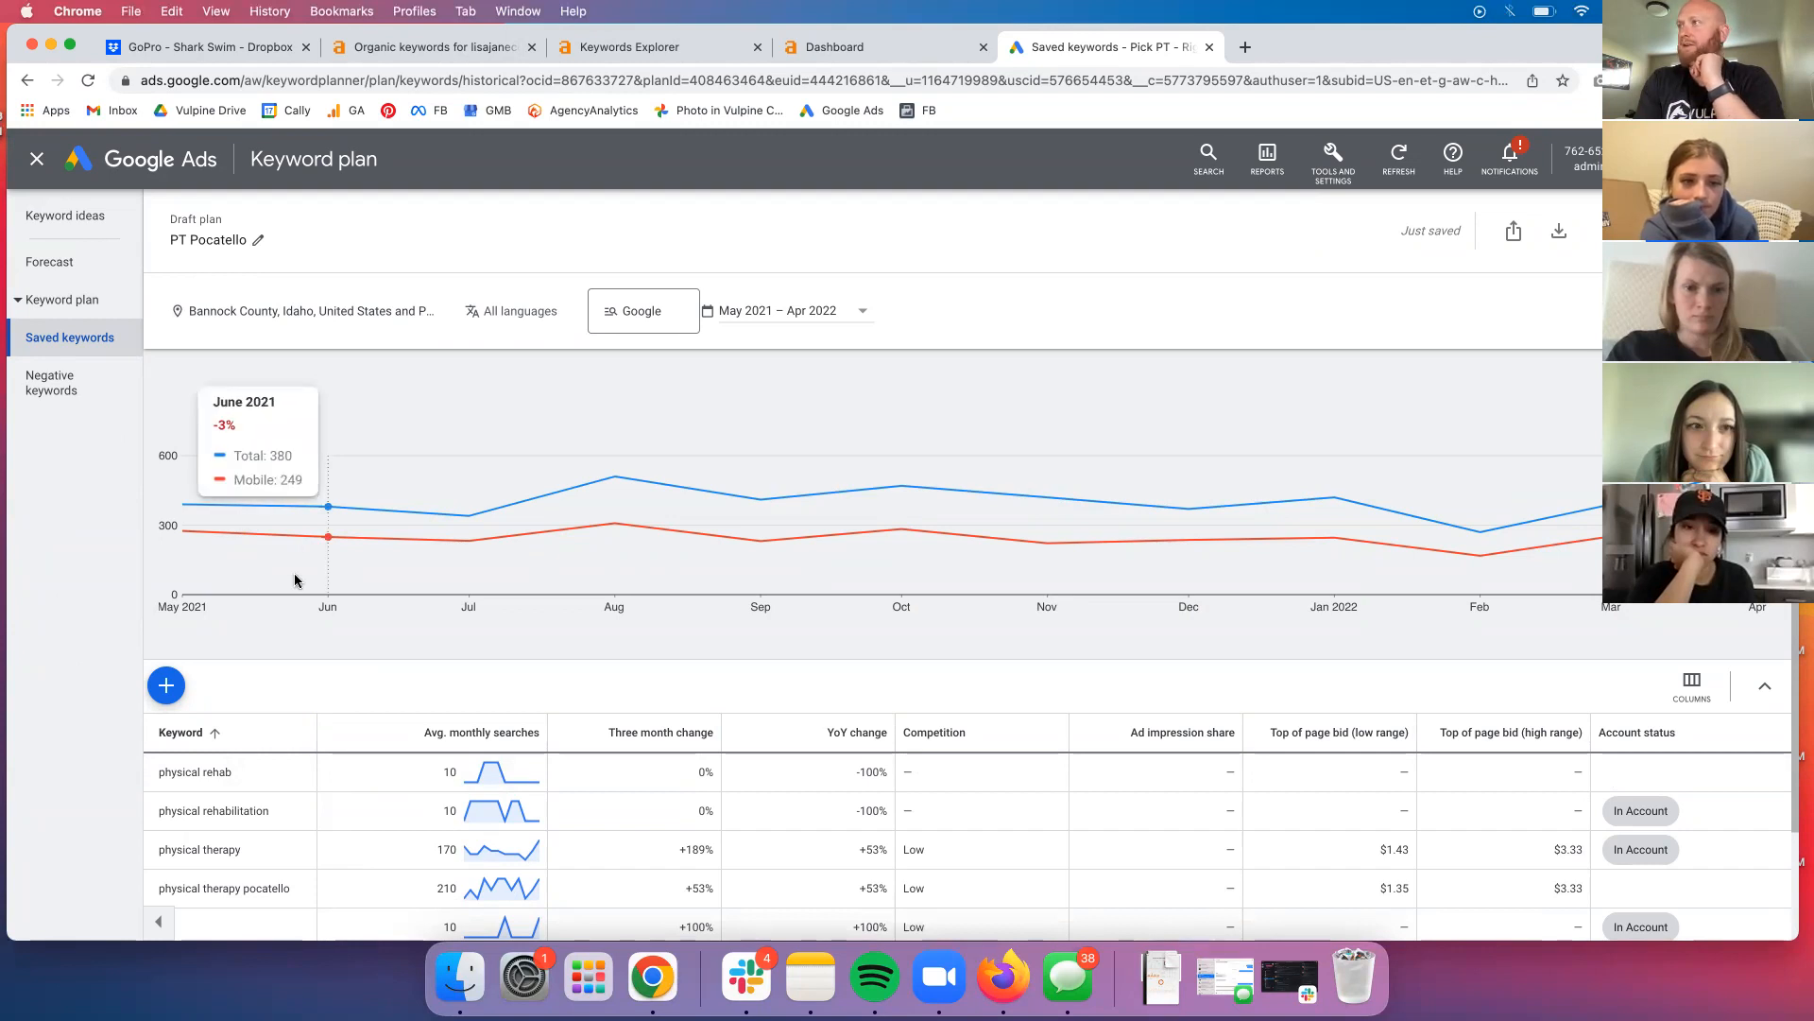
# Add the keyword "physical therapy near me" to Ad group 1, save it, and check its average monthly searches.
pyautogui.scroll(-3, 243, 498)
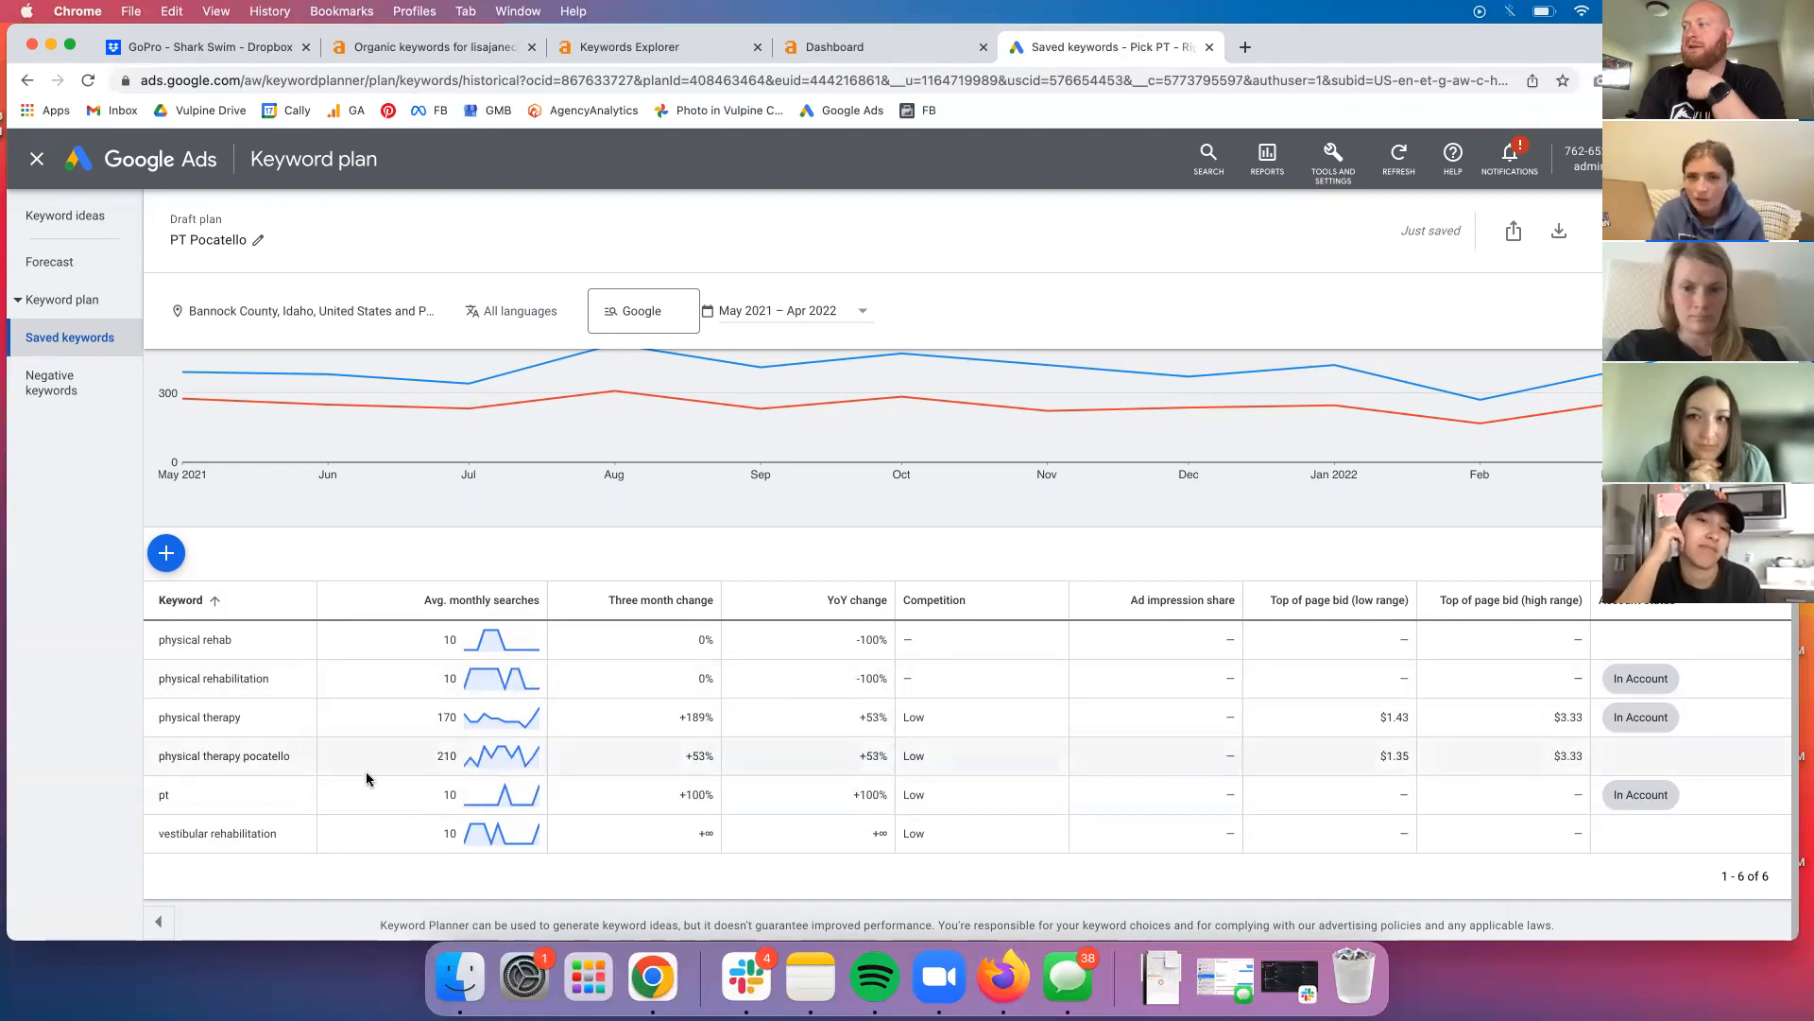
pyautogui.scroll(2, 365, 773)
pyautogui.scroll(-2, 365, 773)
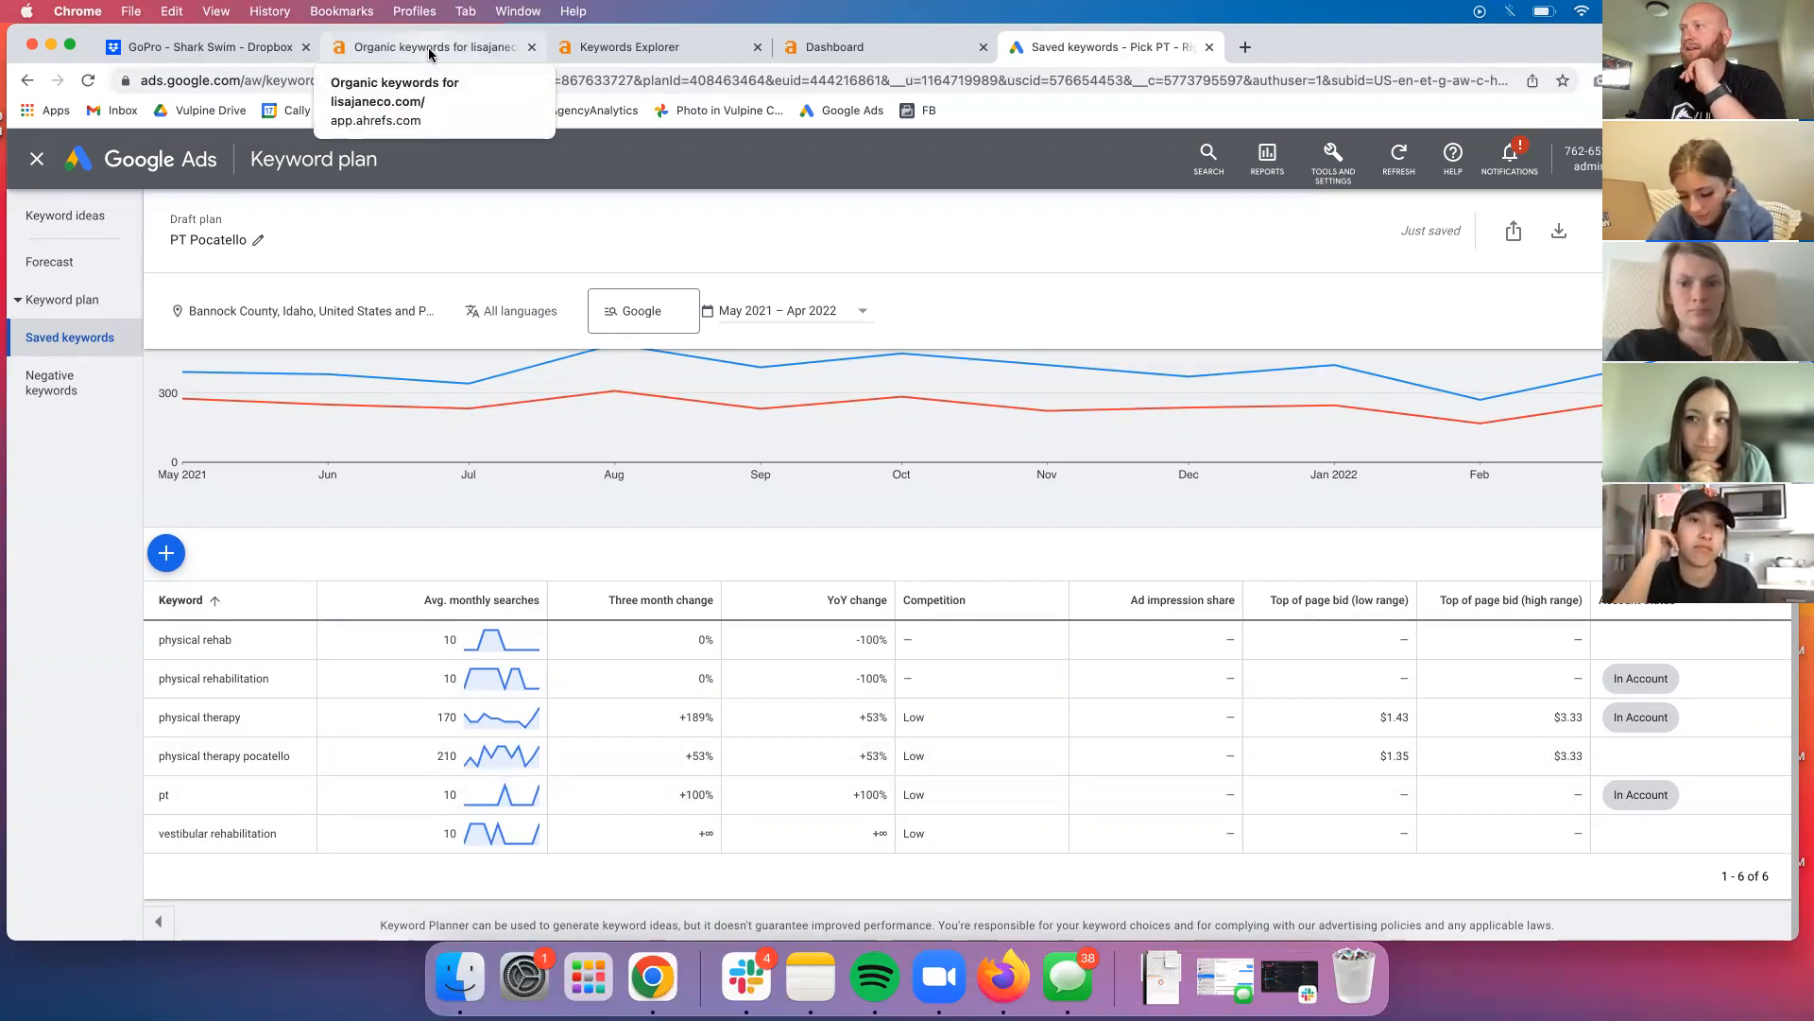
pyautogui.click(168, 555)
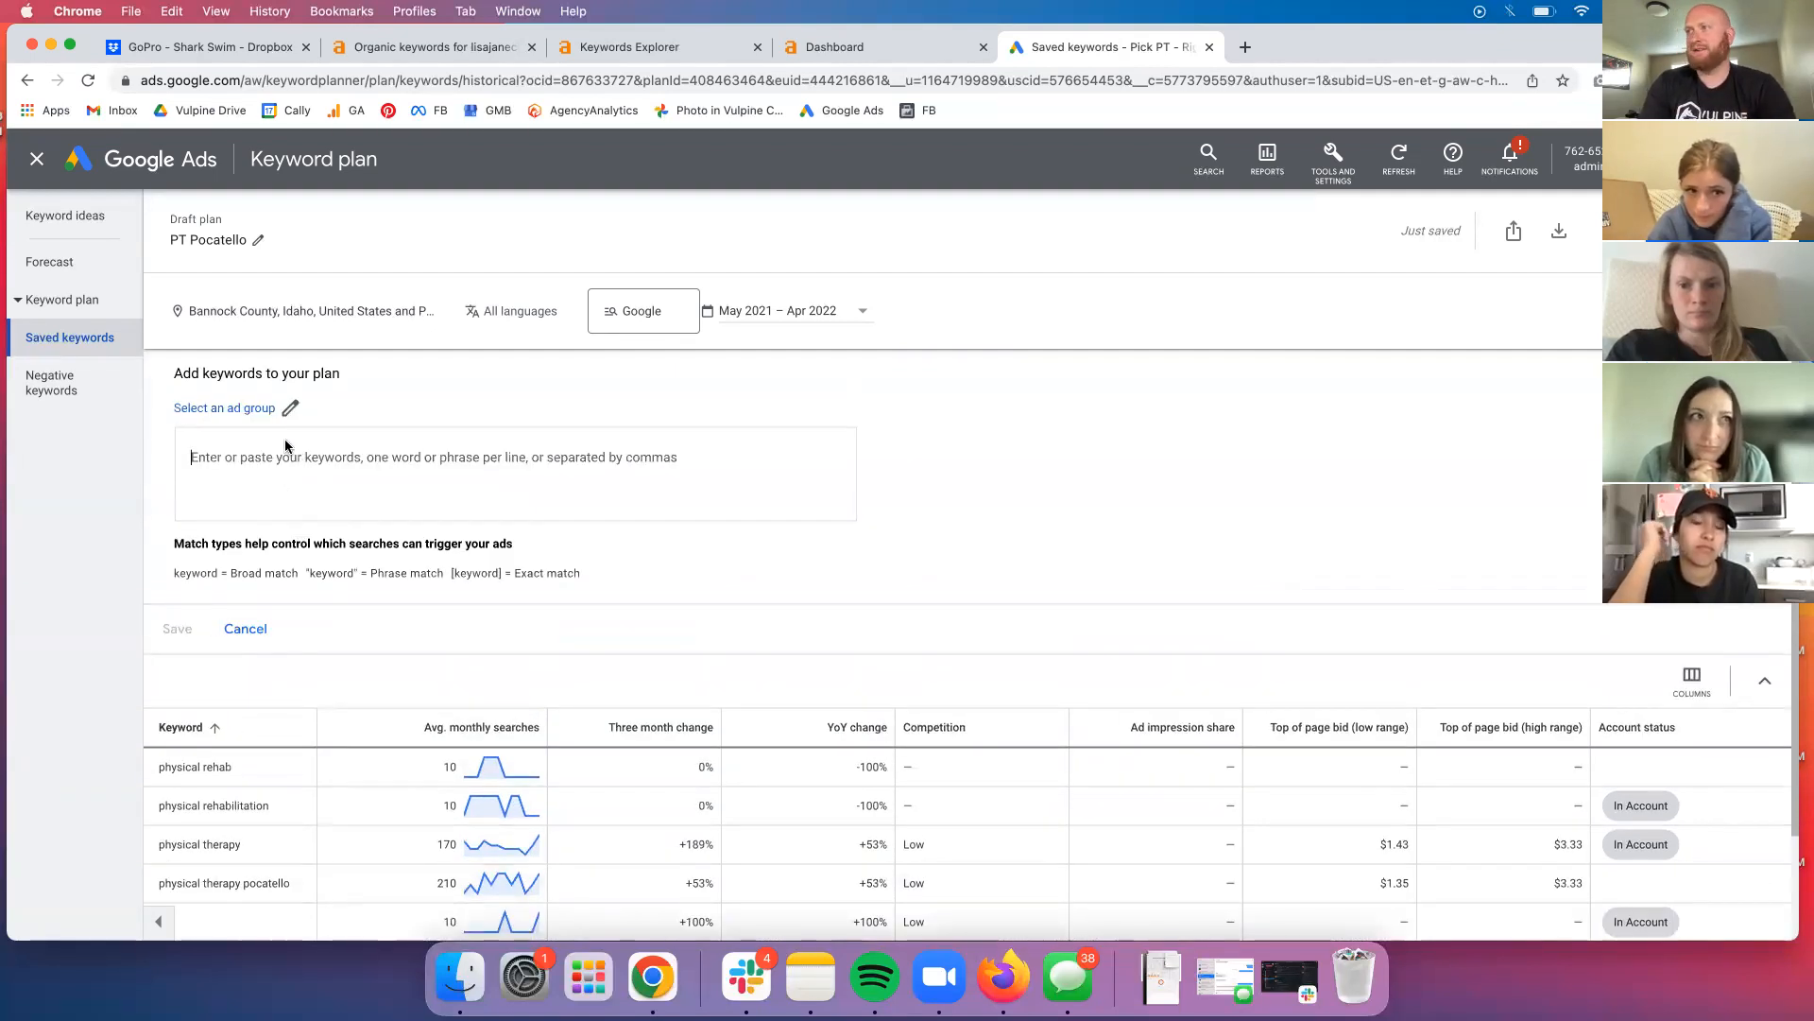
pyautogui.write('physical ther')
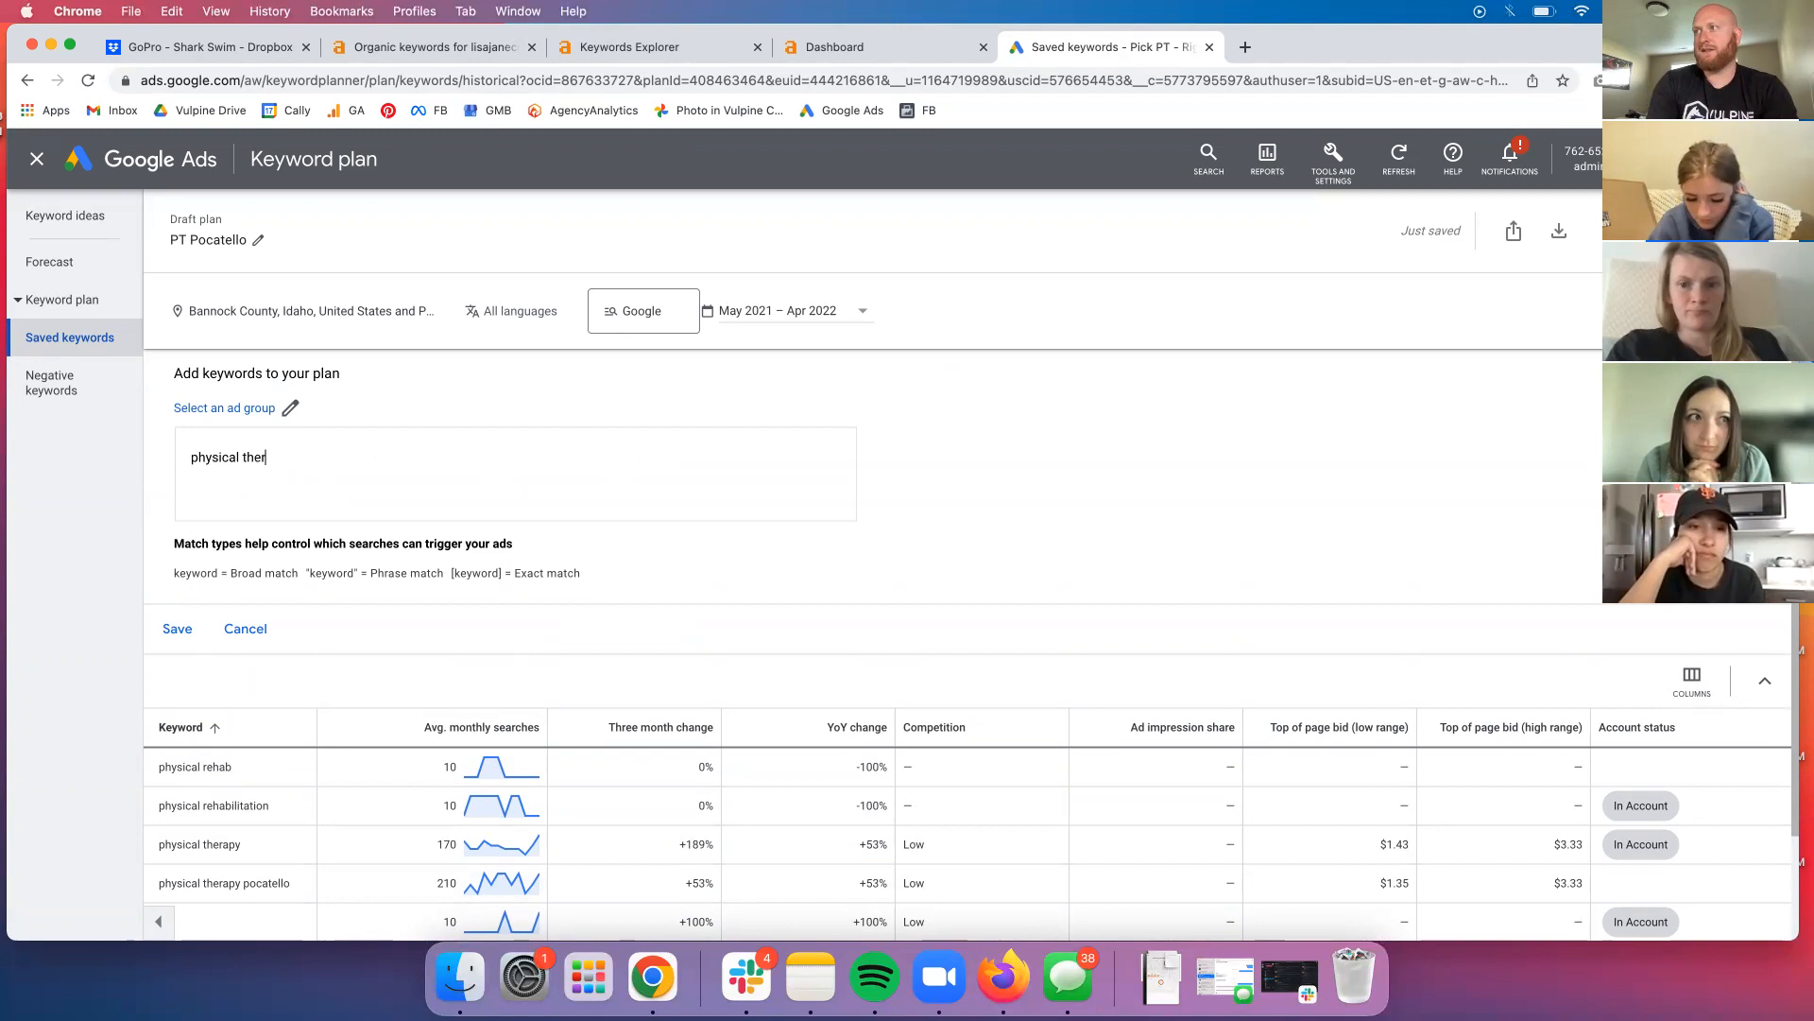
pyautogui.write('apy near me')
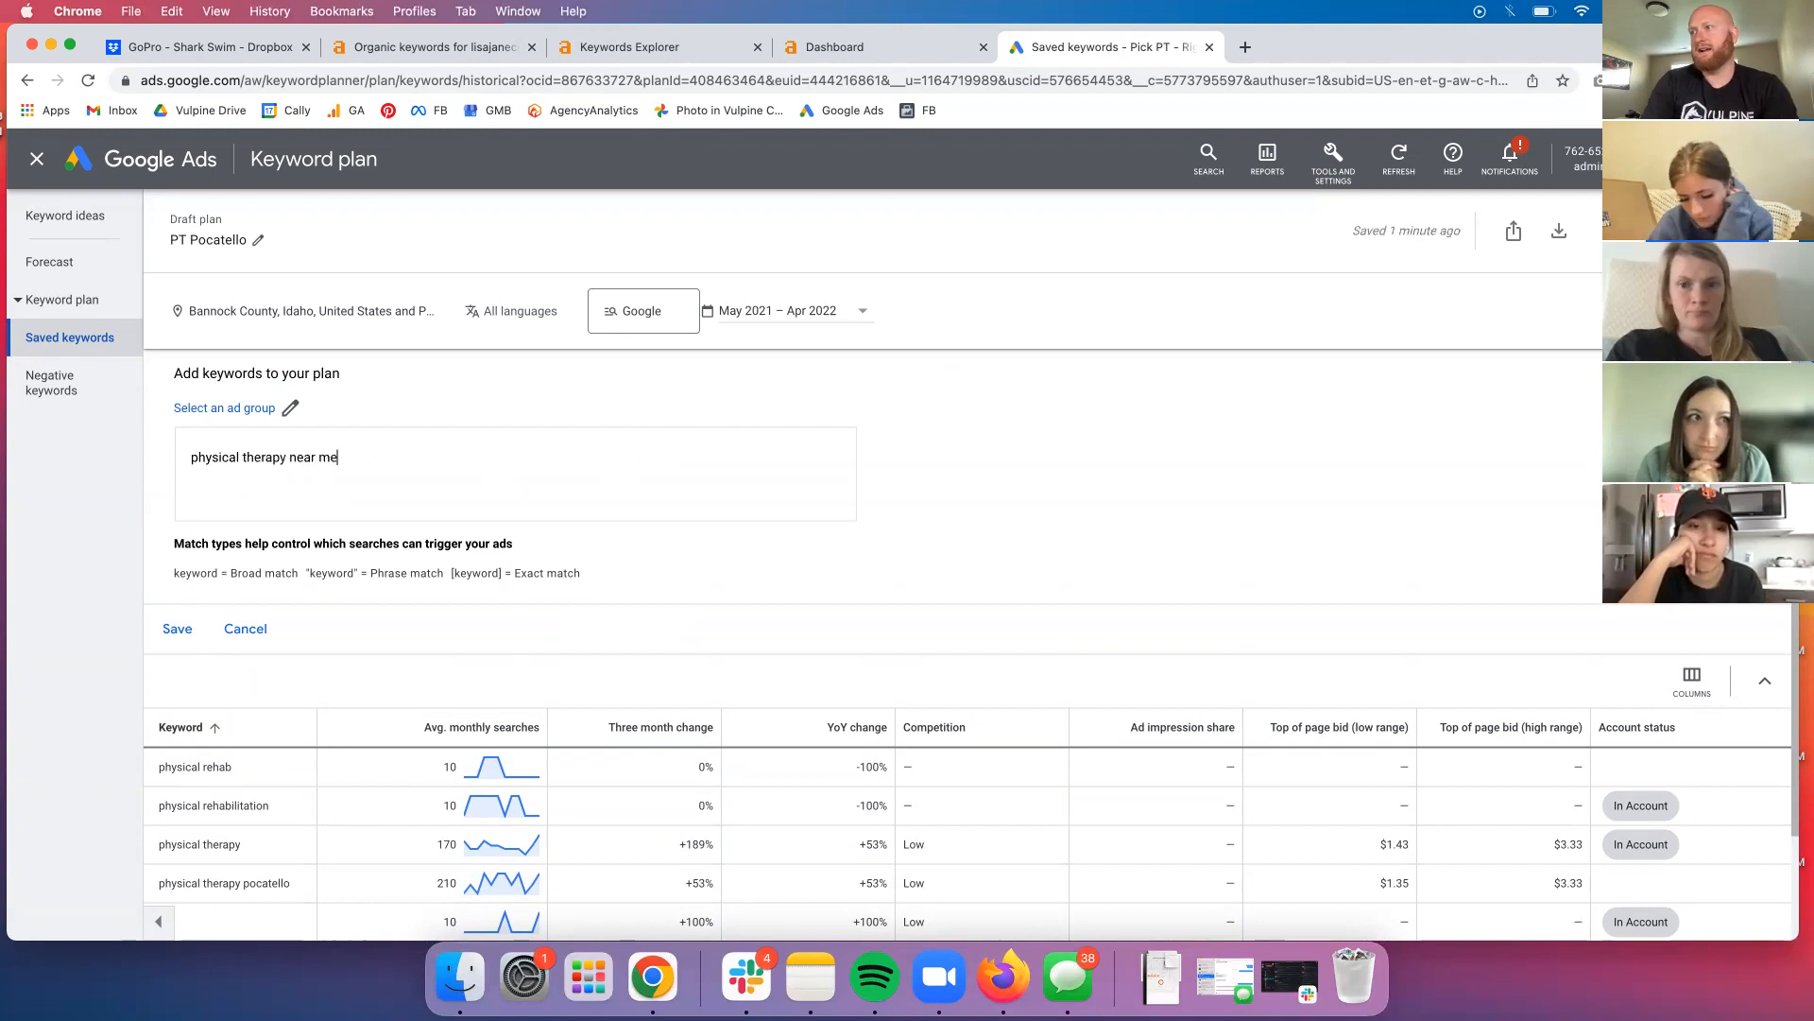
pyautogui.click(170, 631)
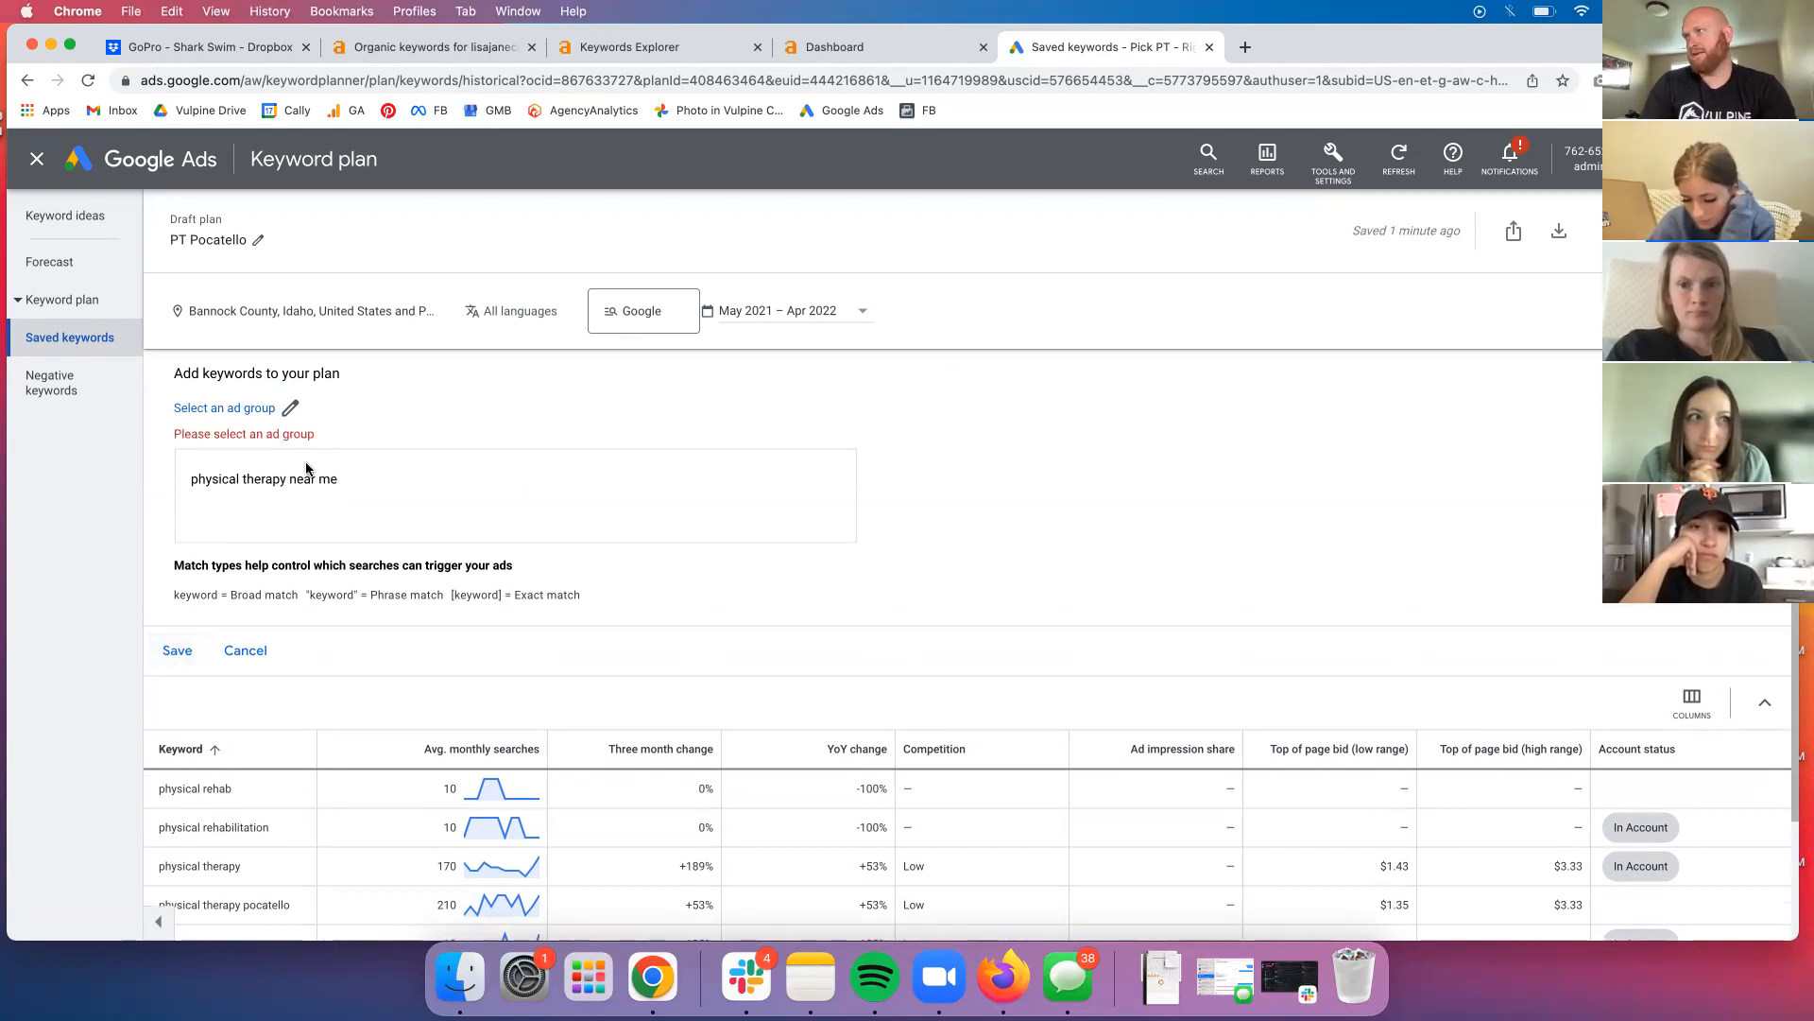
pyautogui.click(290, 410)
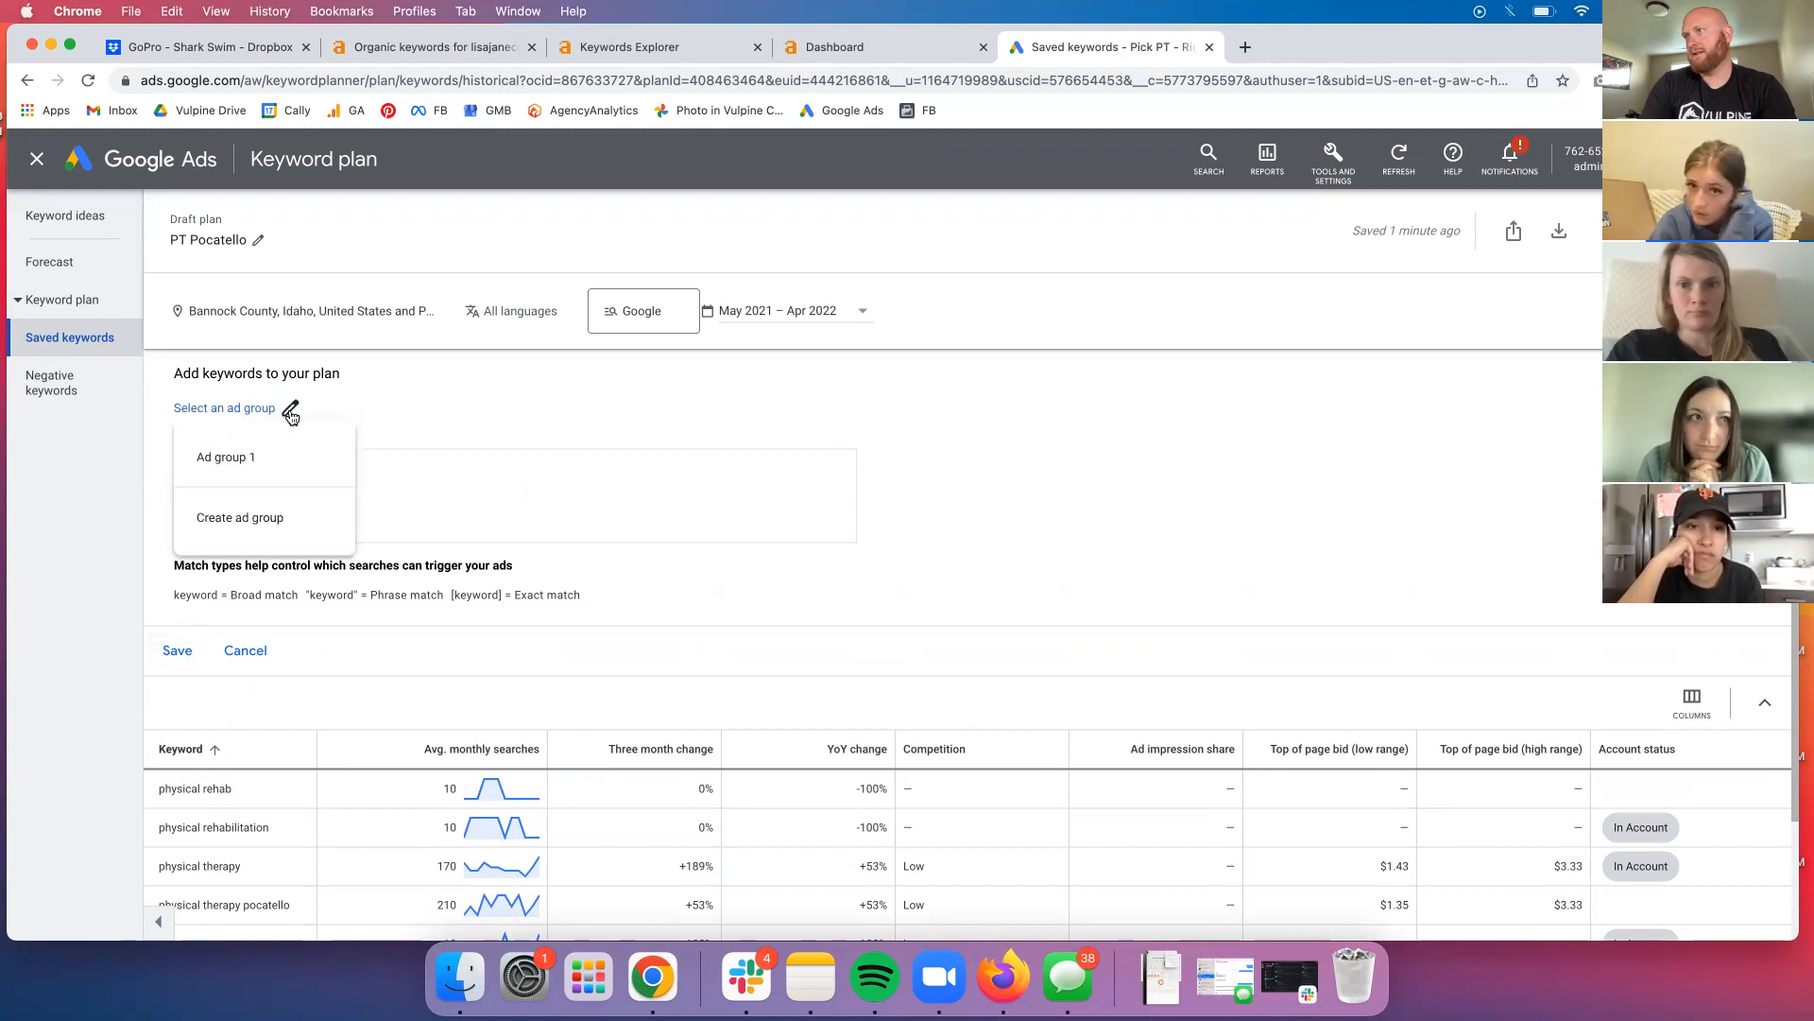
pyautogui.click(257, 455)
pyautogui.click(178, 628)
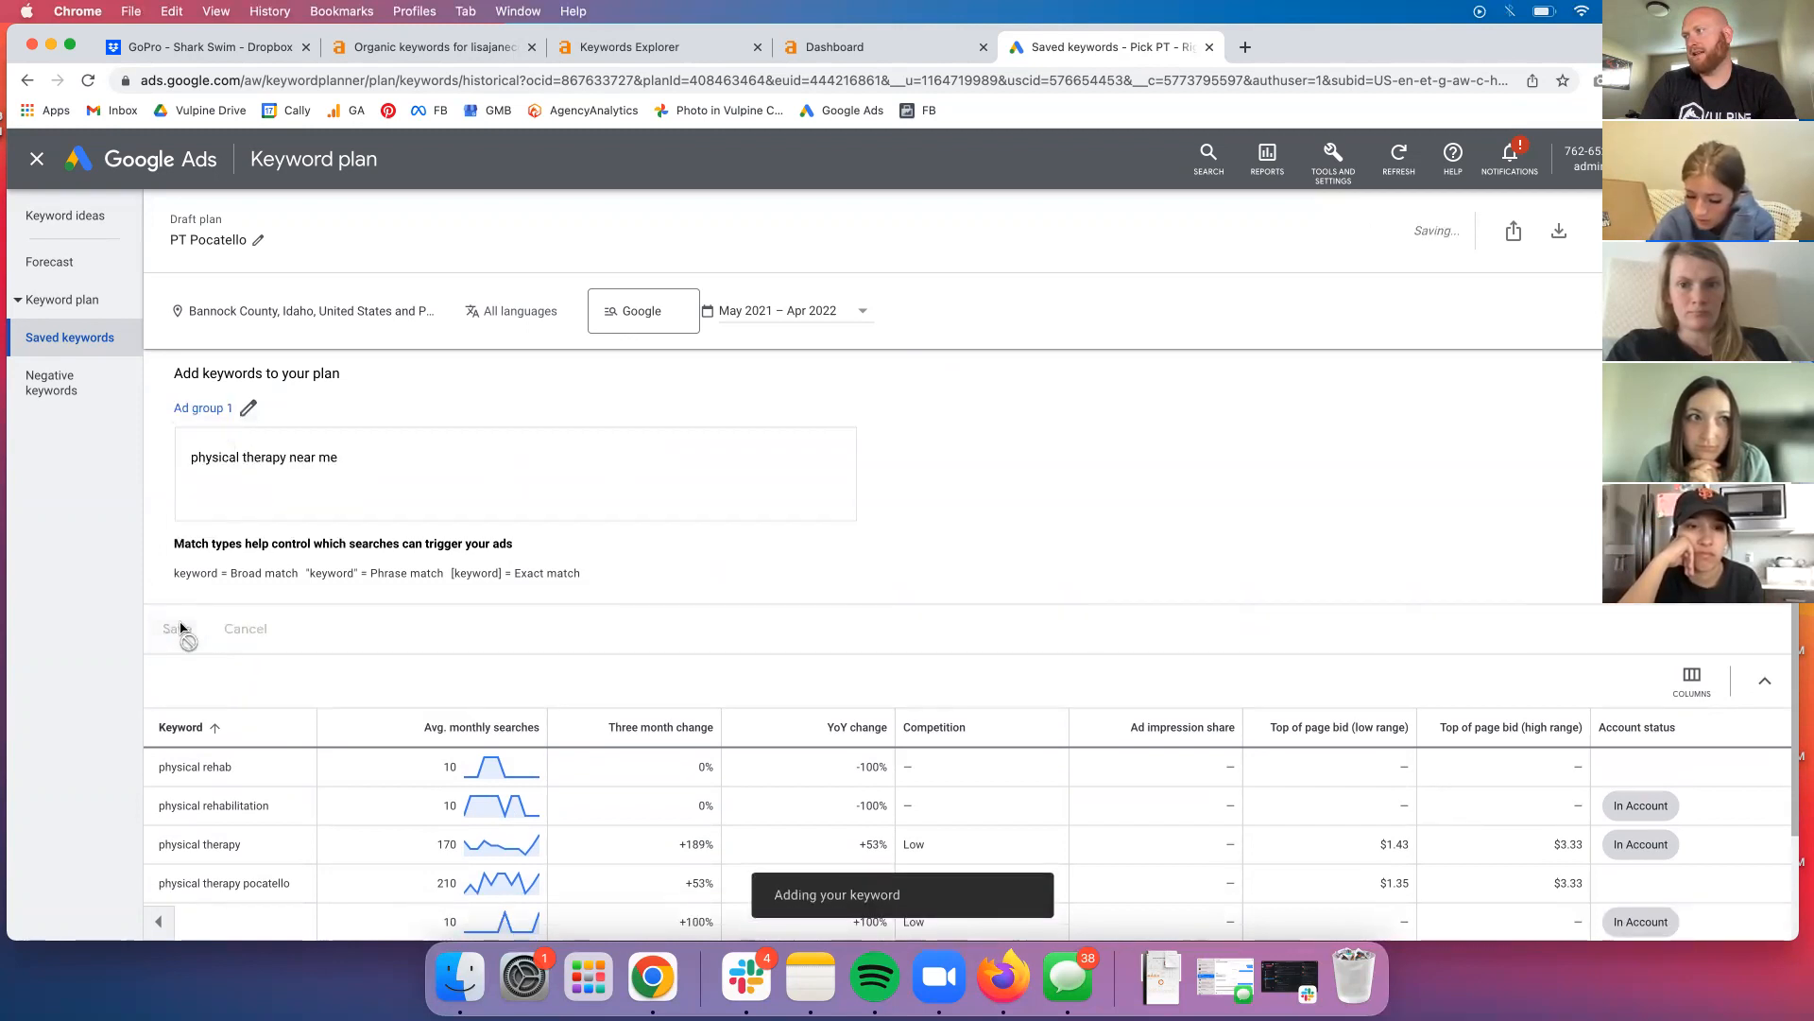
pyautogui.scroll(-2, 340, 603)
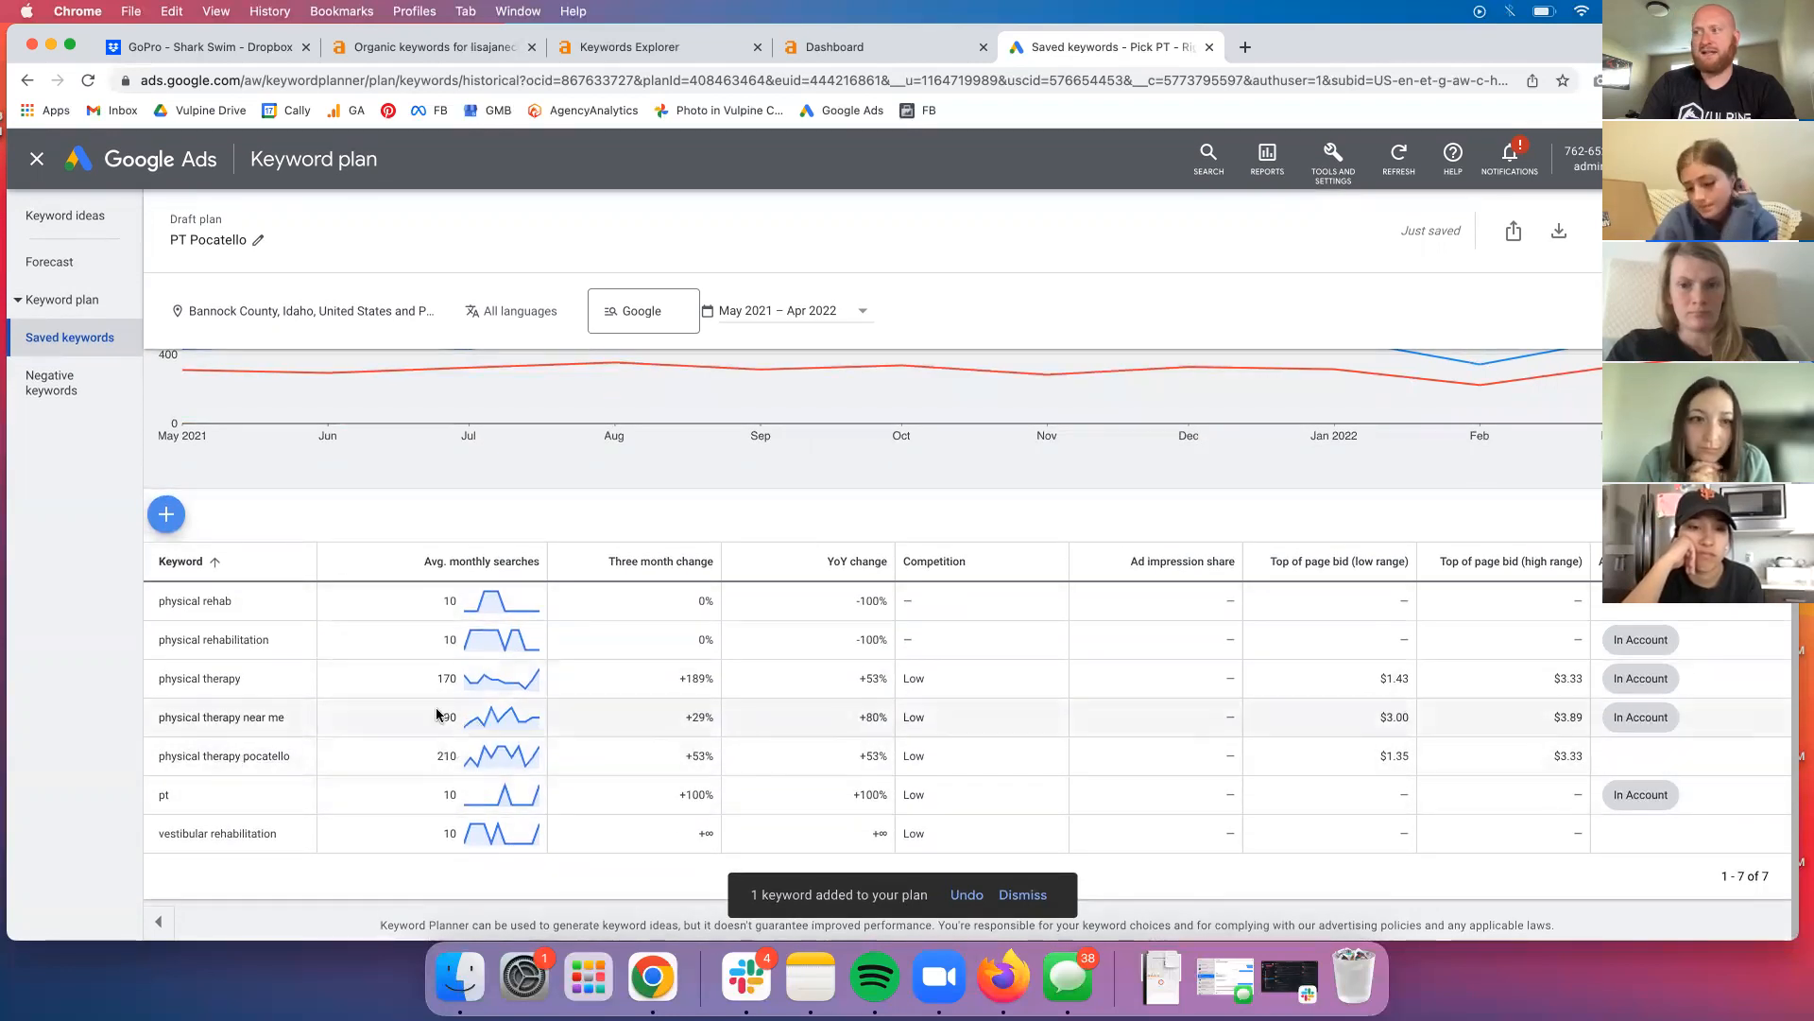
pyautogui.moveTo(468, 719)
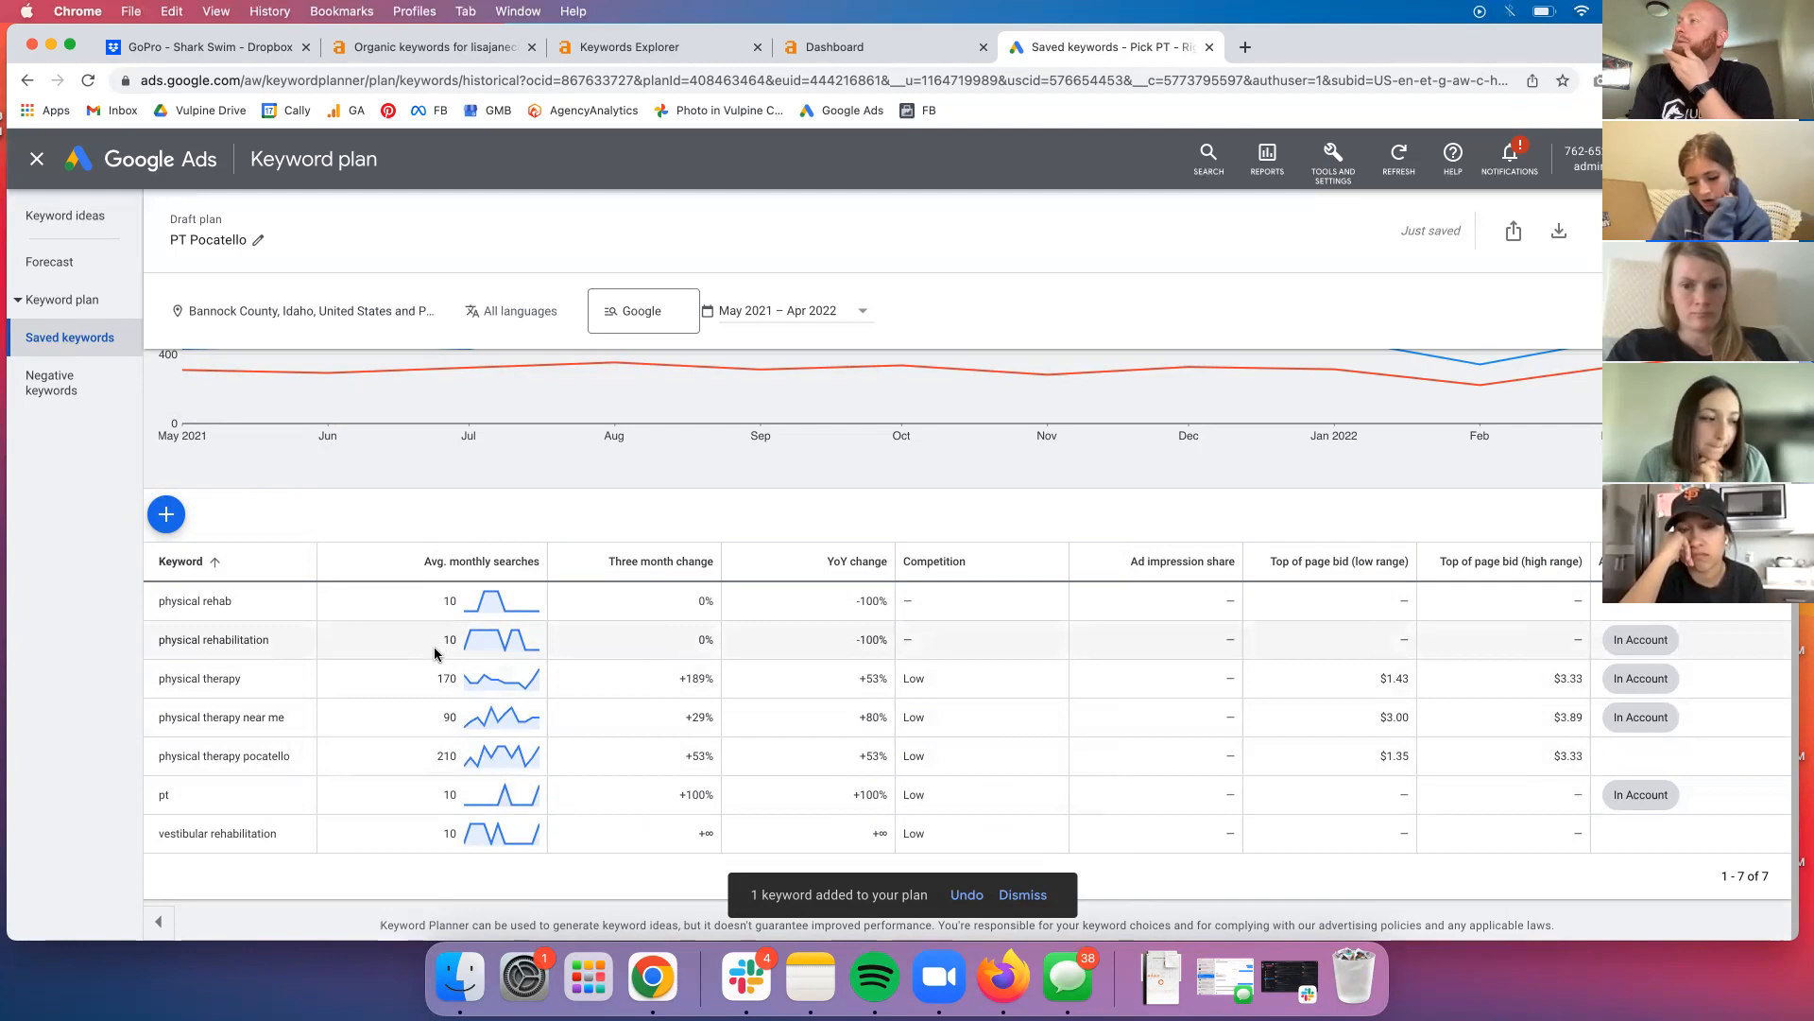
pyautogui.click(610, 46)
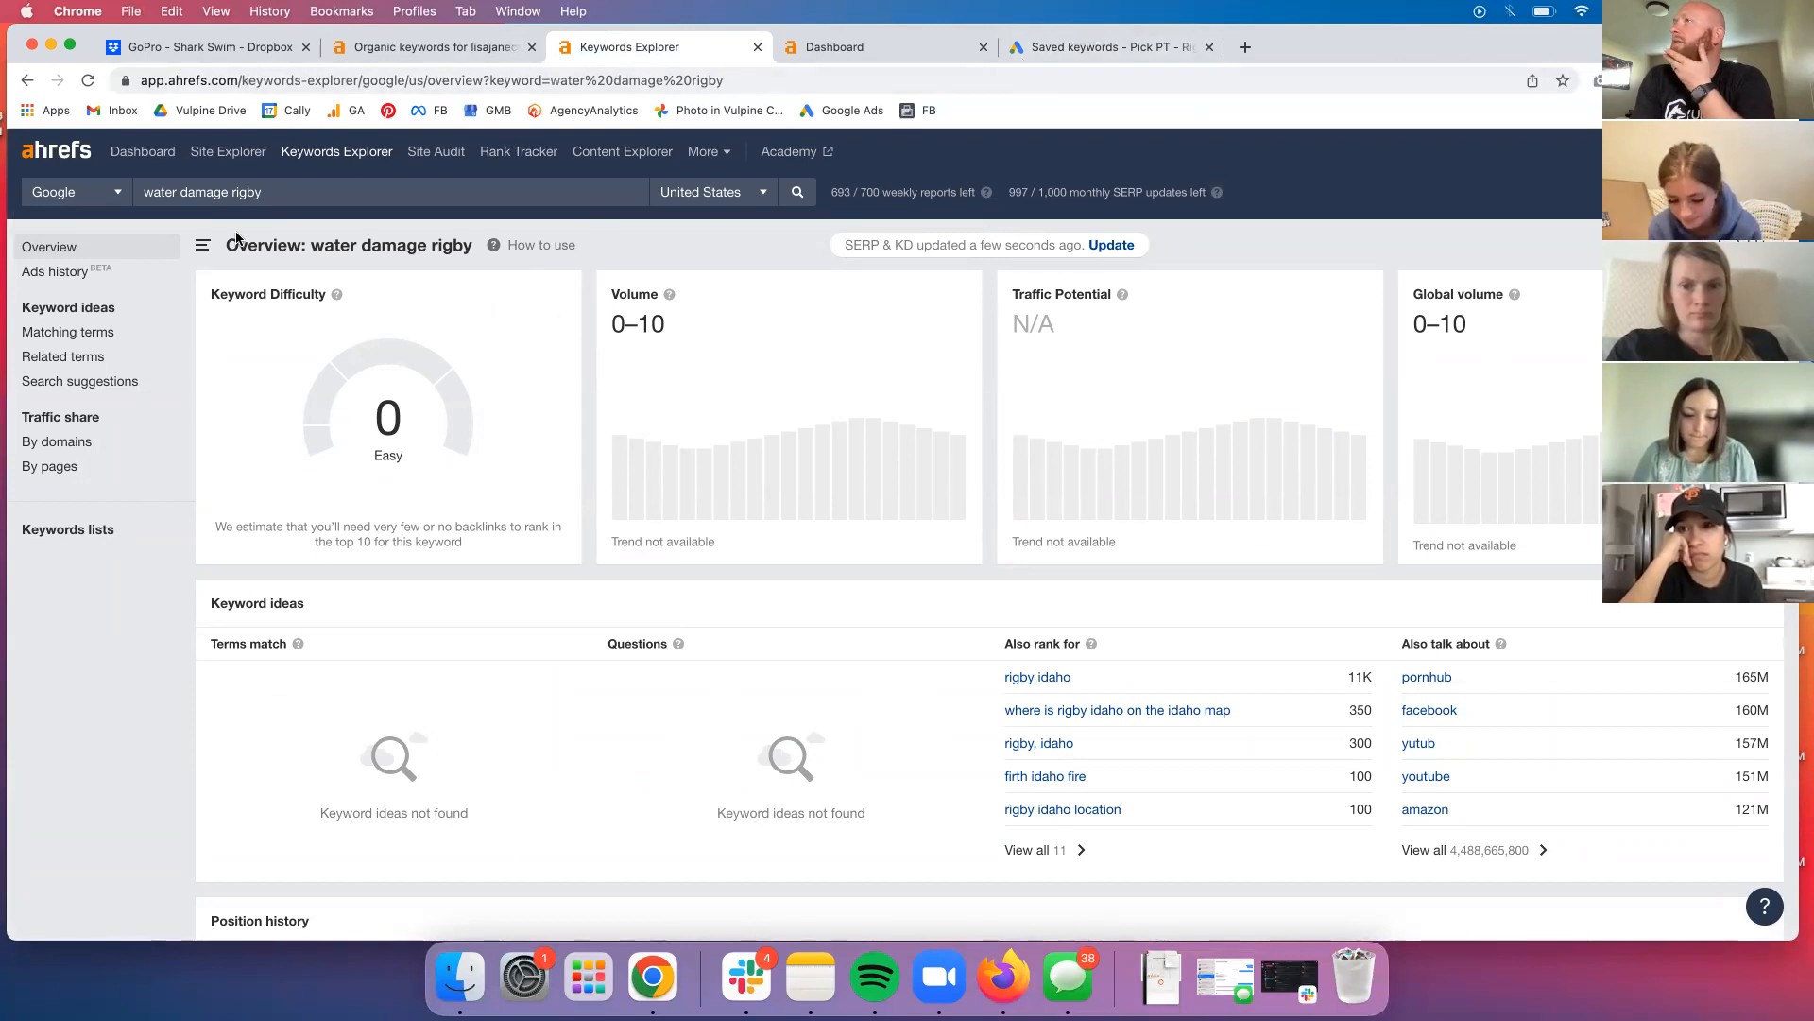
pyautogui.moveTo(1421, 47); pyautogui.dragTo(1426, 89)
pyautogui.click(1174, 102)
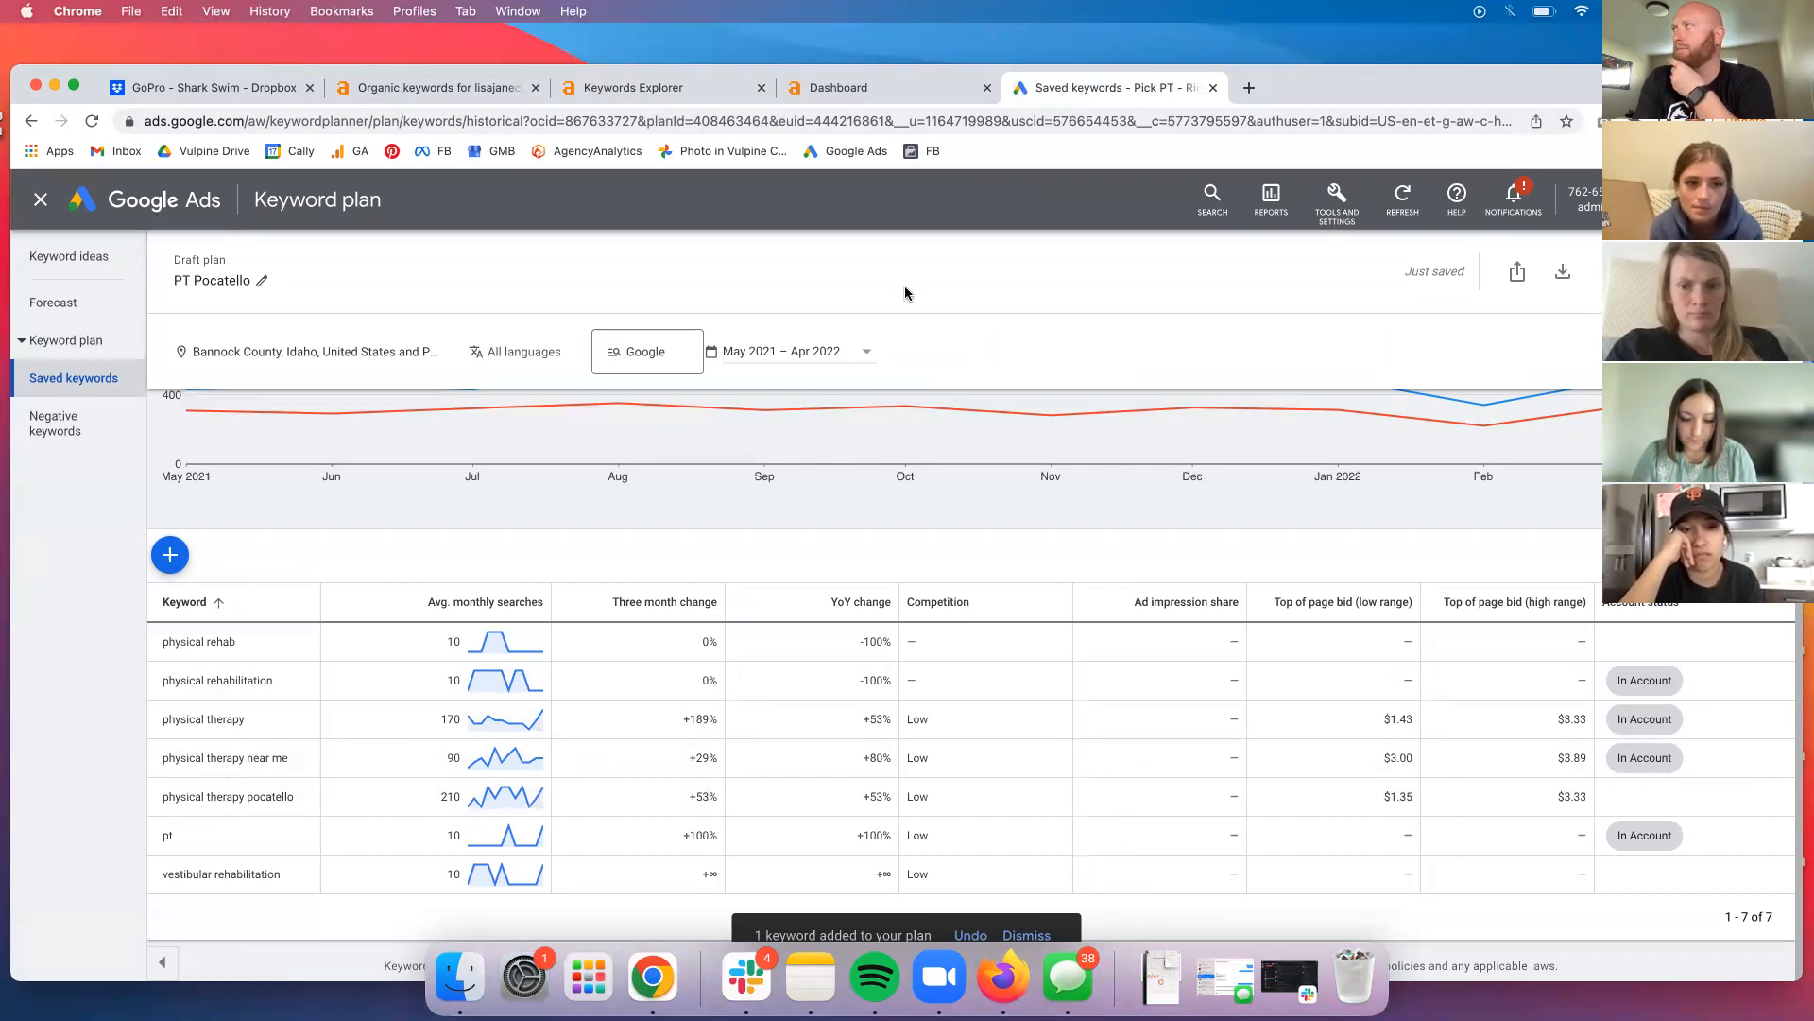
pyautogui.moveTo(1469, 91); pyautogui.dragTo(1467, 52)
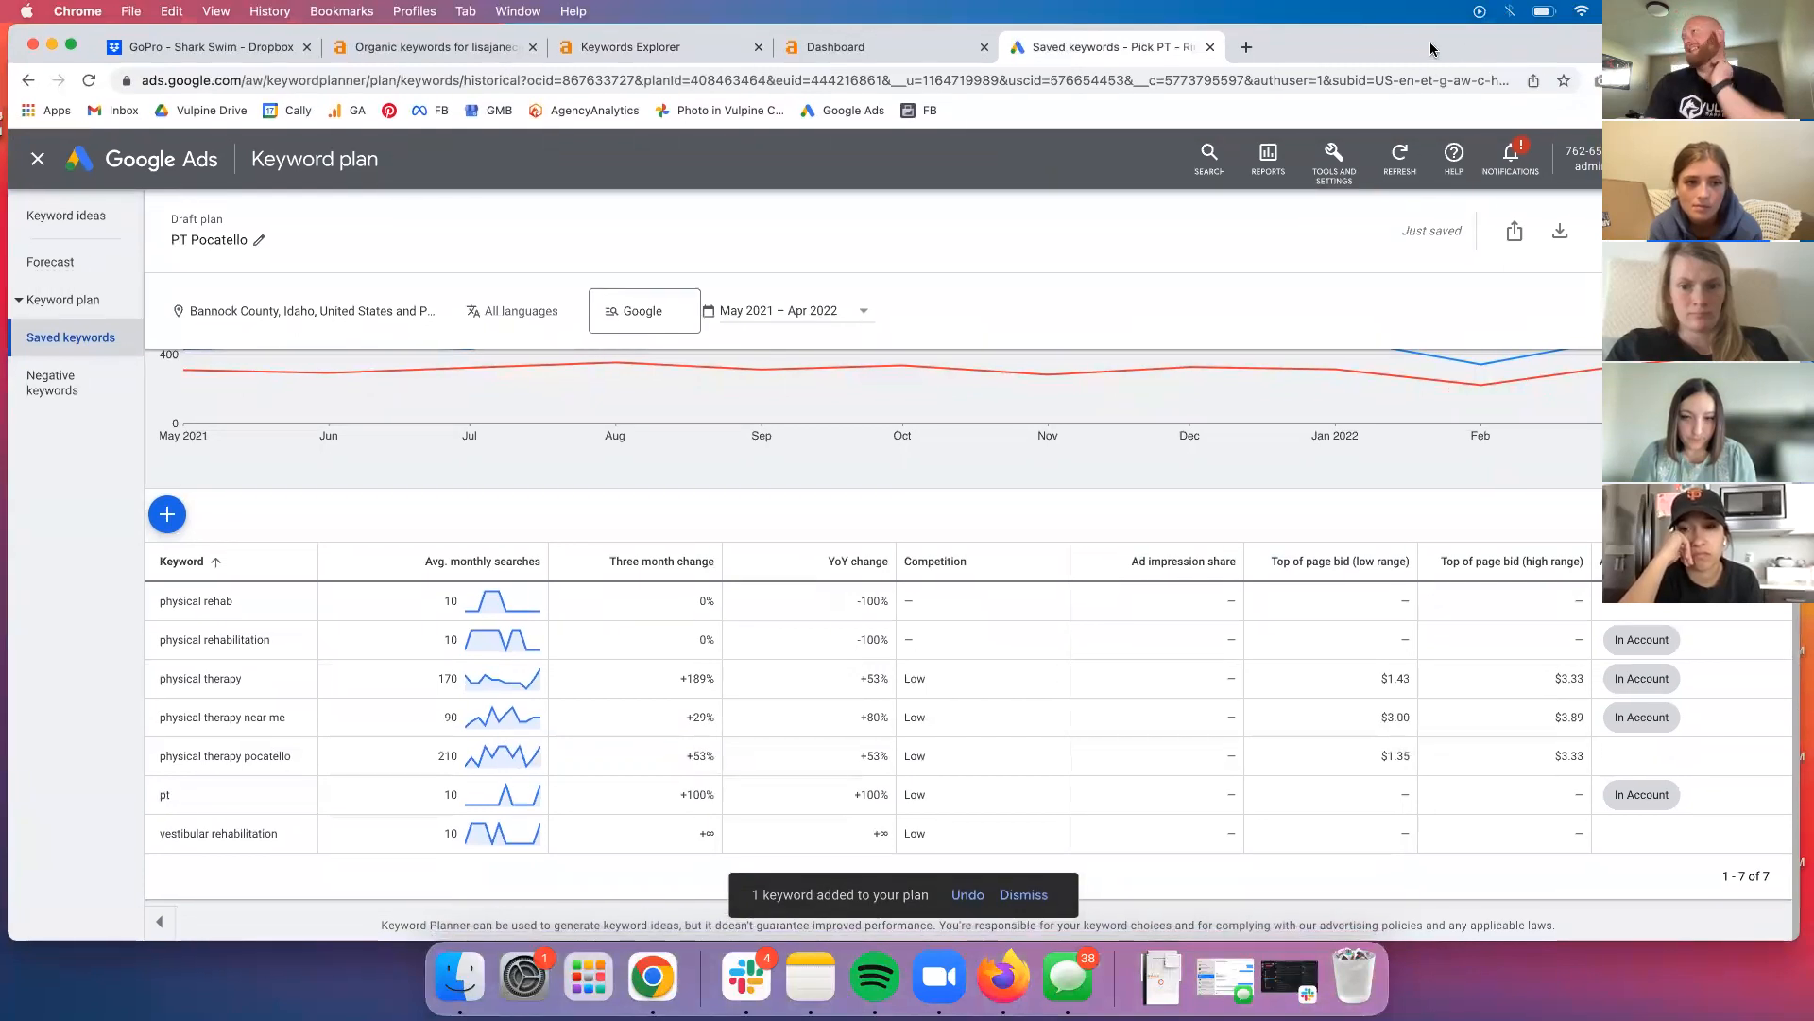
# Close the Dropbox tab and open the PT Pocatello plan's forecast to examine its total cost and the estimates per keyword.
pyautogui.click(307, 47)
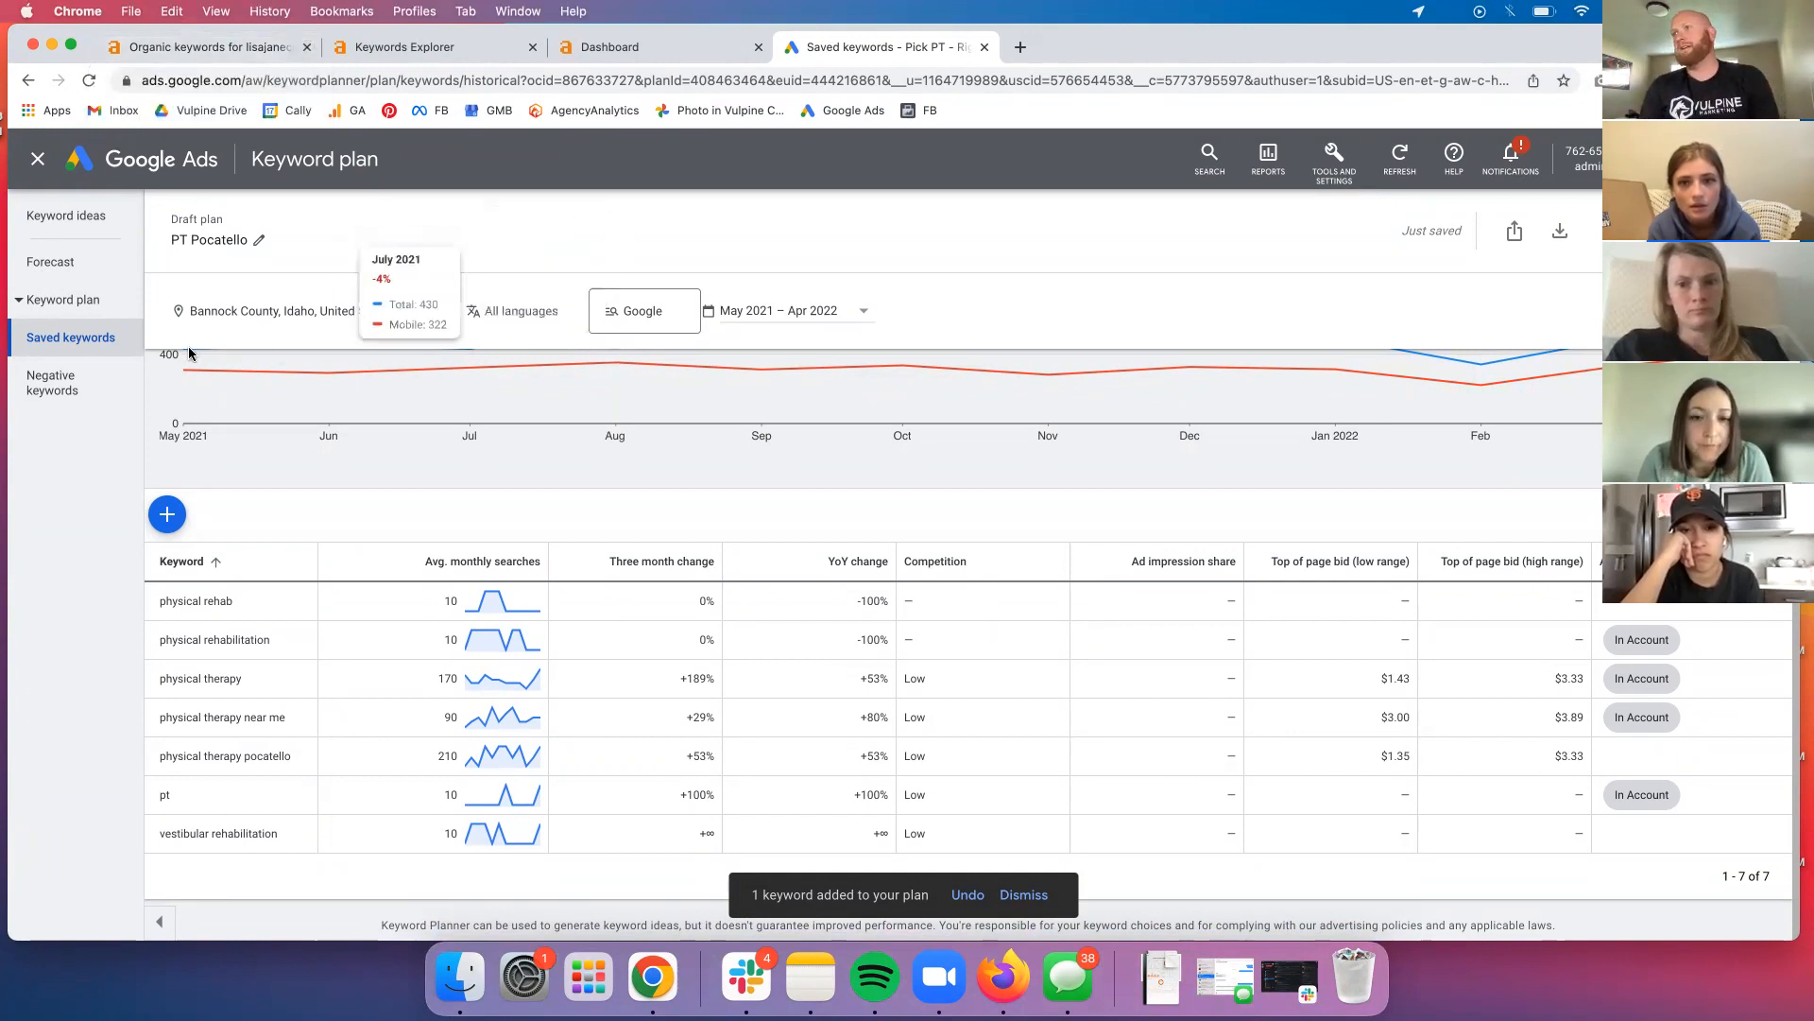
pyautogui.click(72, 259)
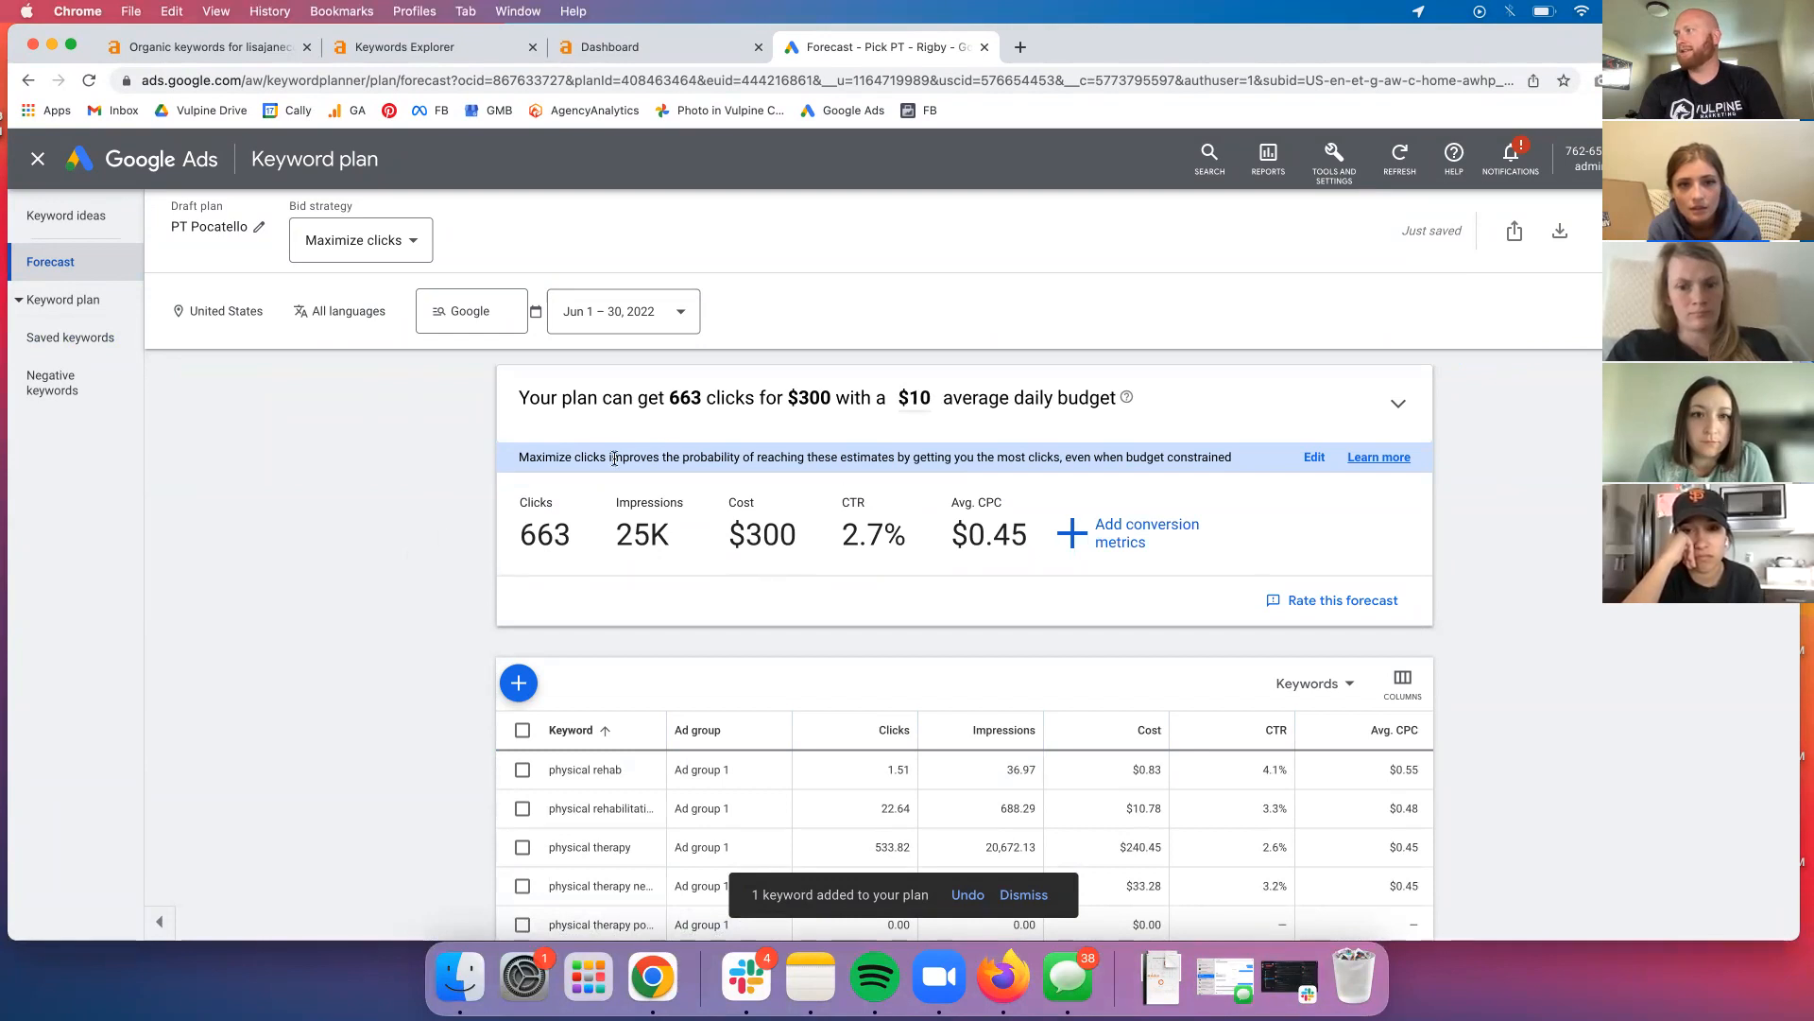
pyautogui.moveTo(727, 531); pyautogui.dragTo(796, 535)
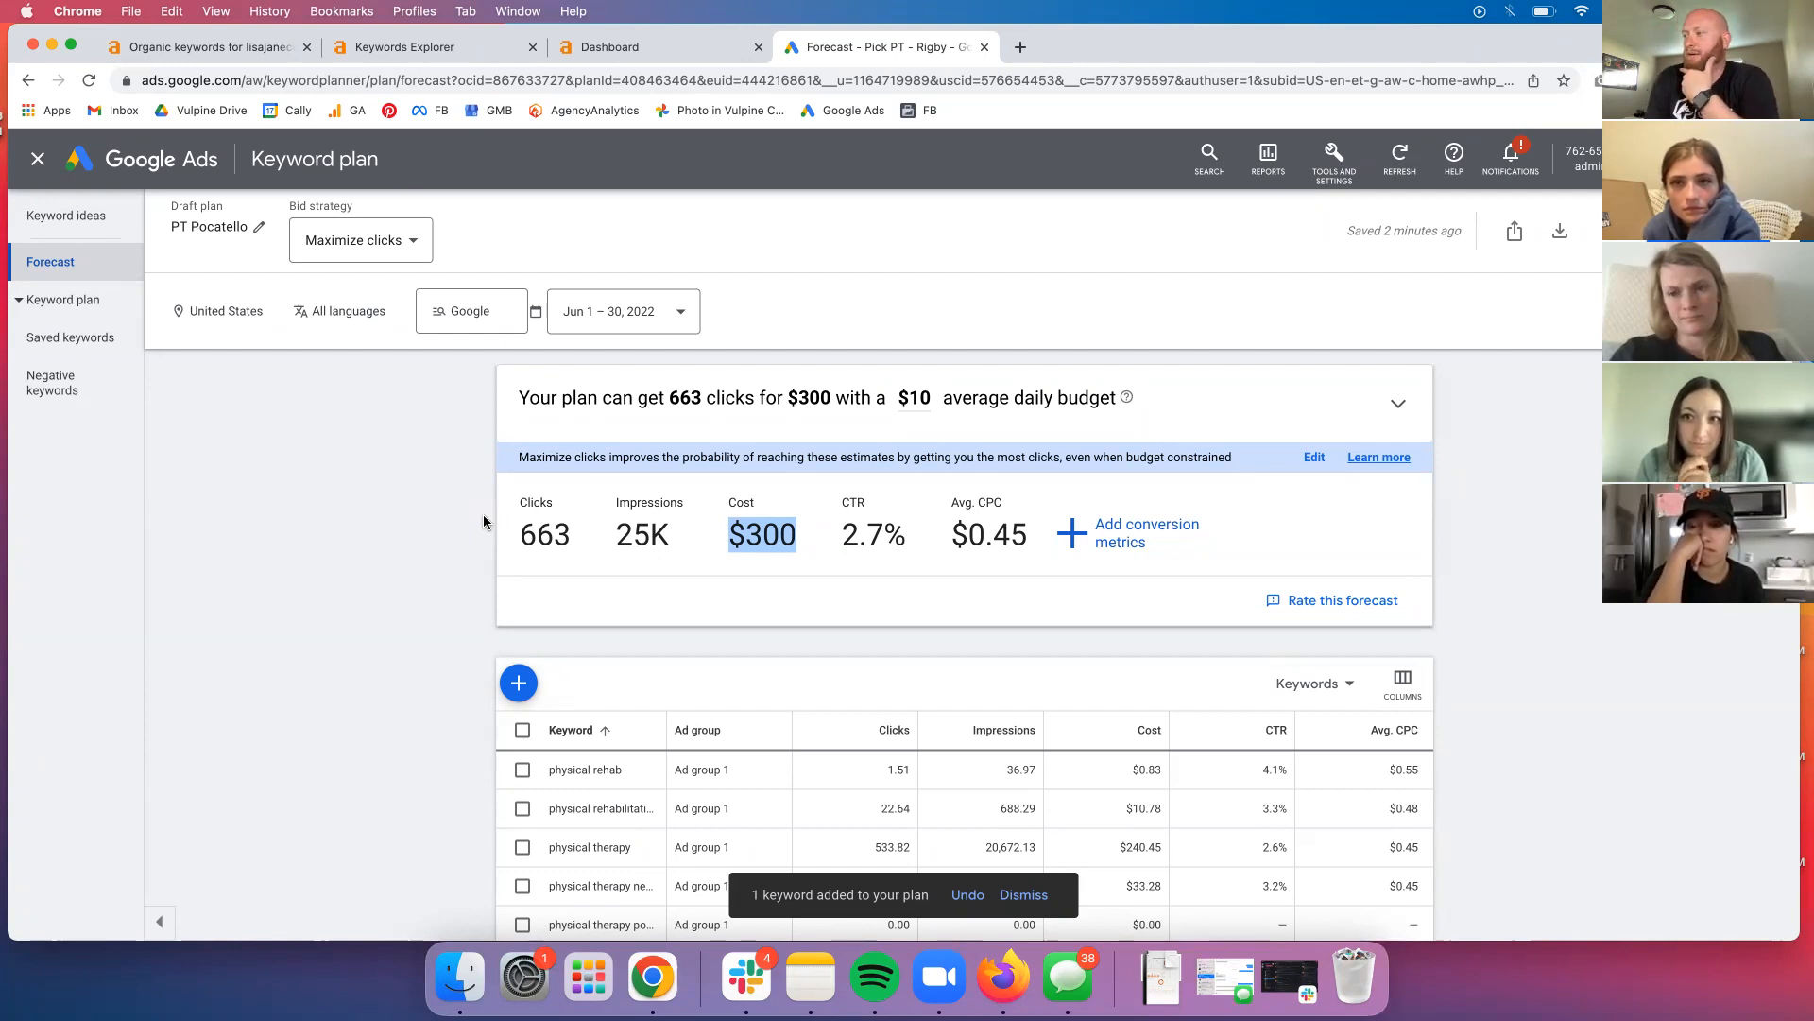
pyautogui.scroll(-3, 484, 522)
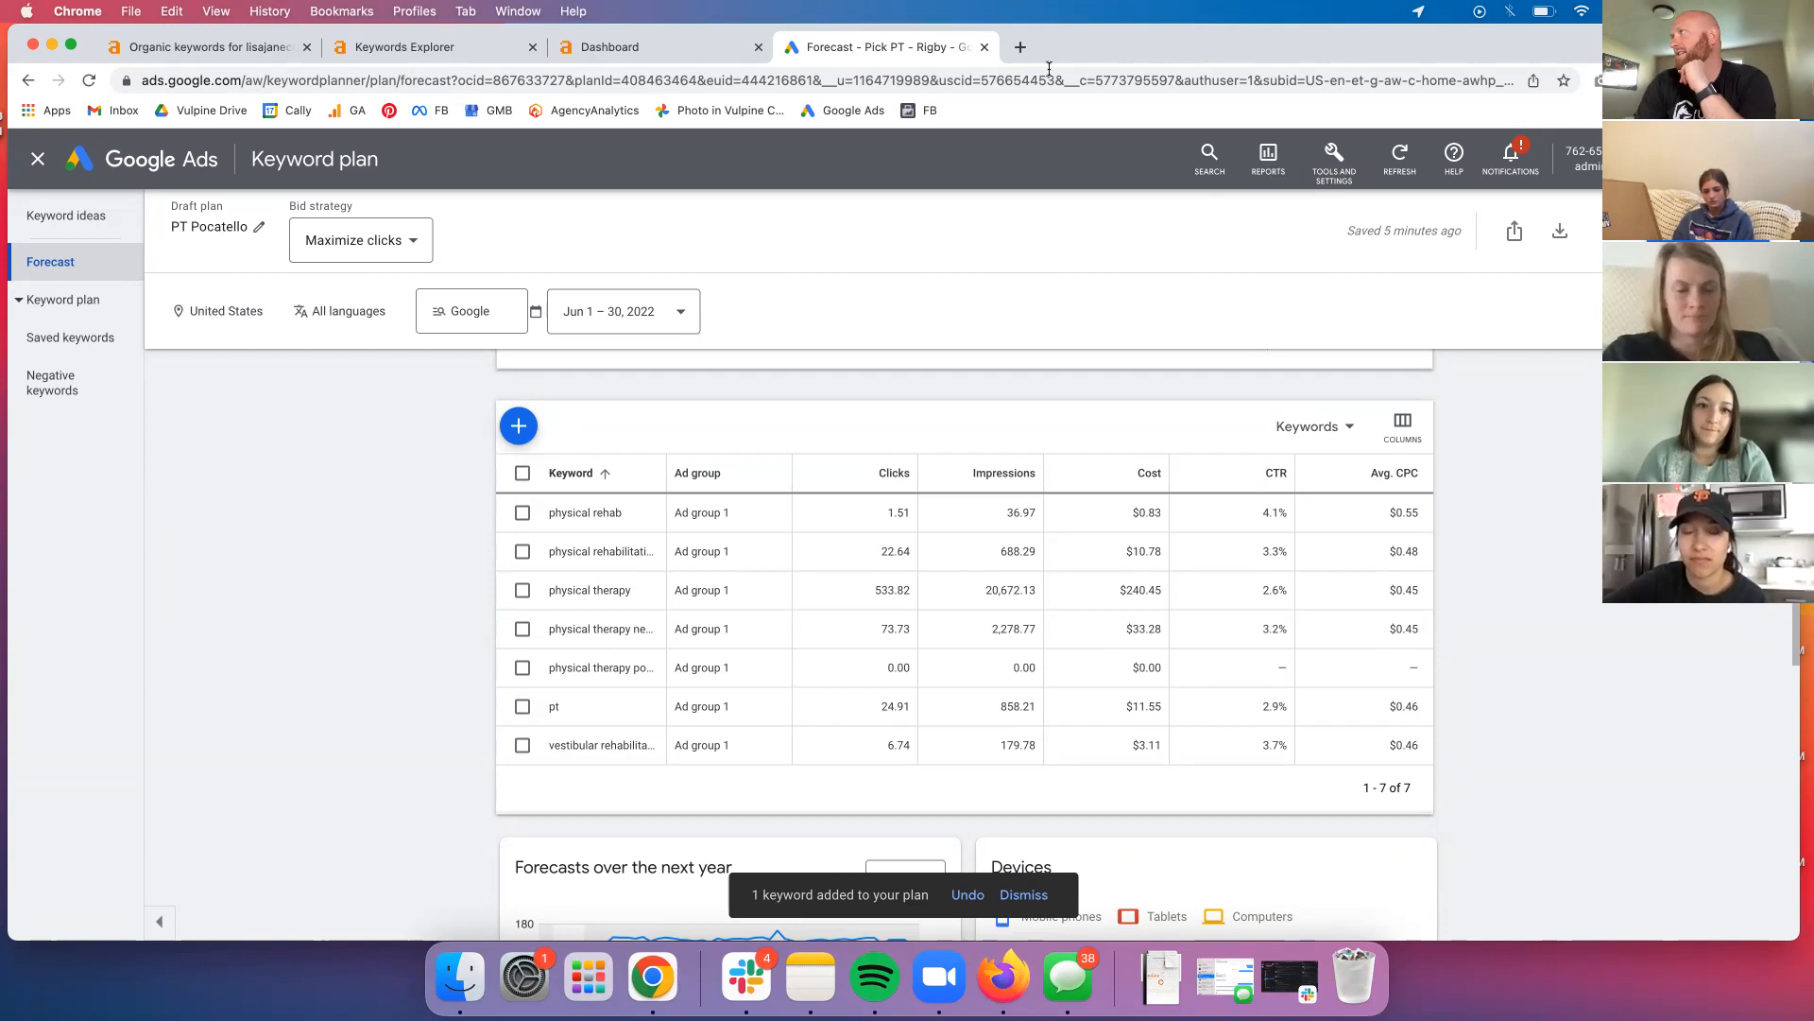
# Open the Vulpine Marketing folder of Google Drive in a new browser tab.
pyautogui.click(1019, 46)
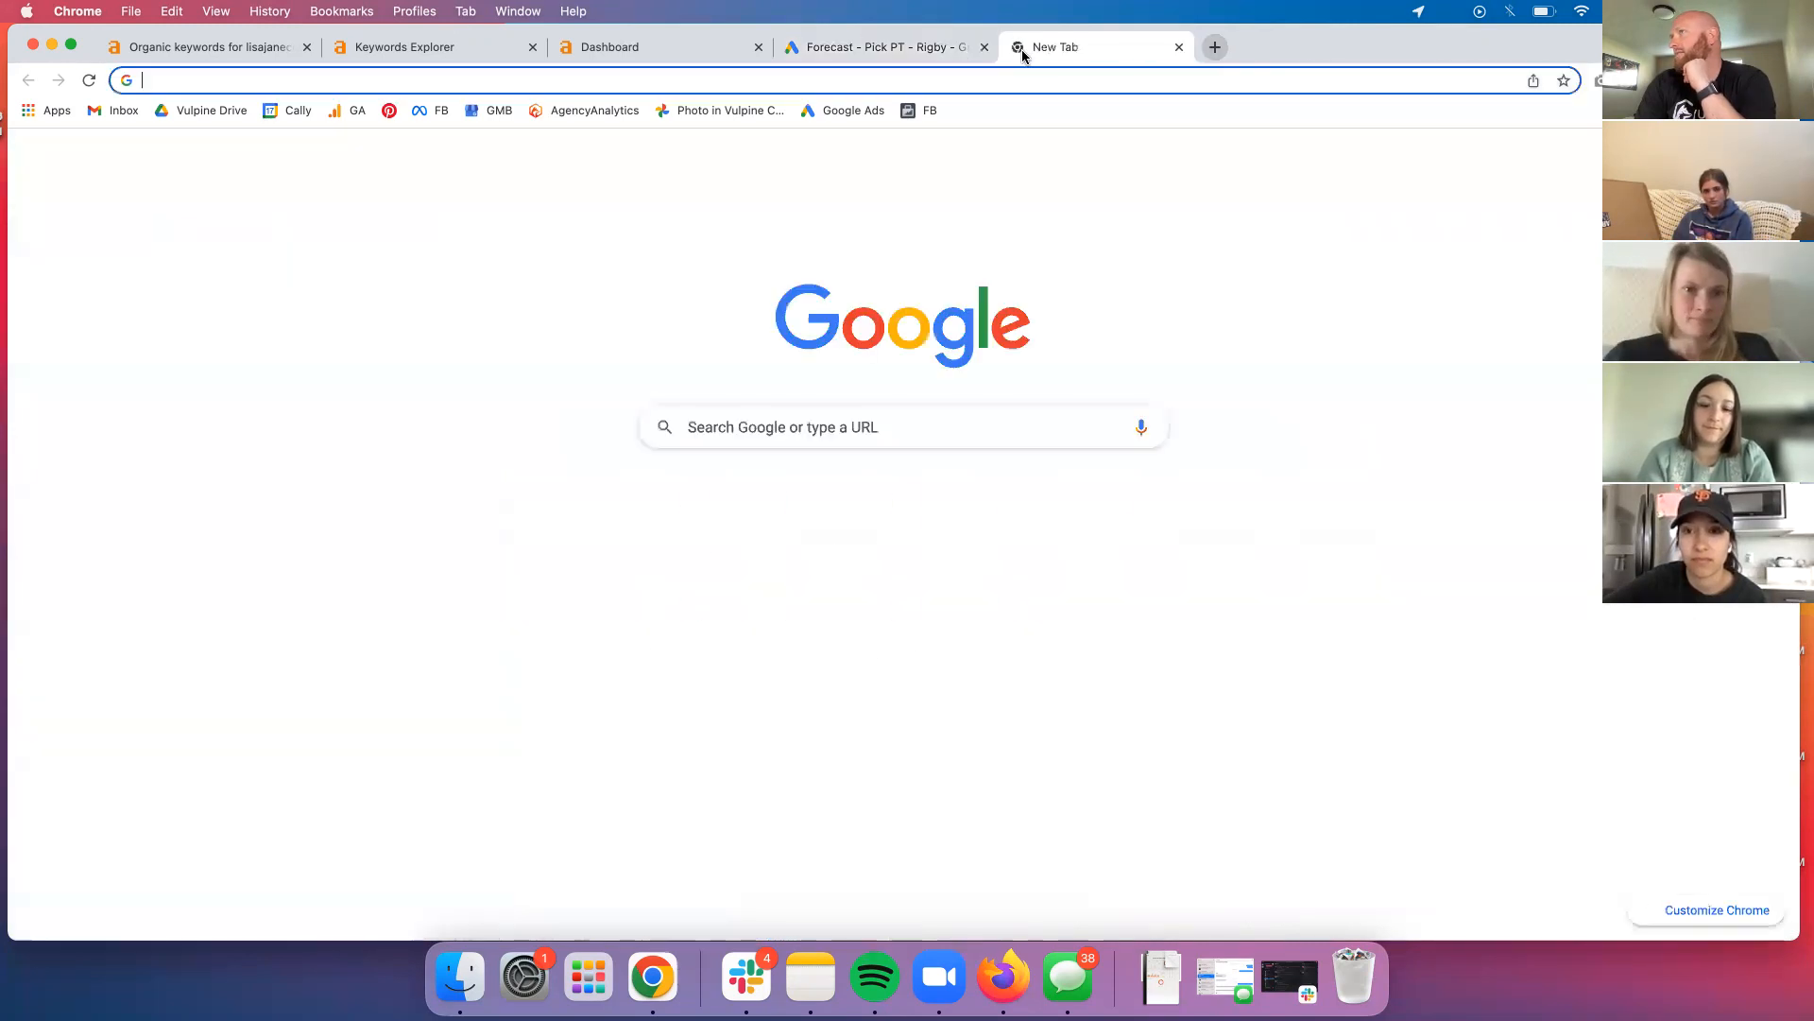
pyautogui.click(201, 111)
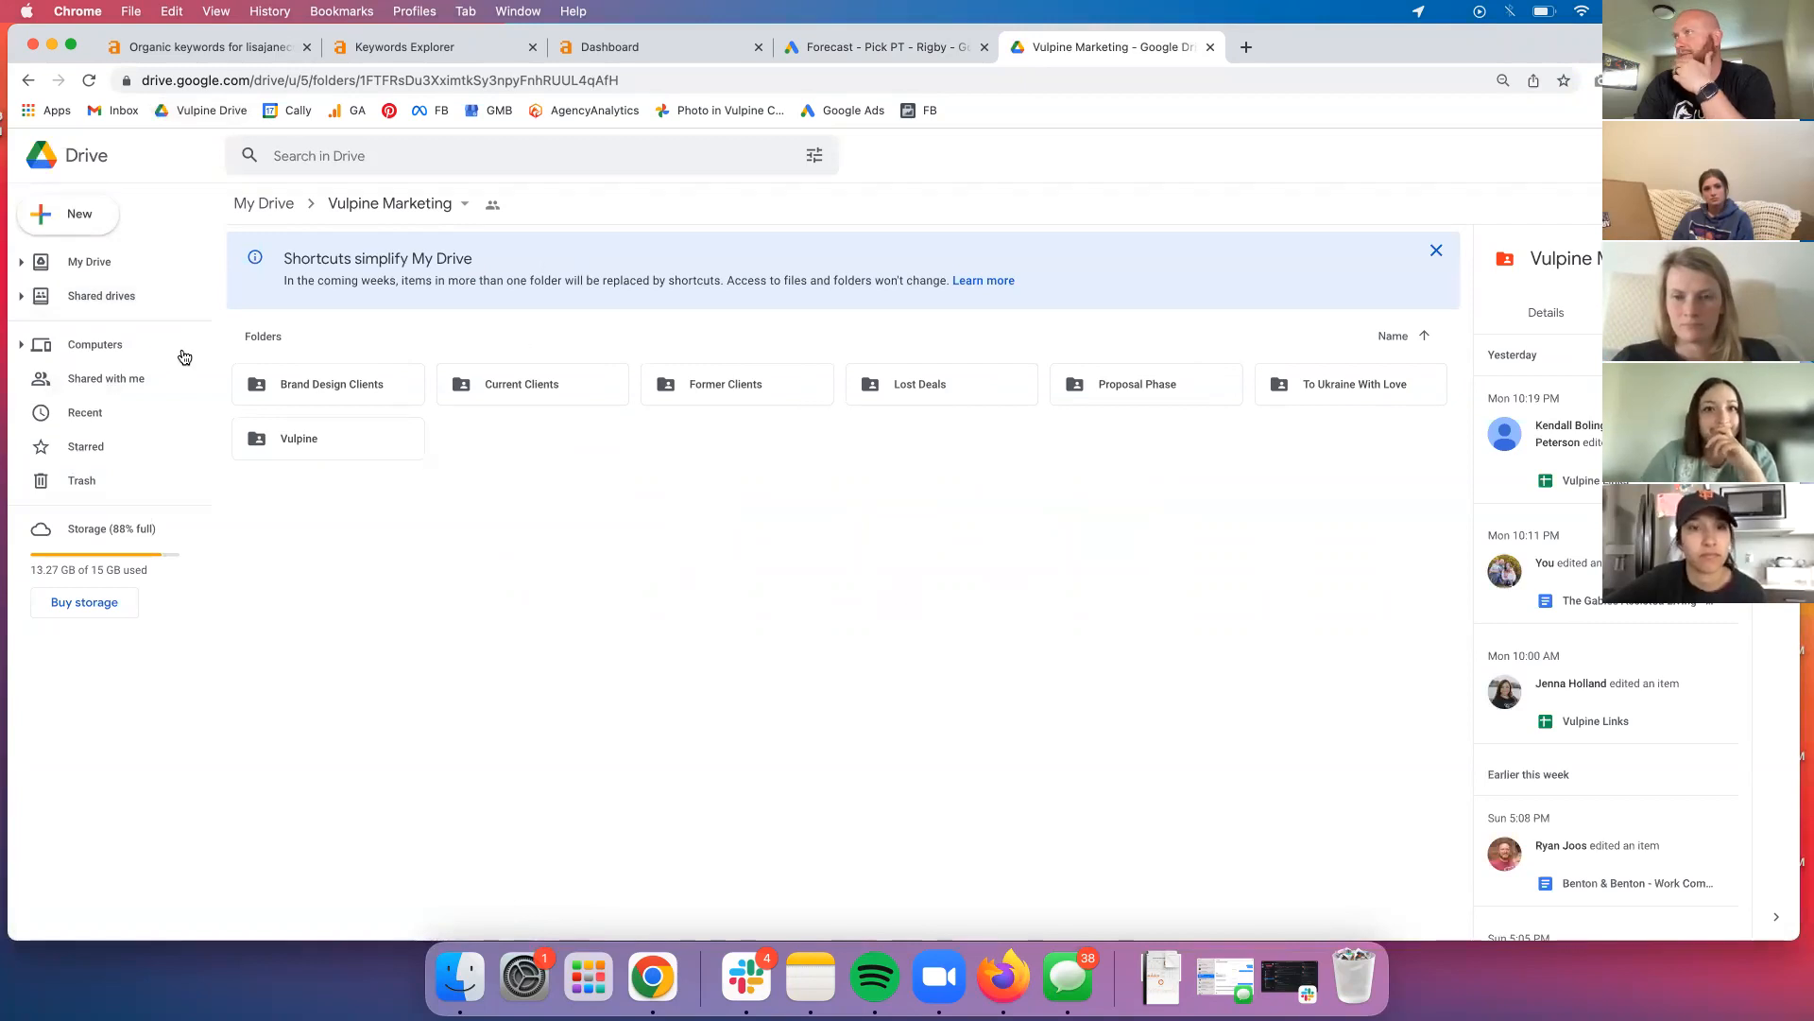
pyautogui.moveTo(1414, 53); pyautogui.dragTo(1422, 106)
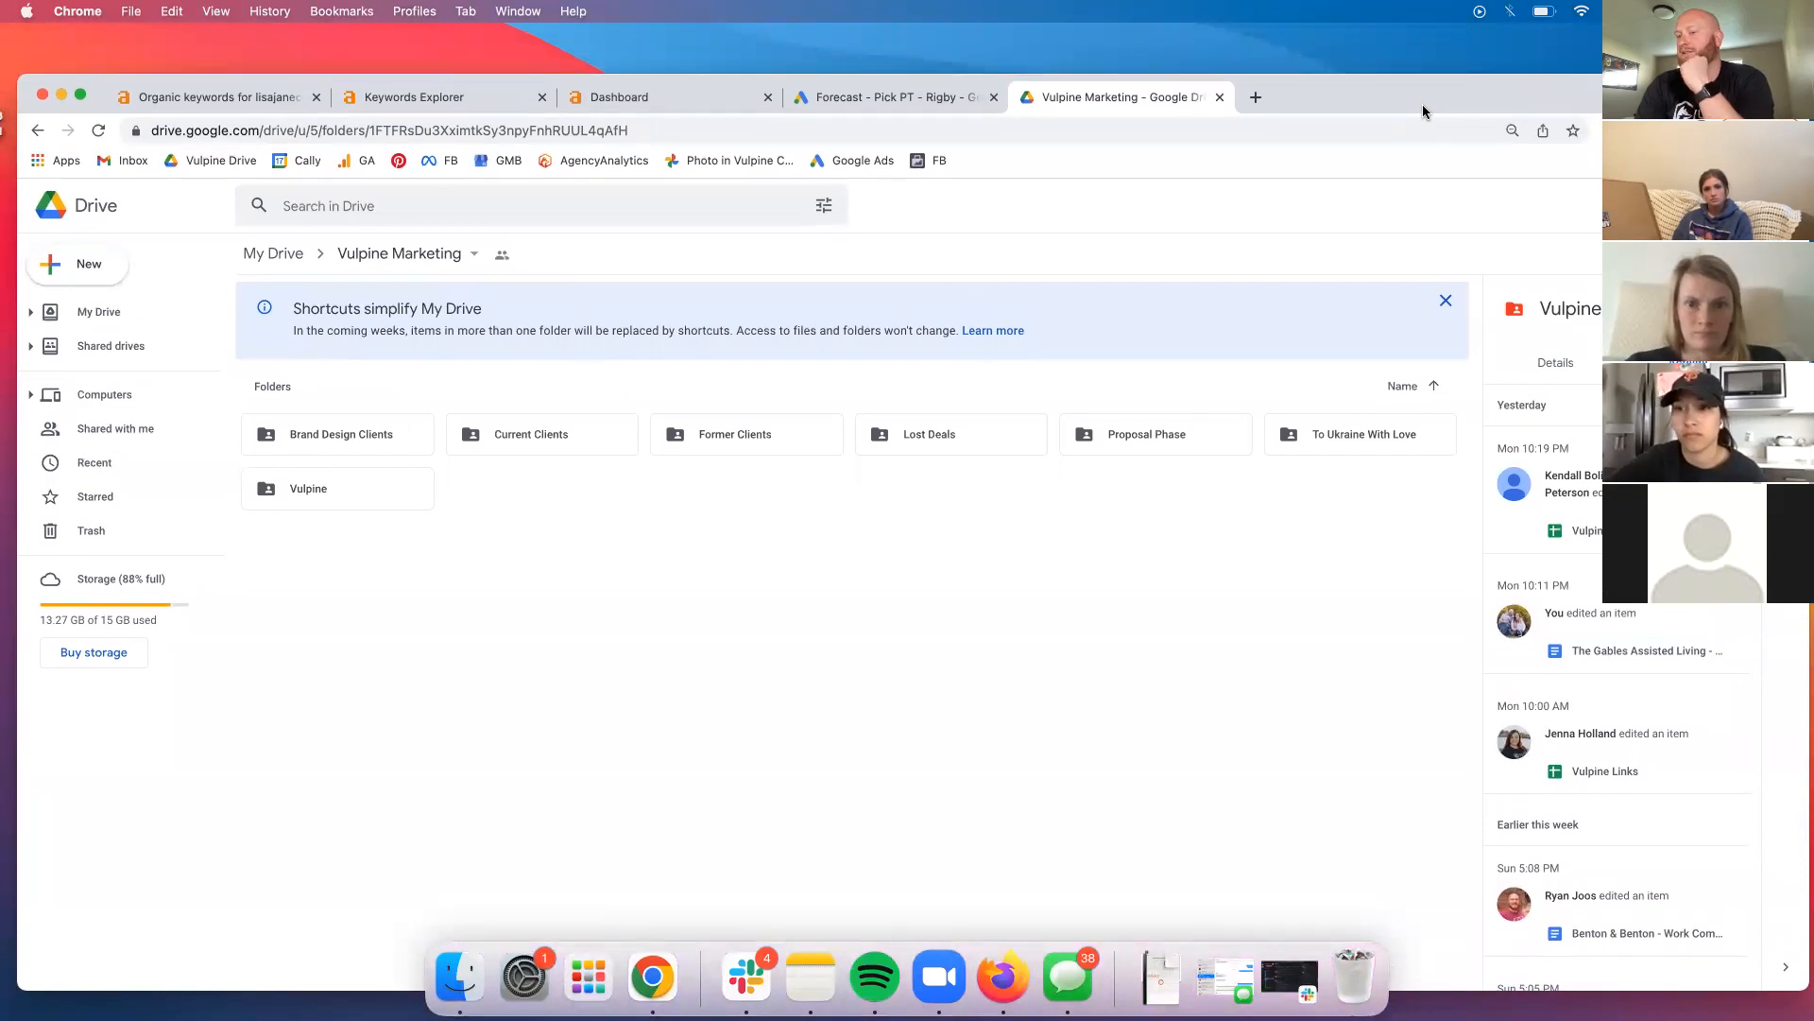